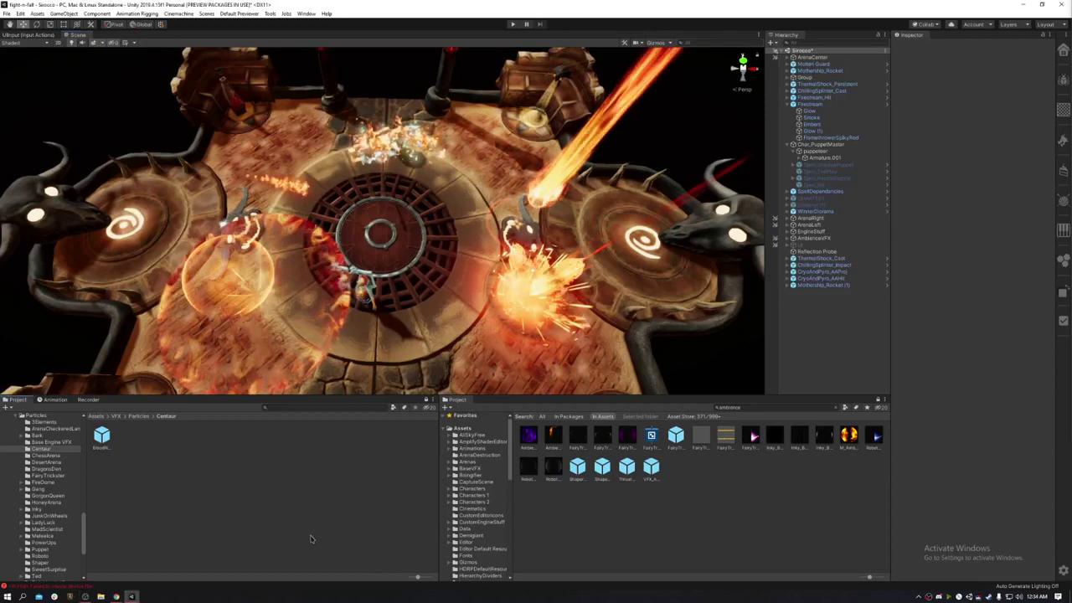
Examine the fire effects and torches across the whole arena from several angles in an enlarged scene view
right_click_drag(526, 277, 482, 262)
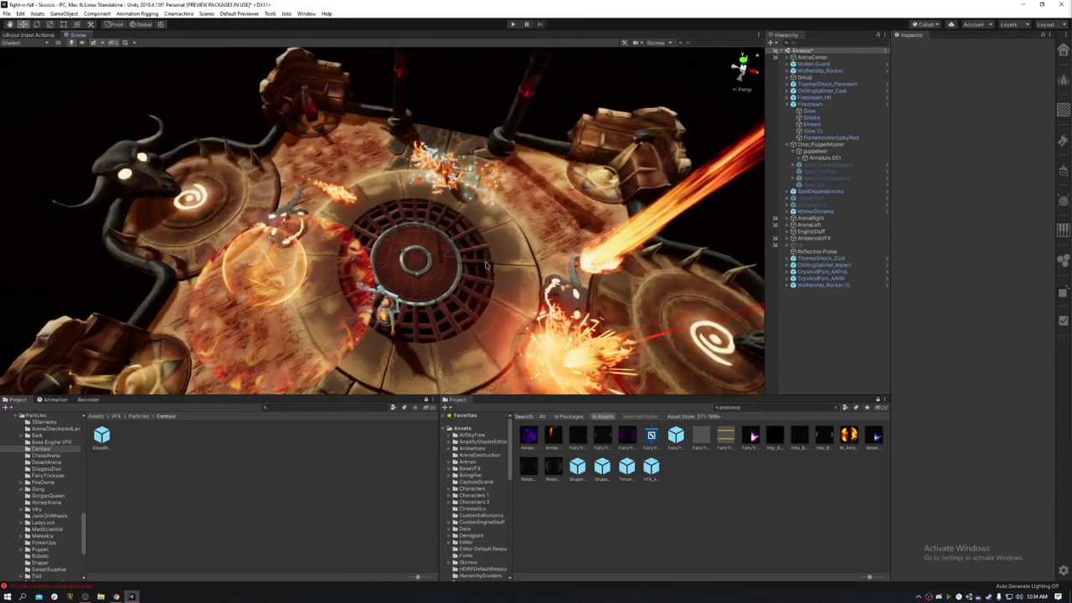
key("shift+space")
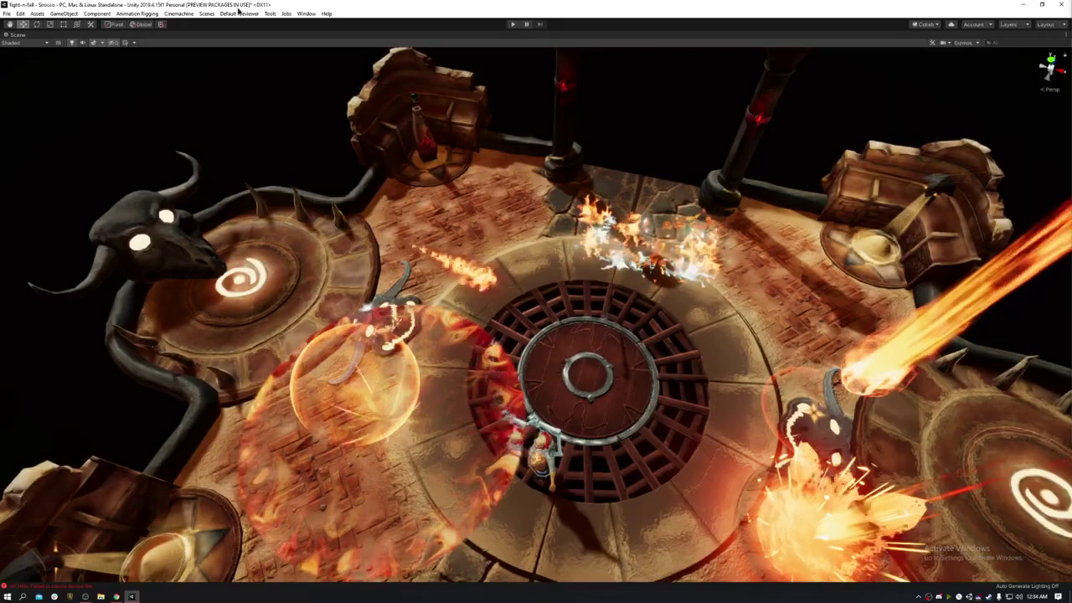
left_click_drag(624, 117, 767, 98, "alt")
scroll(844, 92, "down", 6, "alt")
scroll(465, 277, "down", 2)
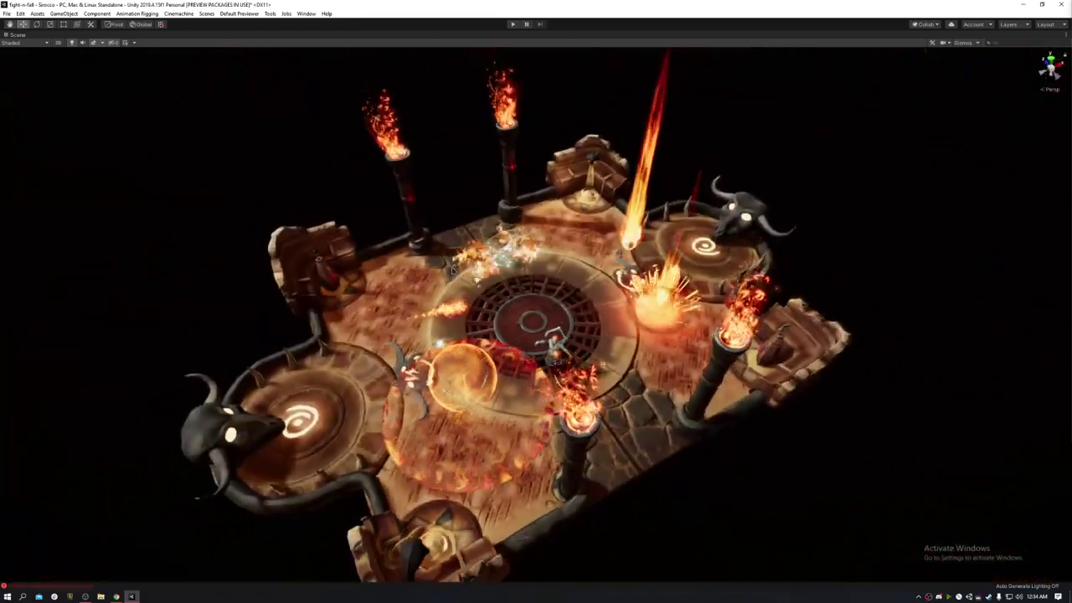
left_click_drag(893, 261, 865, 226, "alt")
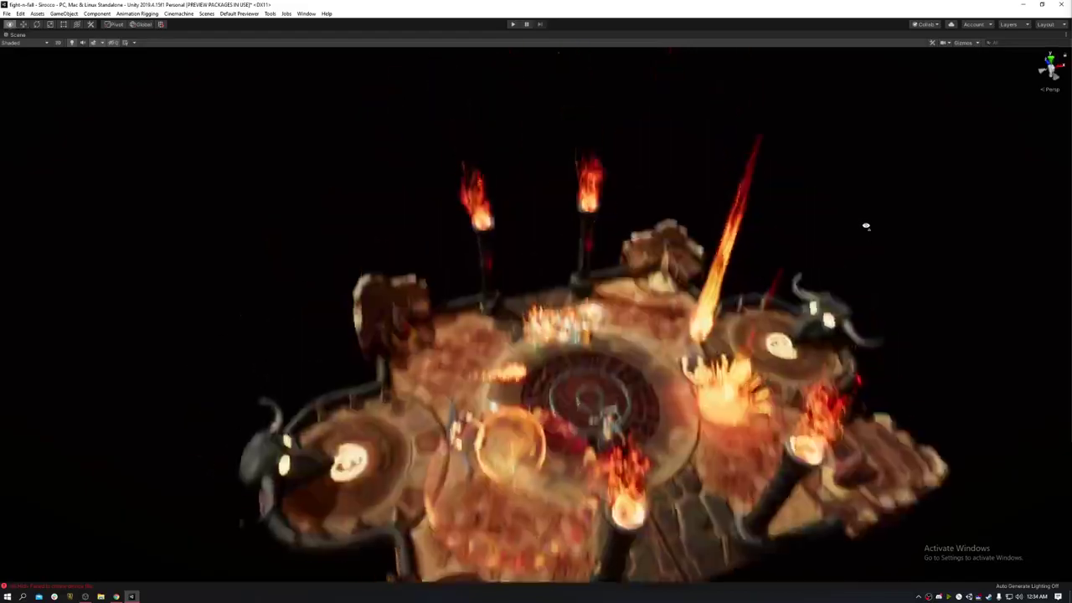
key("d")
right_click_drag(899, 268, 1033, 264)
key("w")
key("a")
key("d")
key("w")
key("a")
key("s")
key("a")
left_click_drag(1032, 265, 995, 220, "alt")
key("w")
right_click_drag(996, 220, 997, 222)
left_click_drag(611, 352, 564, 270, "alt")
scroll(661, 323, "down", 6)
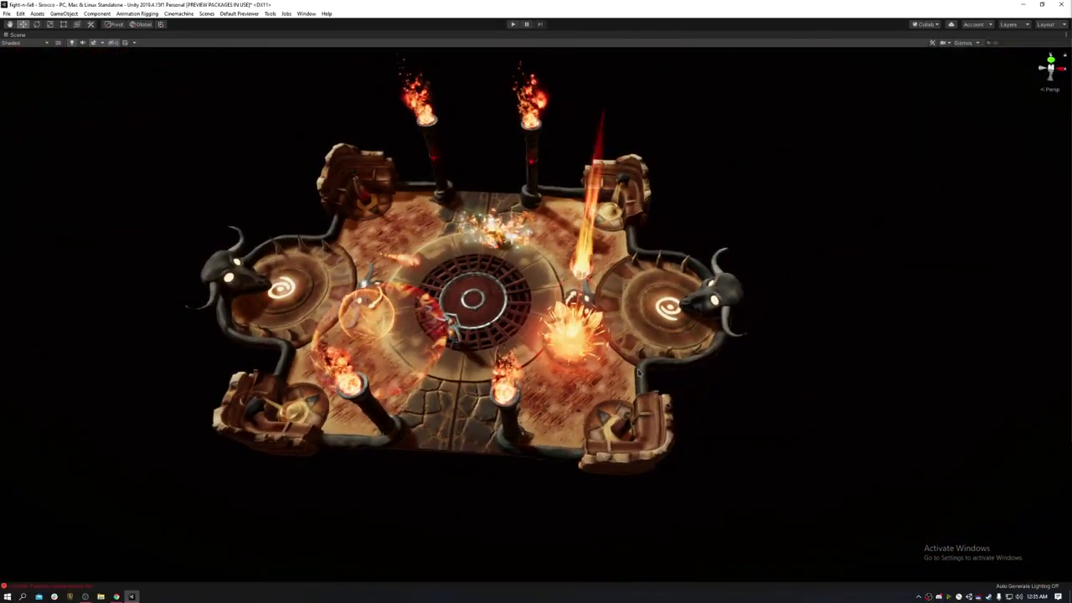
left_click_drag(638, 371, 608, 357, "alt")
left_click_drag(593, 302, 661, 293, "alt")
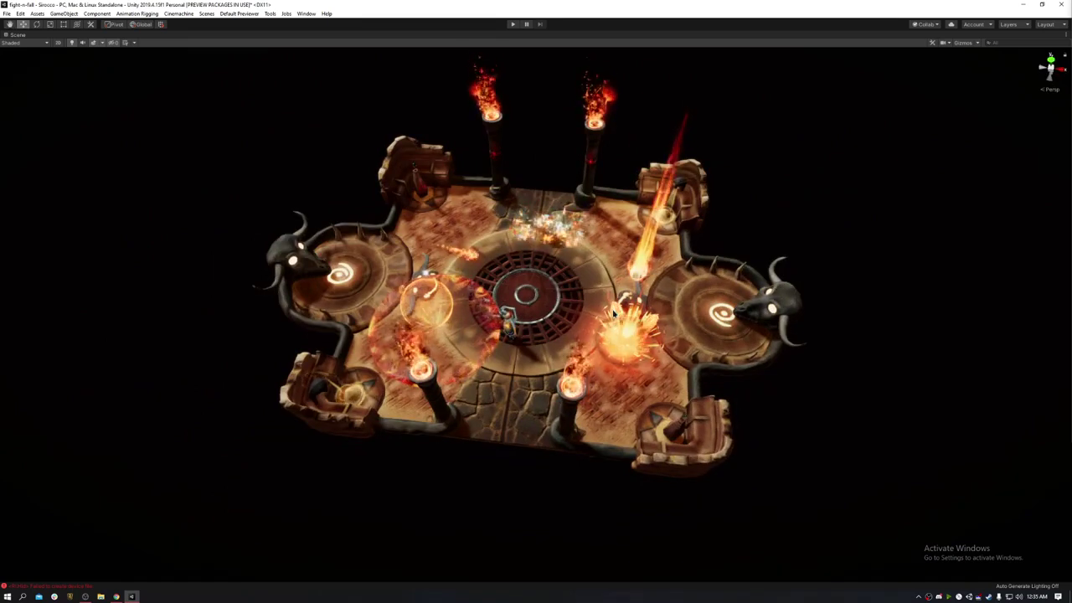
Inspect the torch flames and arena fire effects up close, then restore the normal editor layout
scroll(575, 239, "up", 5)
left_click_drag(575, 239, 730, 295, "alt")
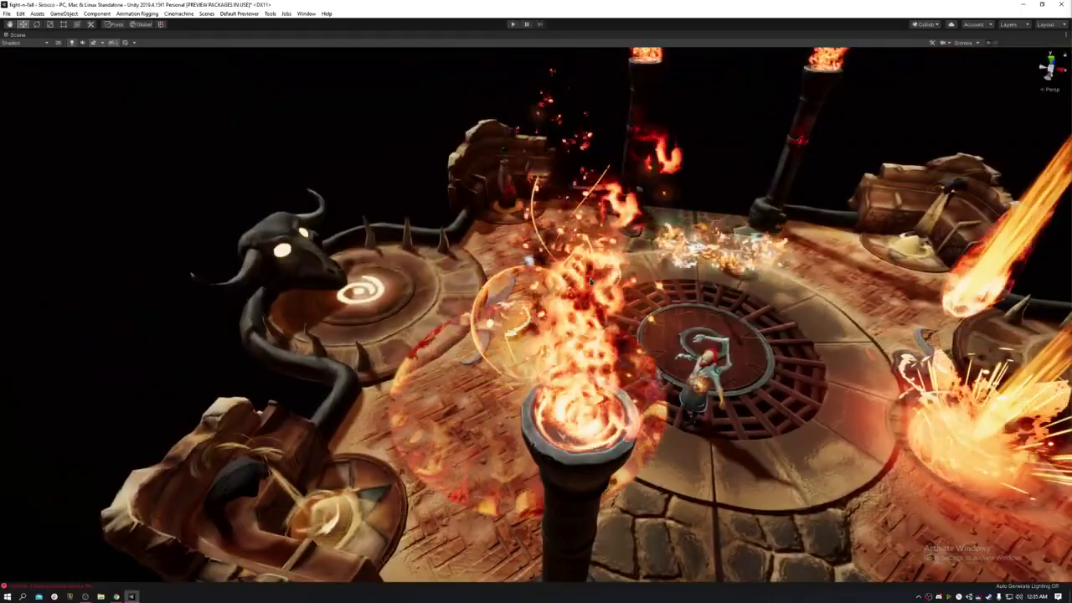
right_click_drag(609, 271, 652, 285)
scroll(694, 242, "up", 5)
key("s")
key("shift+space")
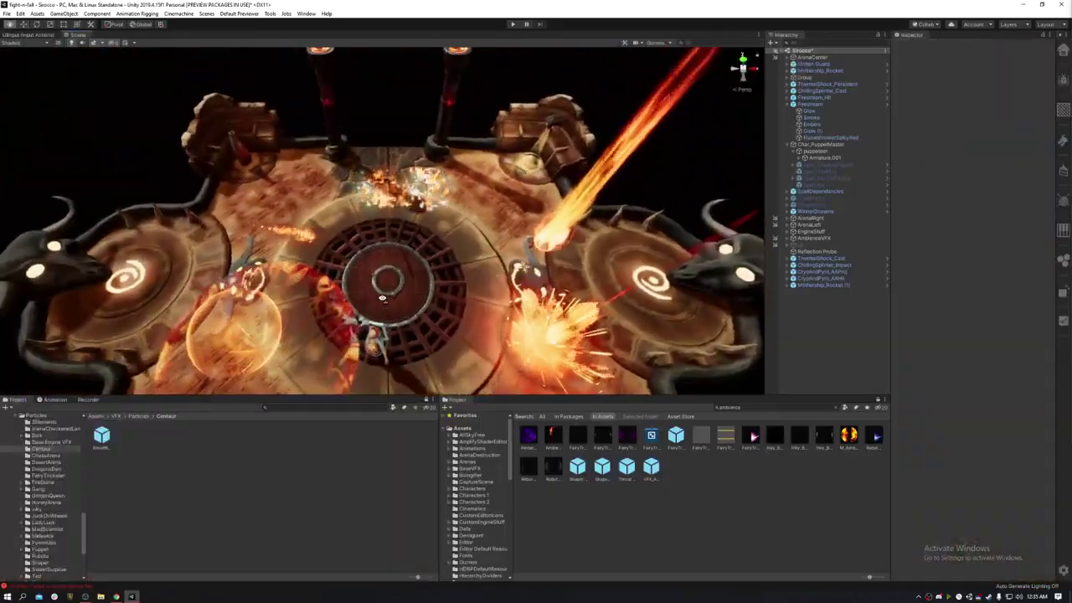
scroll(651, 285, "down", 5)
Create an HDRP Unlit Graph shader named TutorialFire in the Centaur particles folder
left_click(208, 447)
right_click(209, 448)
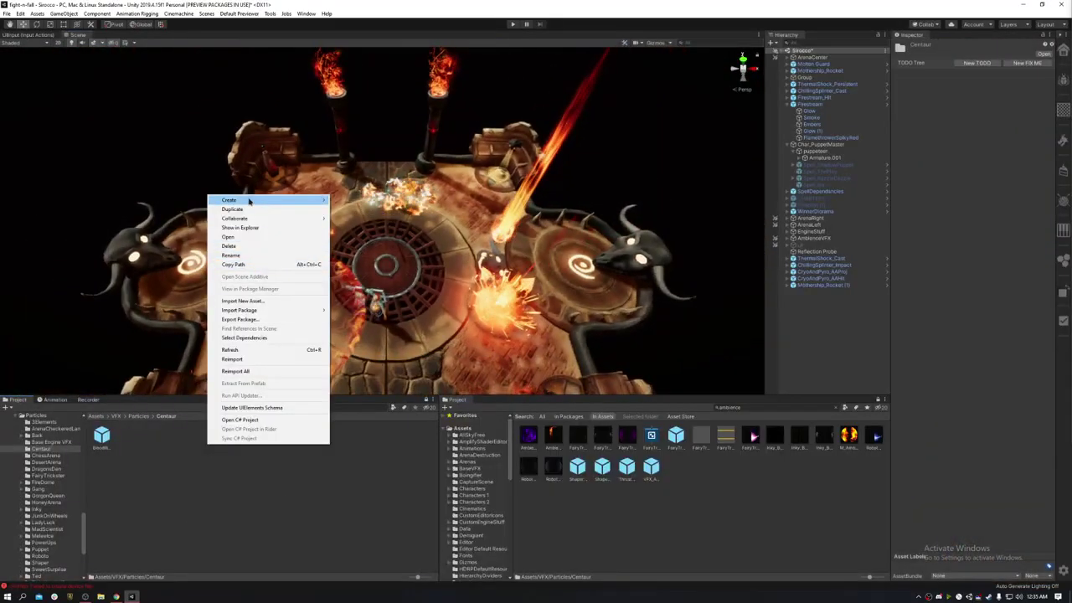
left_click(147, 488)
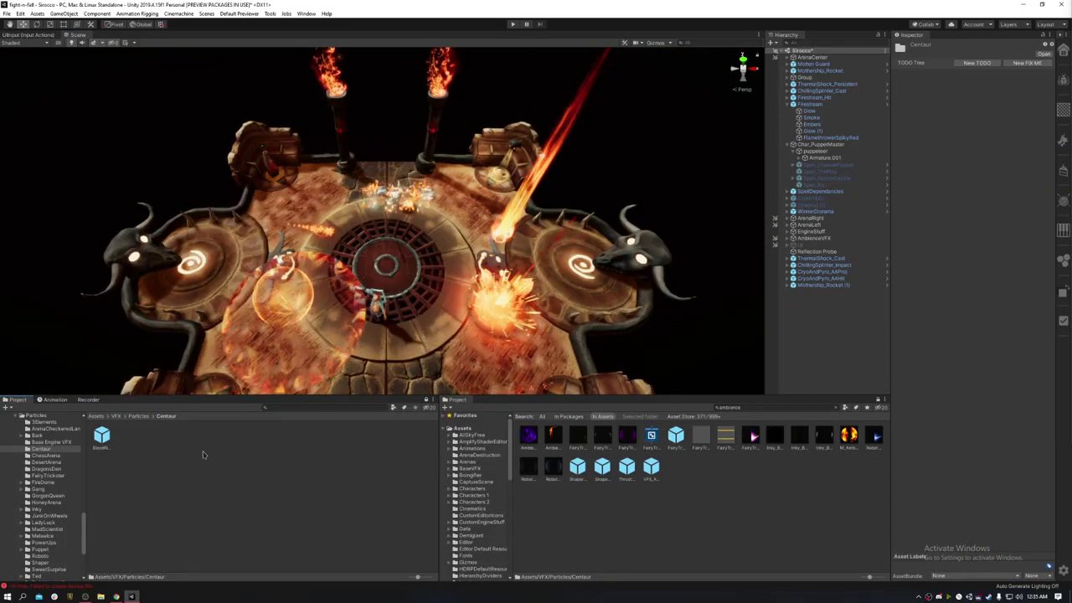
right_click(251, 470)
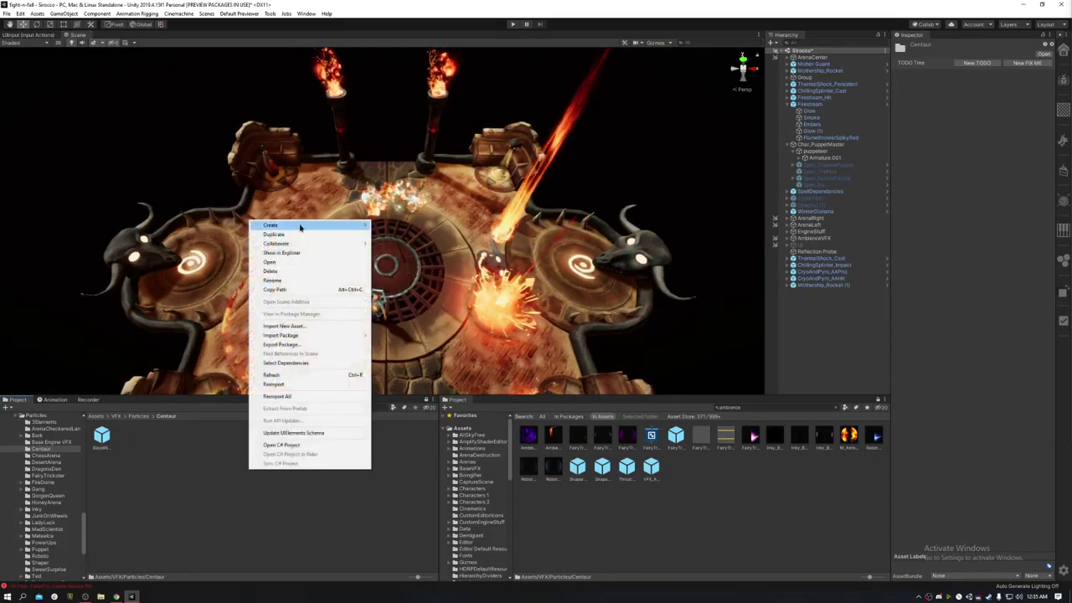
mouse_move(299, 226)
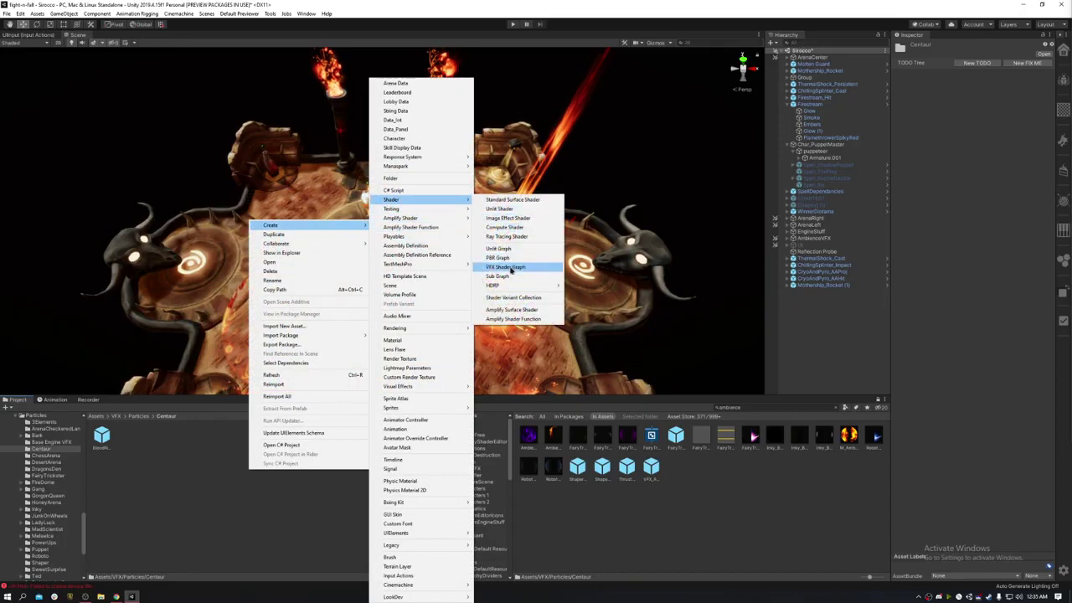
mouse_move(547, 289)
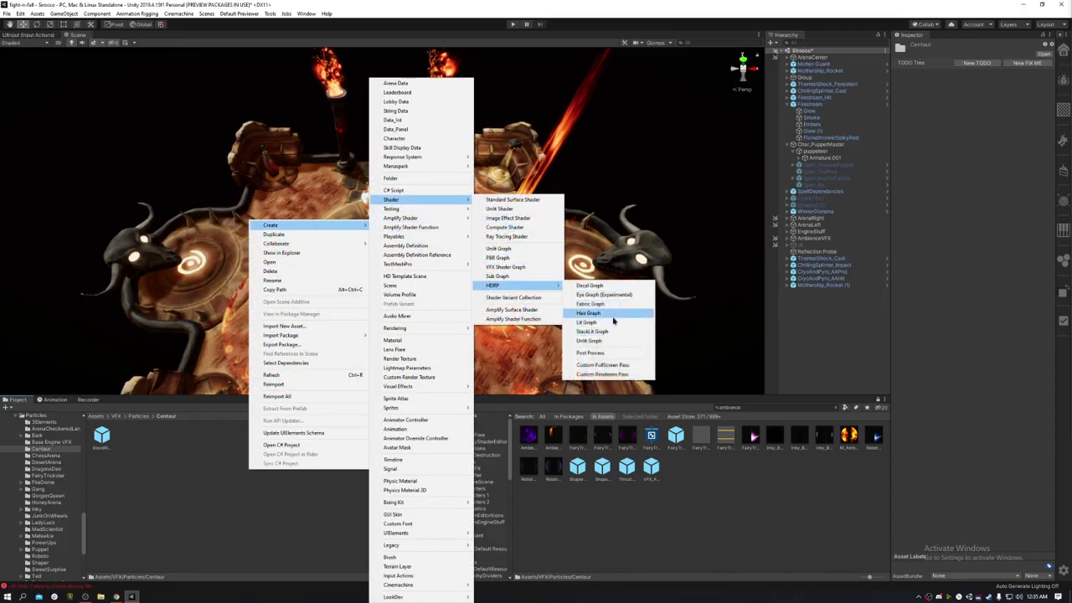
left_click(620, 340)
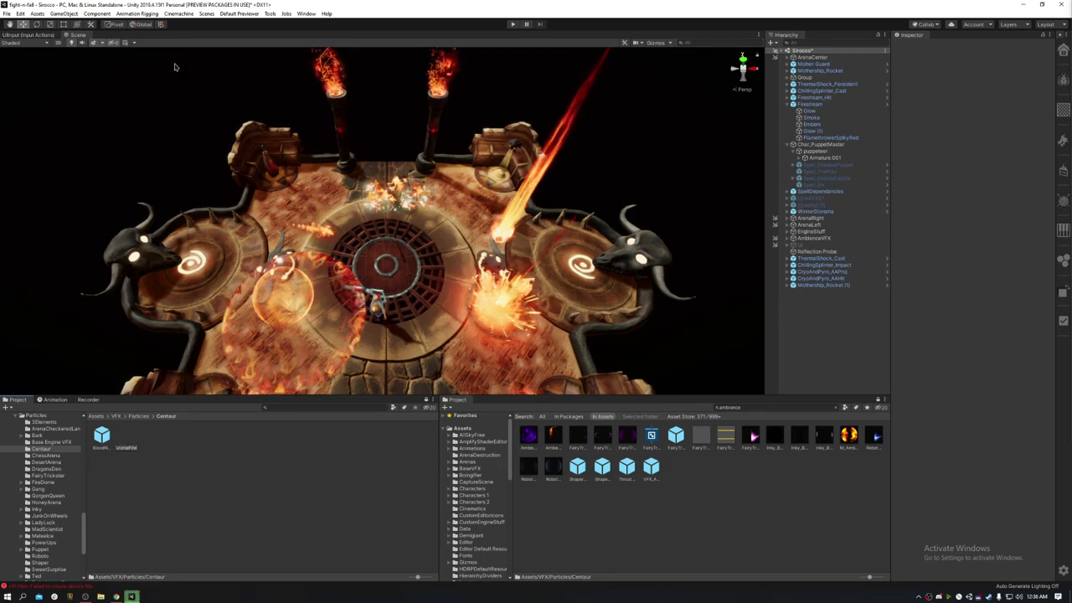
key("Return")
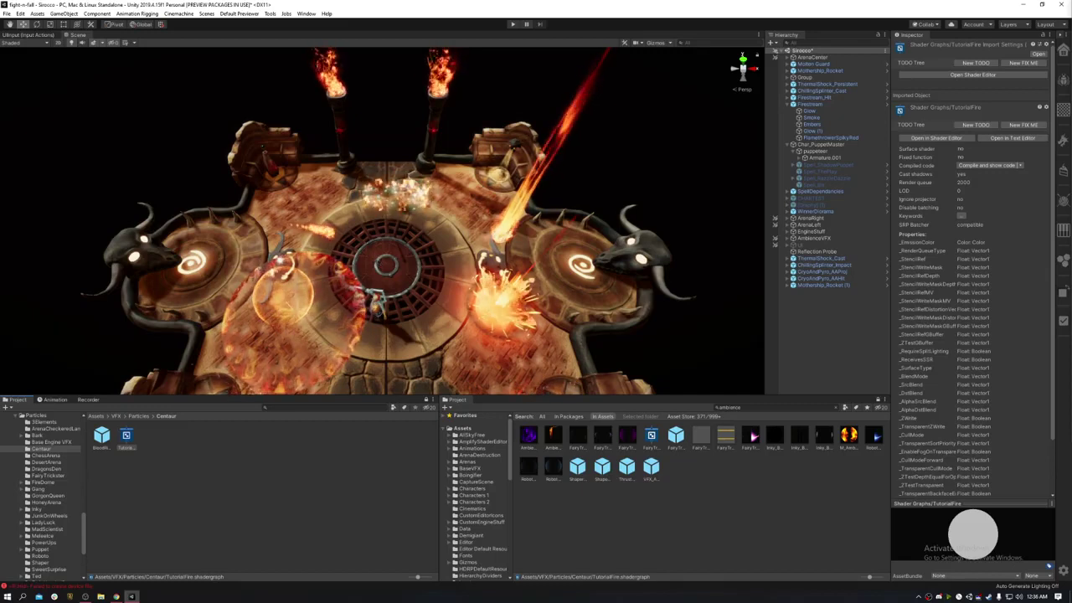
Dock the TutorialFire graph window beside the Scene view, maximize it, and enlarge its Blackboard to nearly full height
left_click_drag(0, 203, 137, 36)
key("shift+space")
middle_click_drag(338, 263, 310, 285)
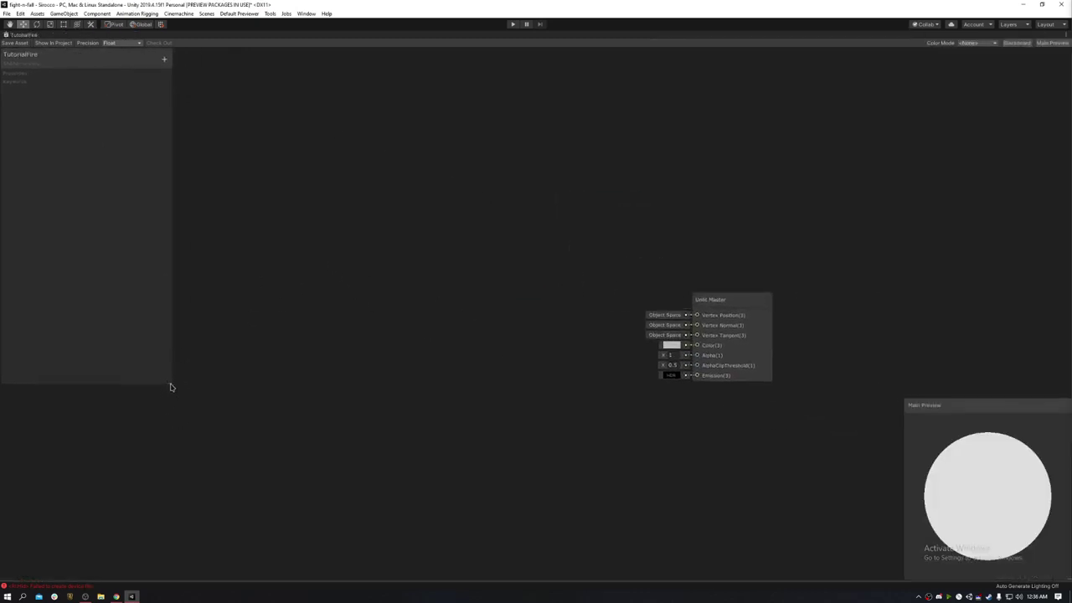
left_click_drag(167, 379, 196, 576)
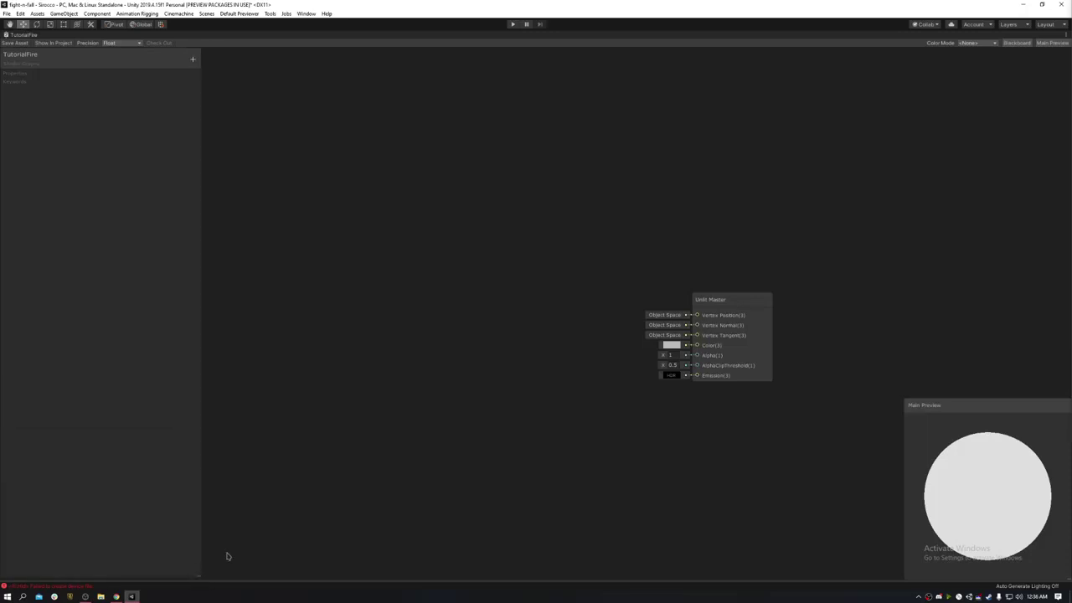
Set the Unlit Master node's surface type to Transparent and its blending mode to Additive
middle_click_drag(656, 289, 612, 270)
left_click(715, 284)
left_click(666, 293)
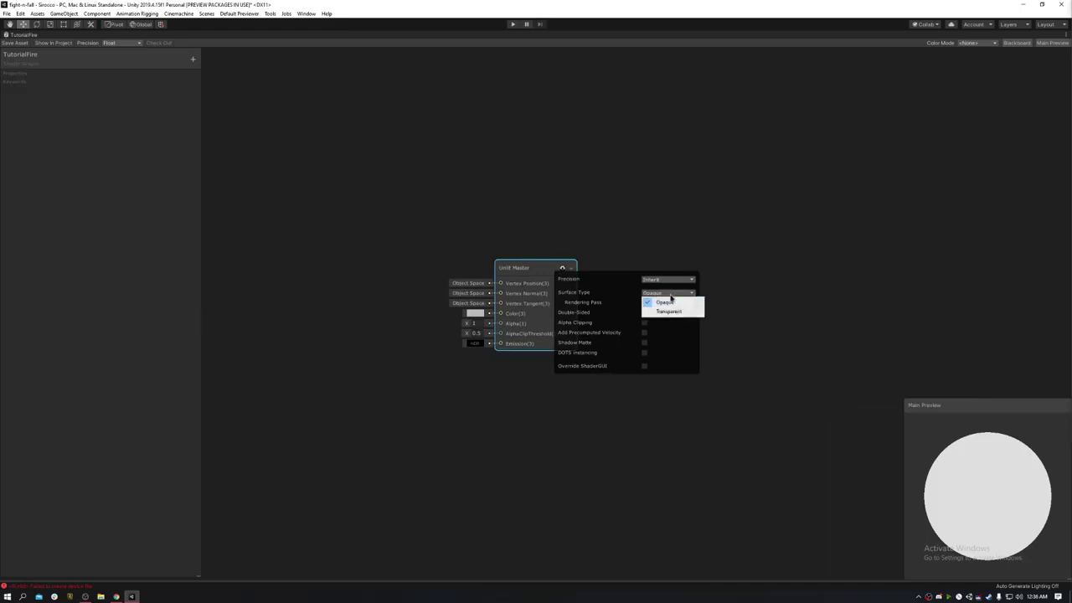
left_click(661, 307)
left_click(658, 306)
left_click(732, 294)
left_click(650, 315)
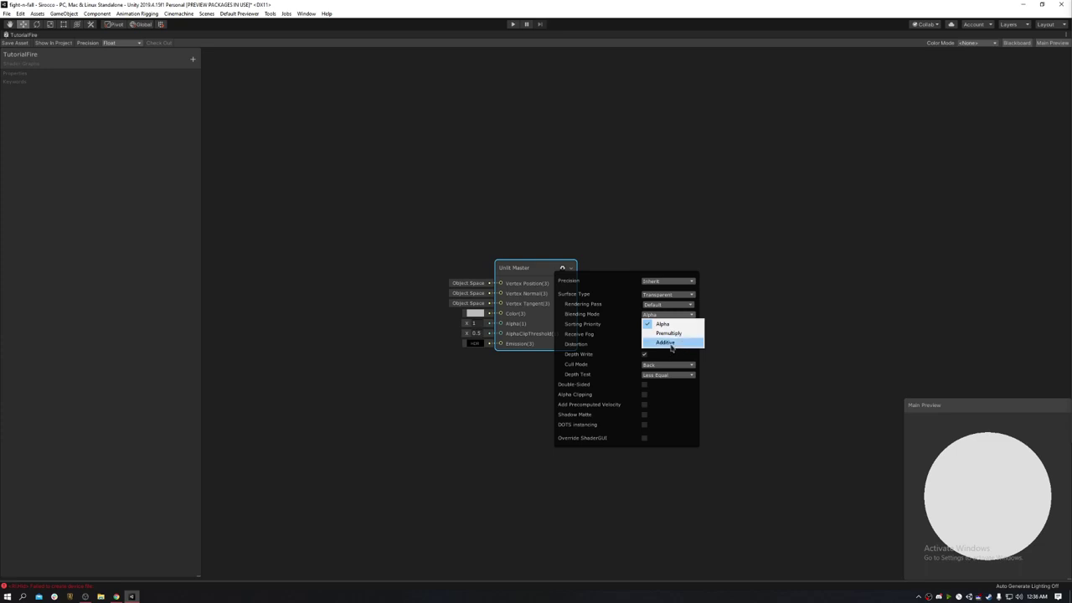
left_click(666, 343)
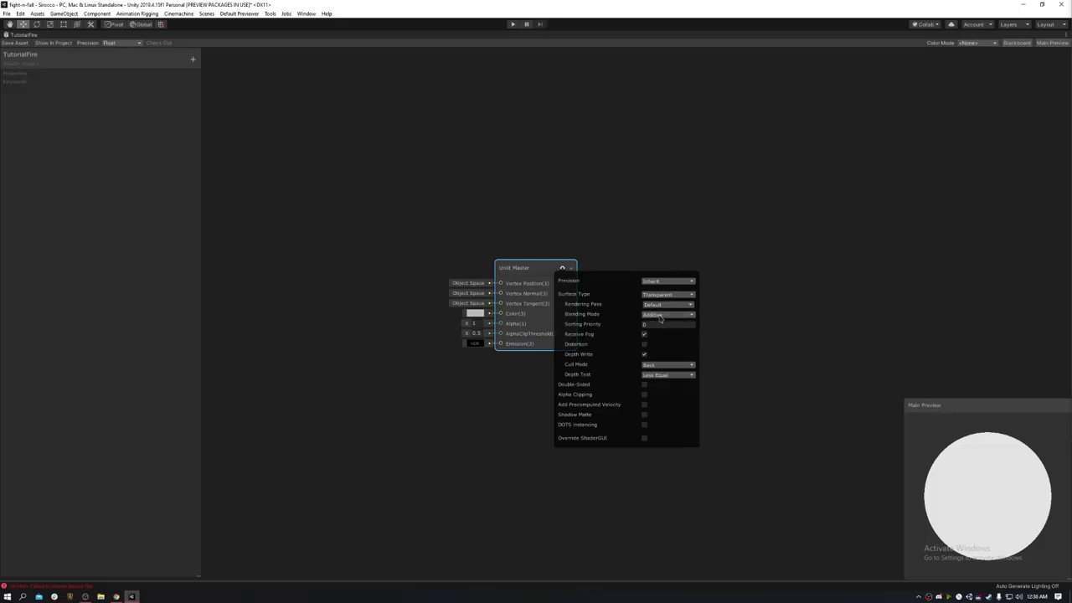
left_click(563, 269)
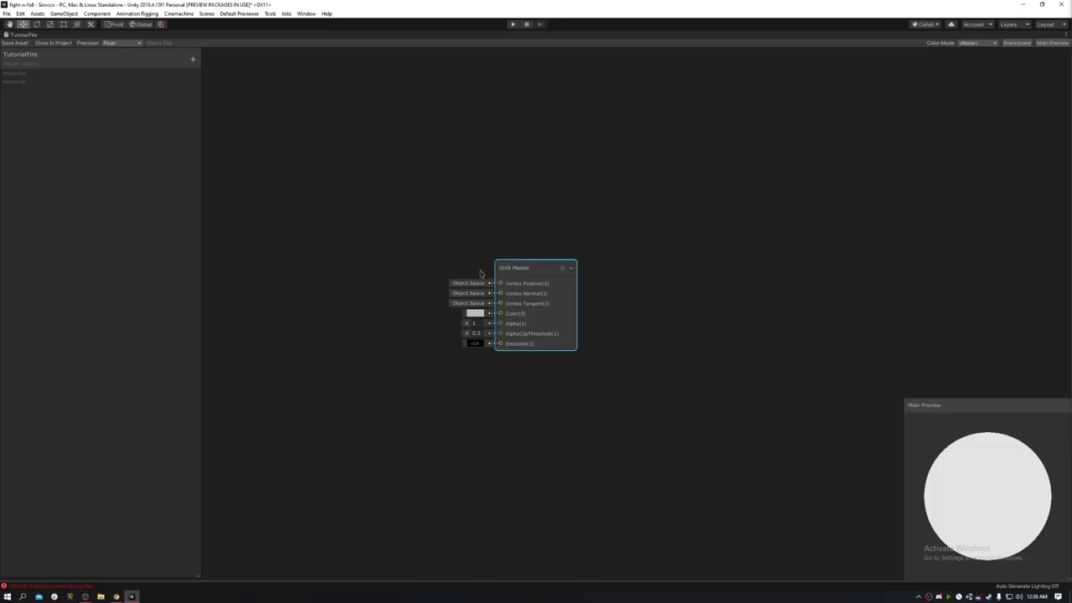
Return to the arena scene and examine how the fire streams look against dark and bright backgrounds
middle_click_drag(228, 287, 455, 275)
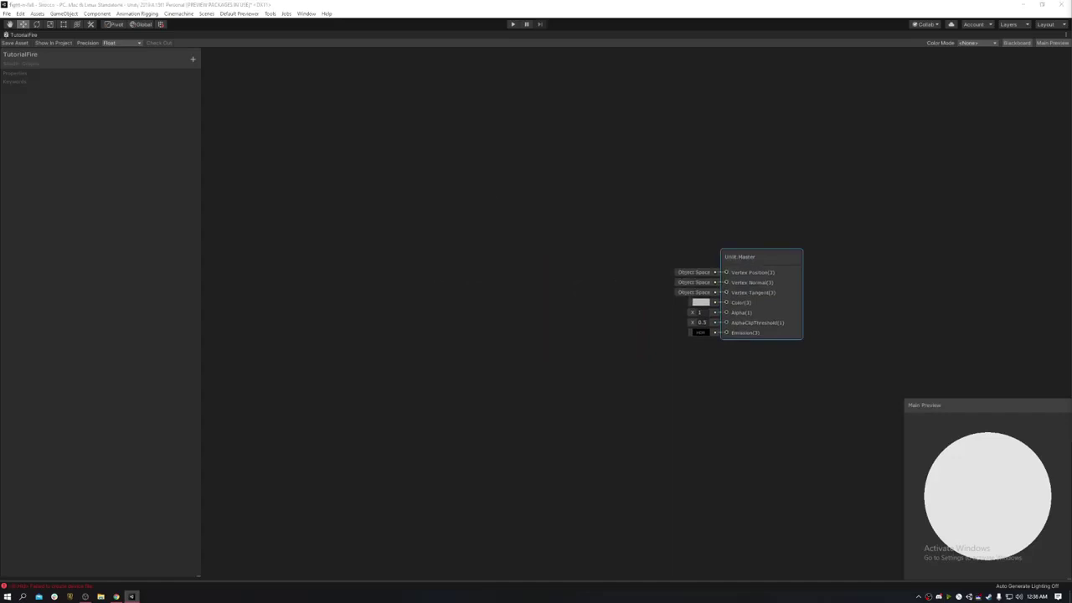
middle_click_drag(432, 326, 466, 334)
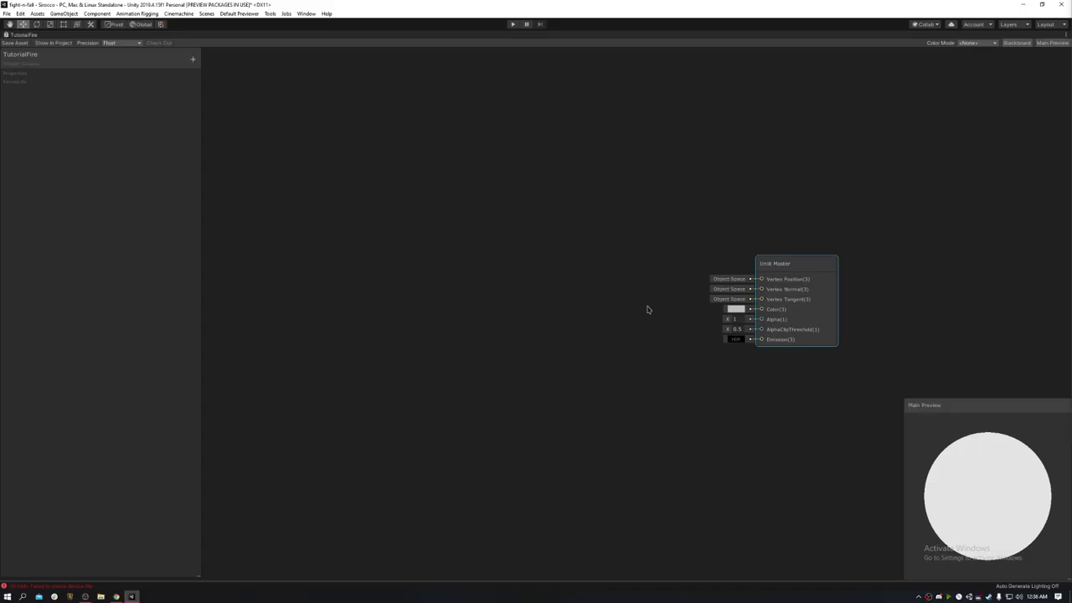
key("shift+space")
left_click(78, 36)
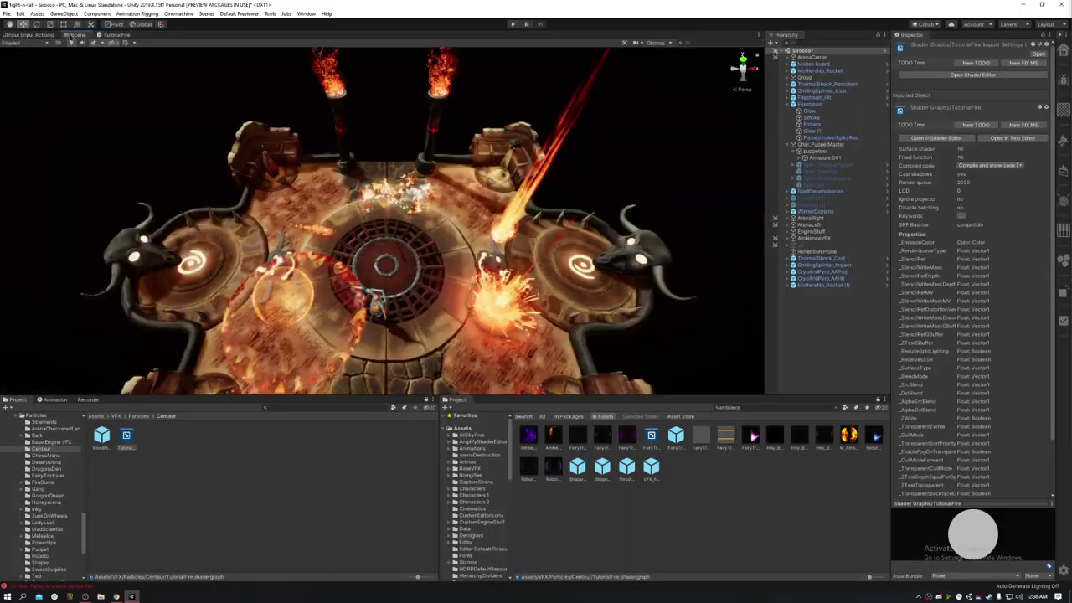
left_click_drag(360, 241, 347, 191, "alt")
key("w")
right_click_drag(346, 191, 667, 116)
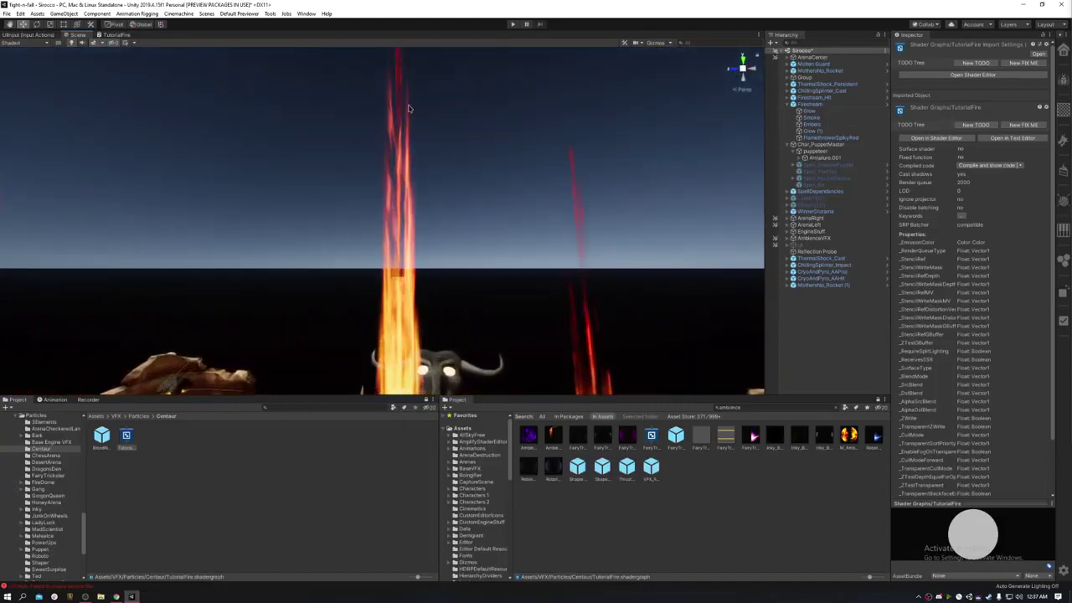
right_click_drag(475, 221, 335, 359)
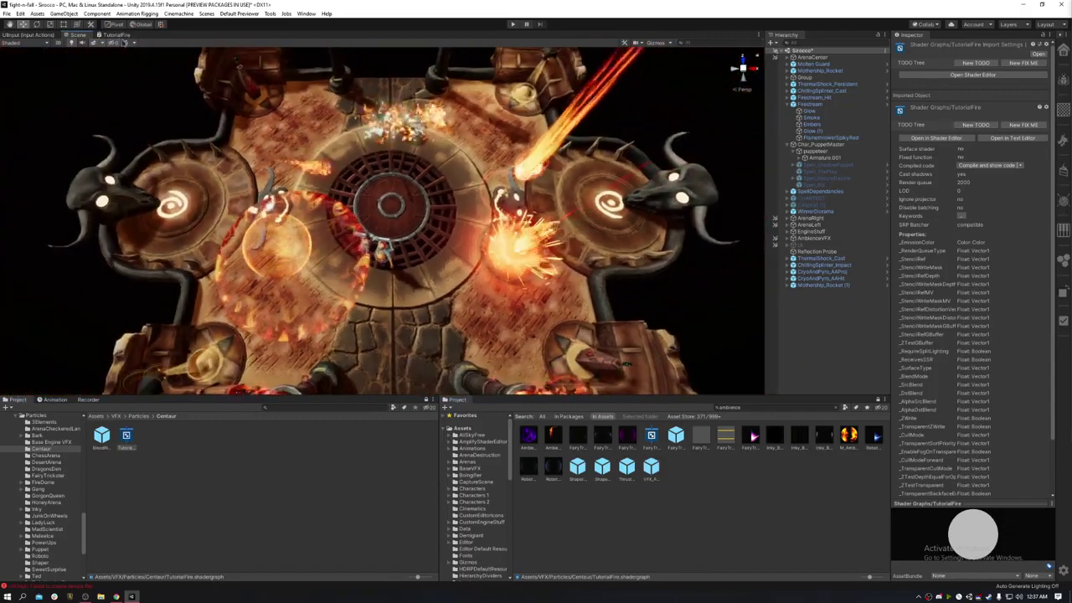
Add a Texture2D property named DisplacementTexture to the maximized TutorialFire graph
left_click(117, 35)
key("shift+space")
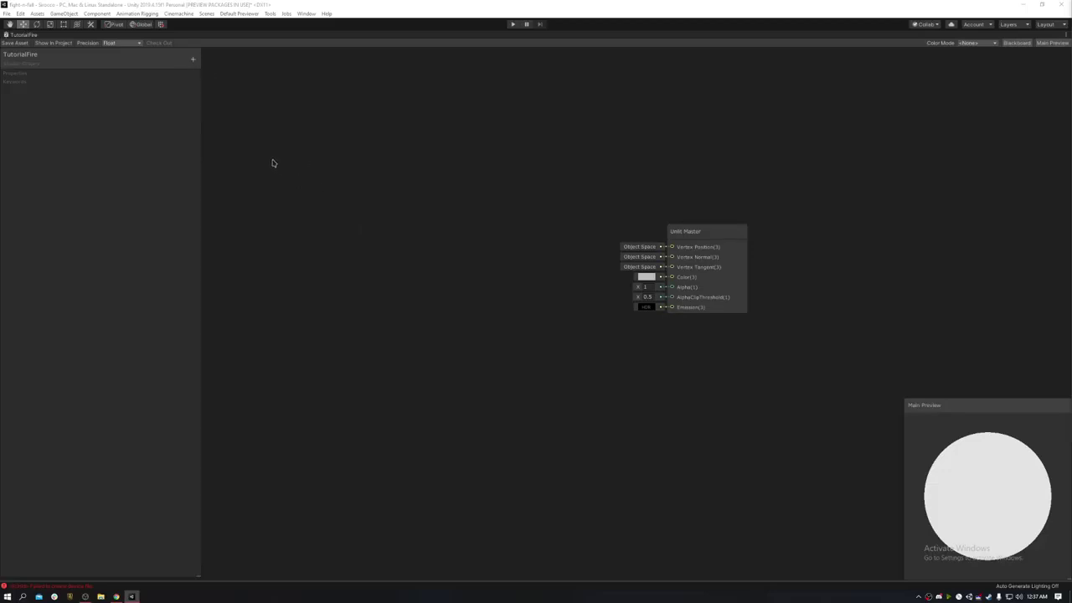
left_click(192, 59)
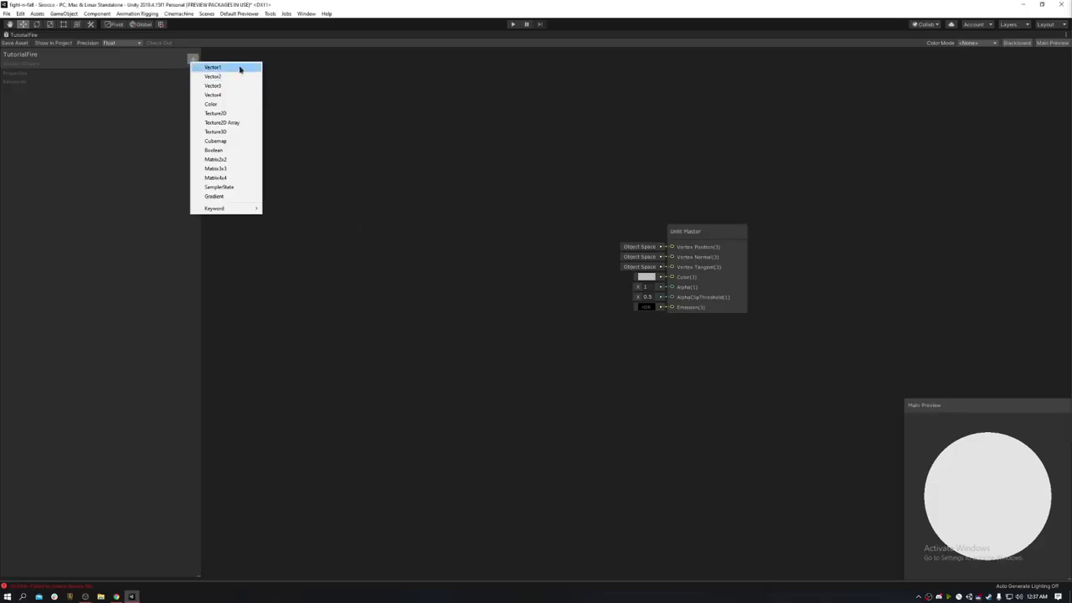
left_click(237, 112)
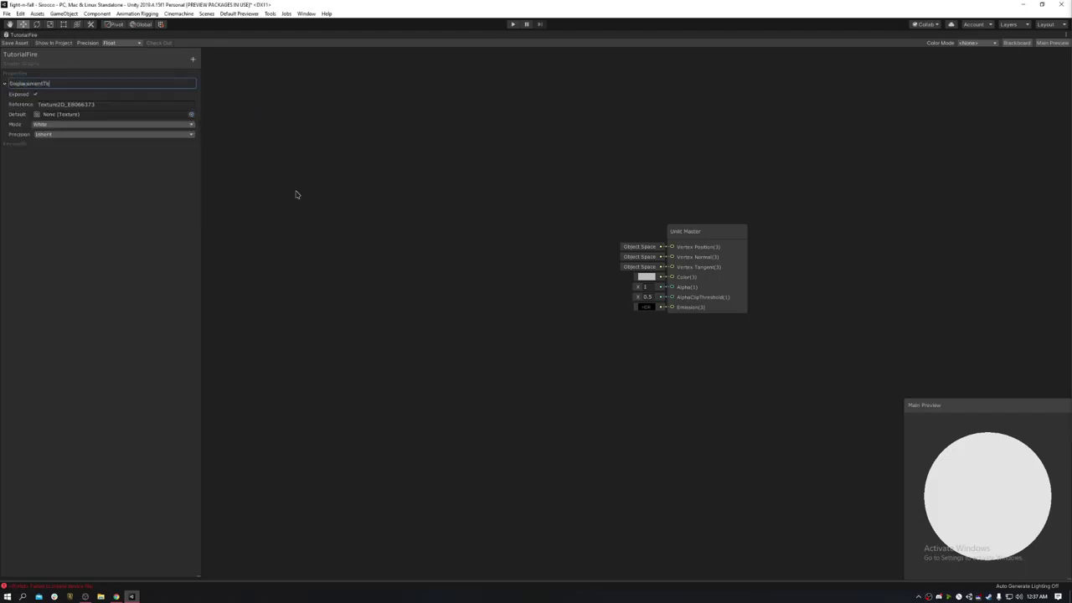
type("DisplacementTexture")
key("Return")
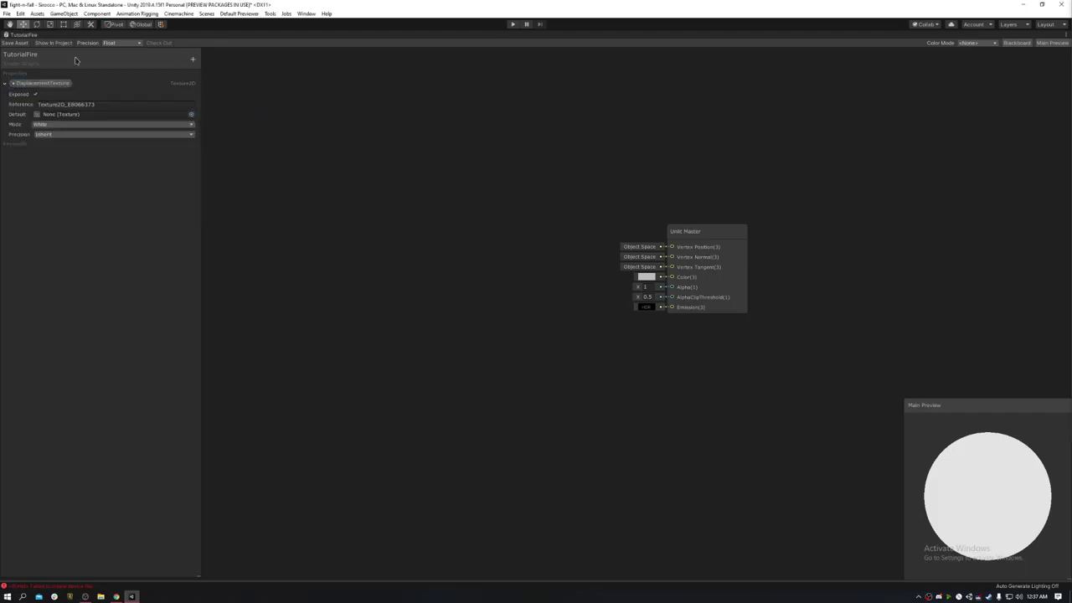
Place the DisplacementTexture property in the graph as a node and set its default texture to T_Noises
left_click_drag(46, 83, 387, 200)
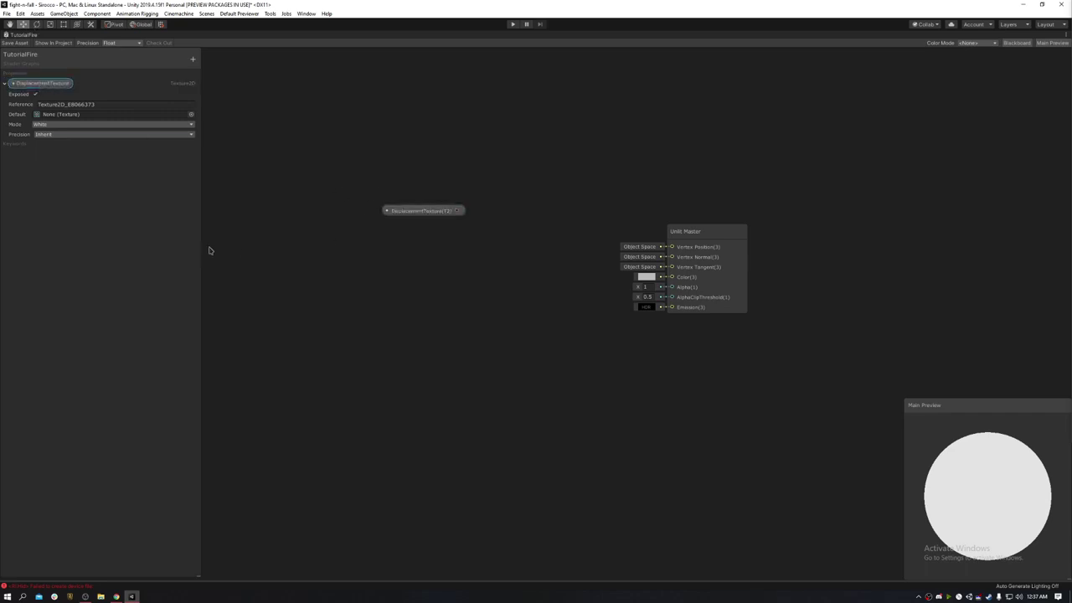
left_click(191, 116)
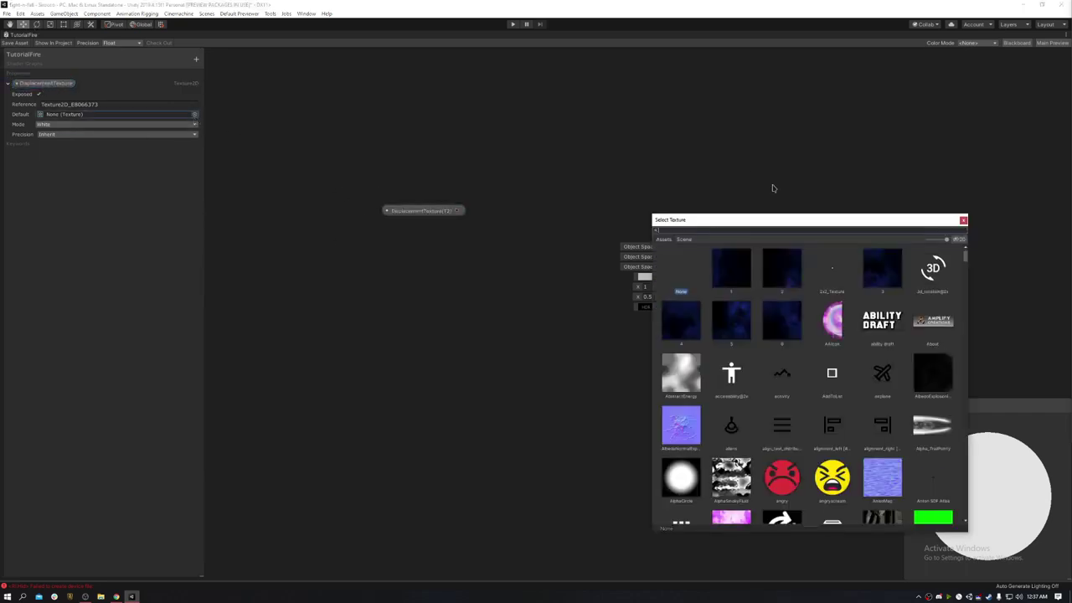
left_click_drag(741, 223, 1071, 171)
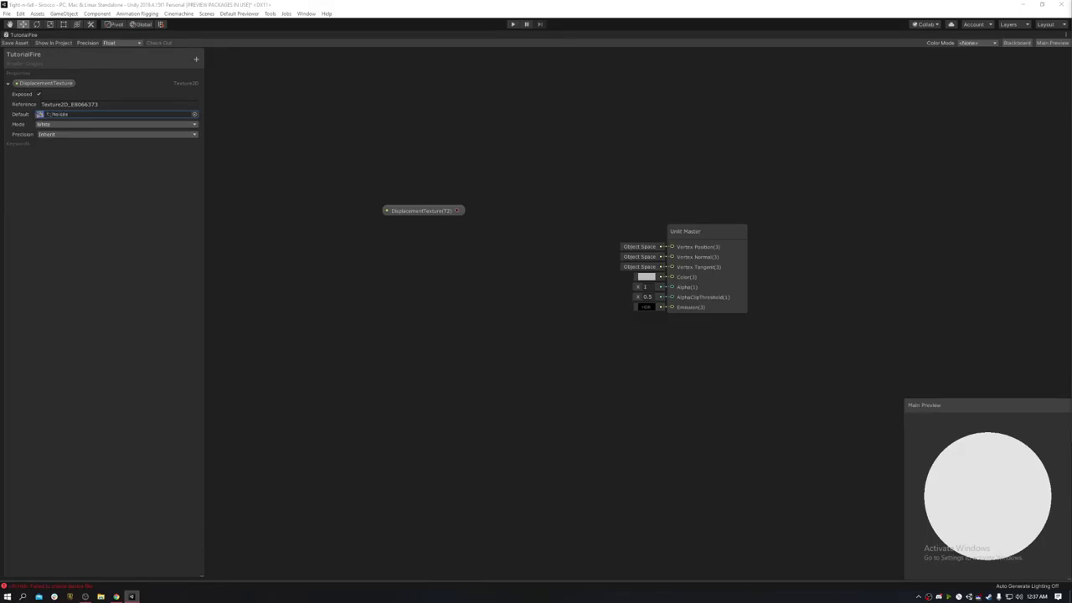
Create a Sample Texture 2D node fed by the DisplacementTexture property
middle_click_drag(464, 225, 582, 233)
left_click_drag(579, 221, 648, 225)
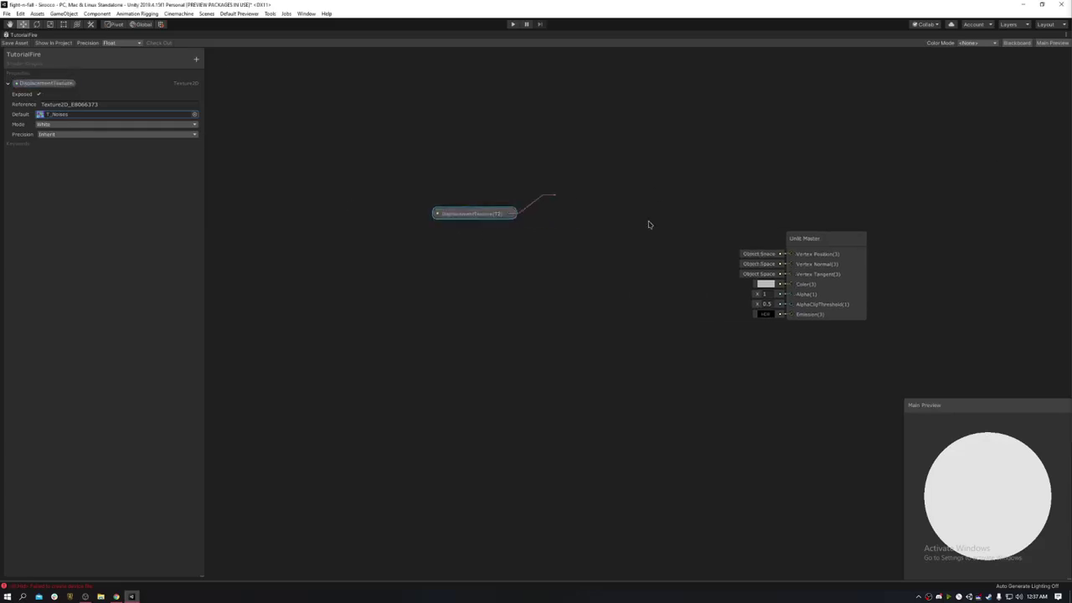
type("samp")
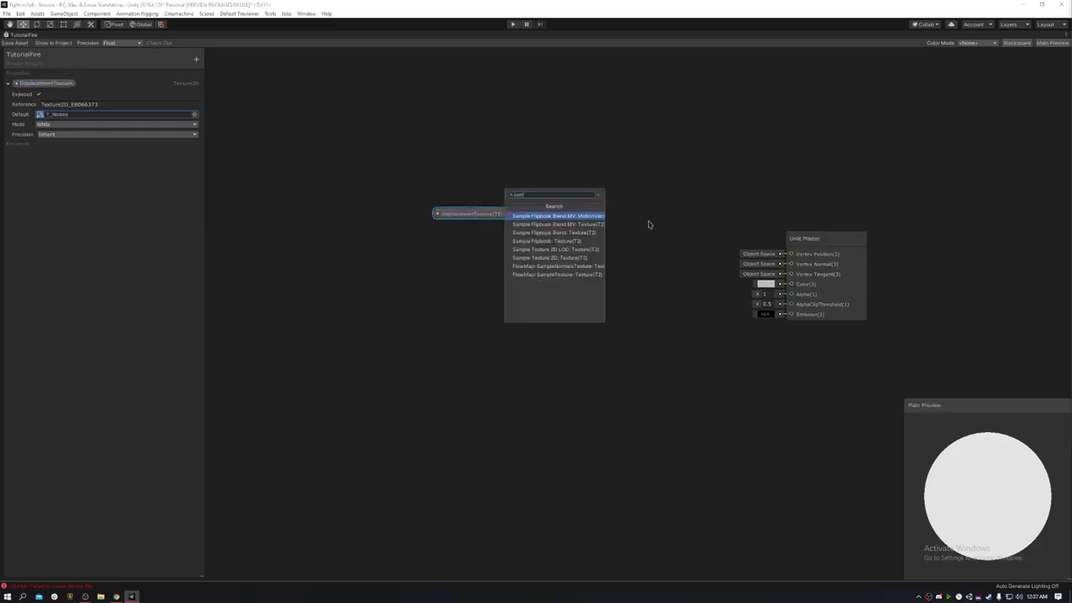
key("Down")
key("Down")
key("Down")
key("Down")
key("Down")
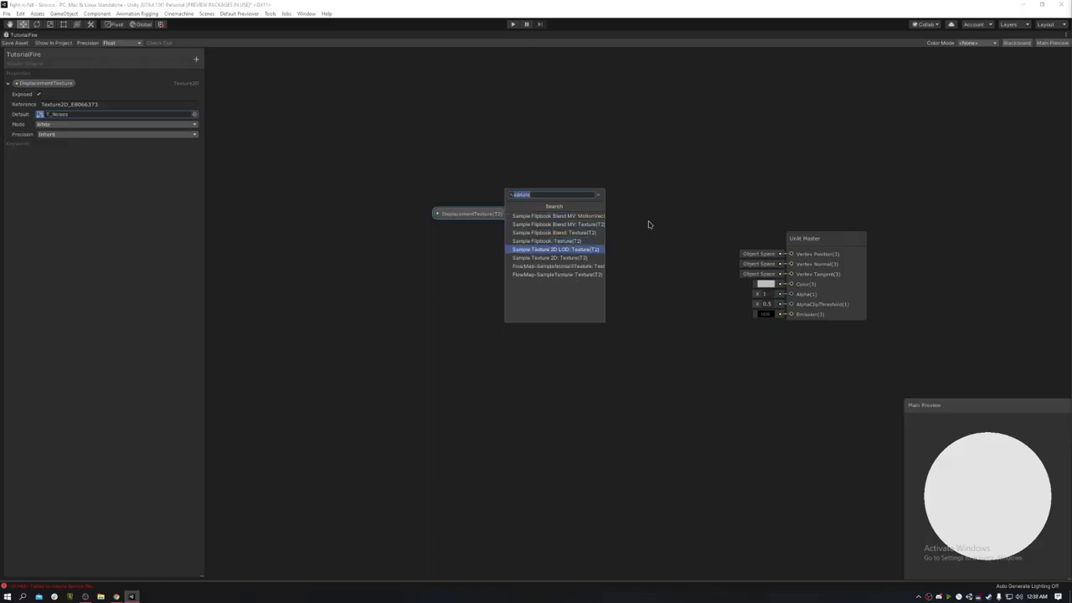
key("Return")
Move the Sample Texture 2D node and its DisplacementTexture node together, farther away from the Unlit Master node
left_click_drag(586, 327, 587, 278)
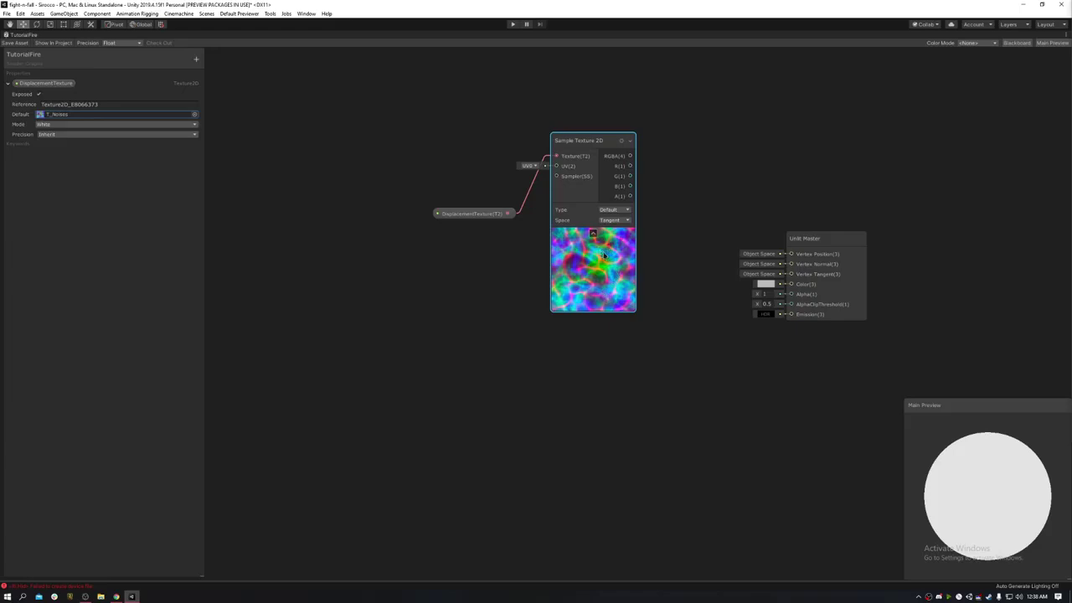
left_click_drag(604, 265, 579, 253)
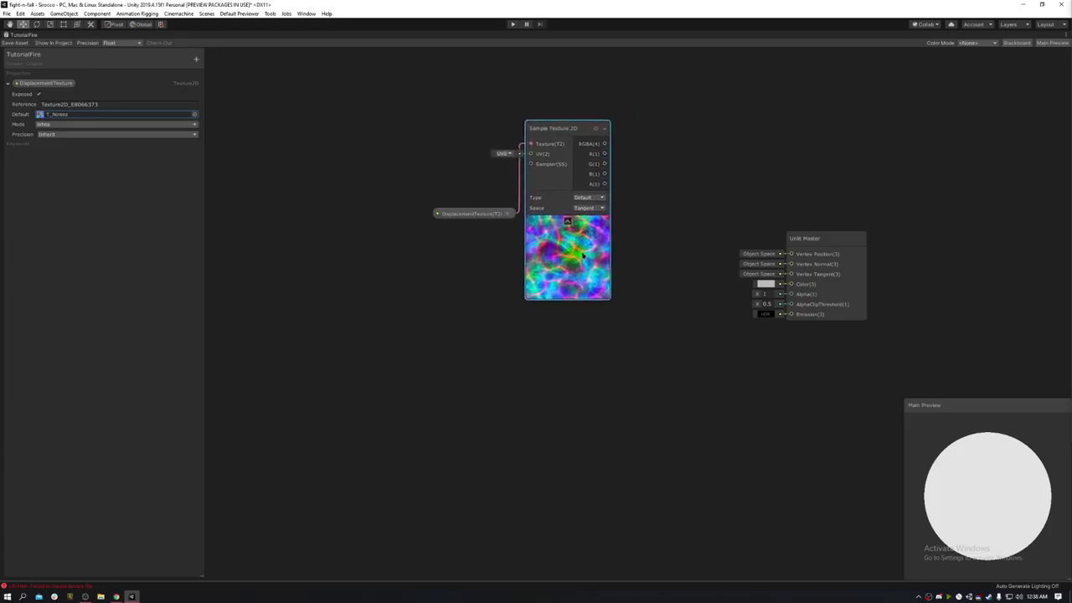
left_click_drag(424, 154, 543, 224)
left_click_drag(542, 221, 398, 184)
left_click(604, 222)
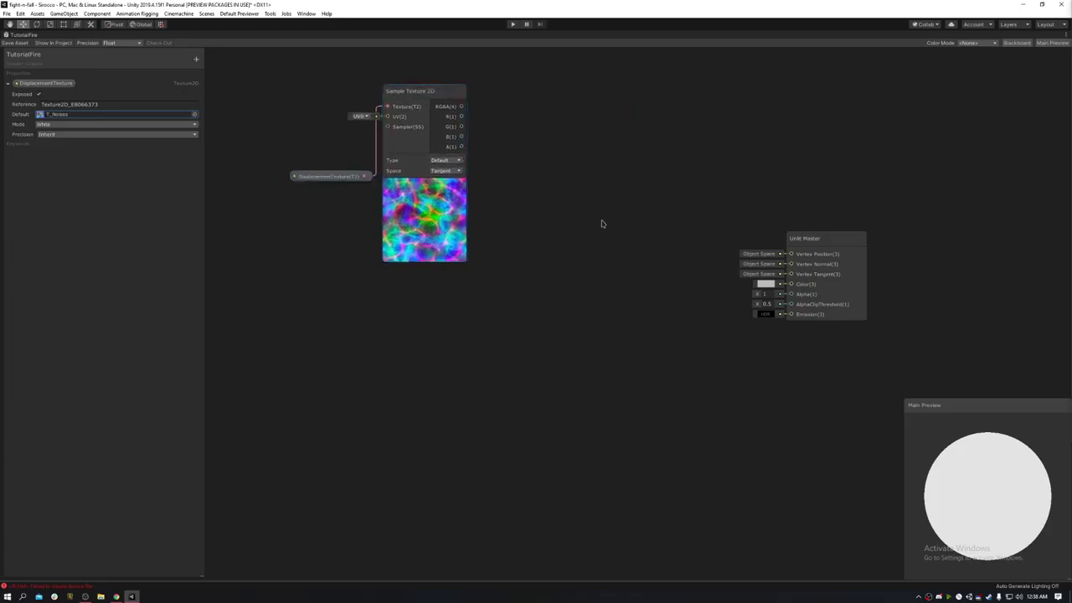
Add a Time node below the displacement texture nodes
right_click(312, 306)
left_click(355, 311)
key("space")
type("time")
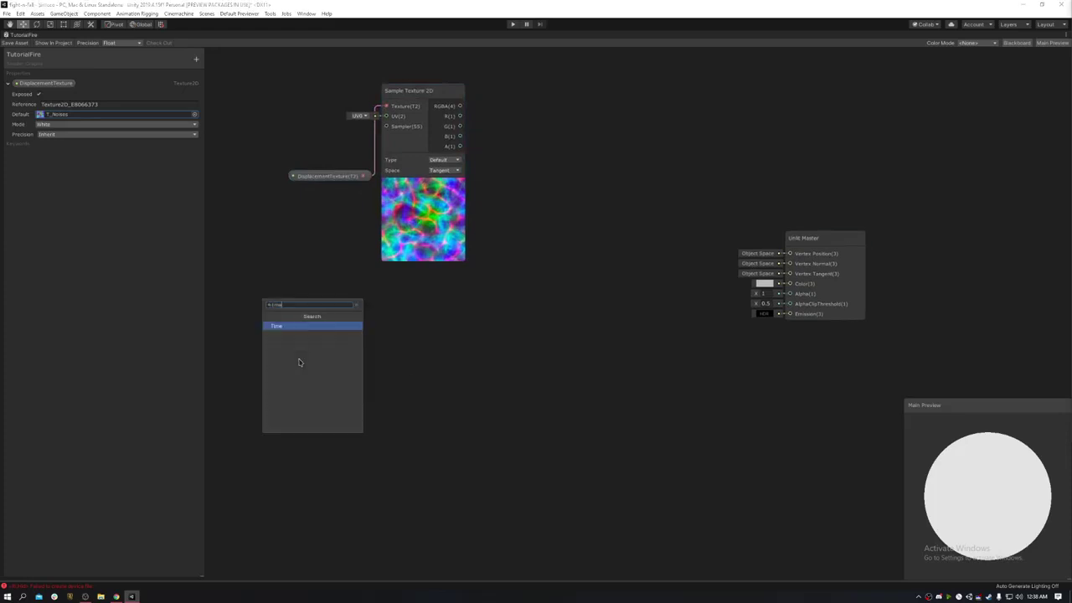
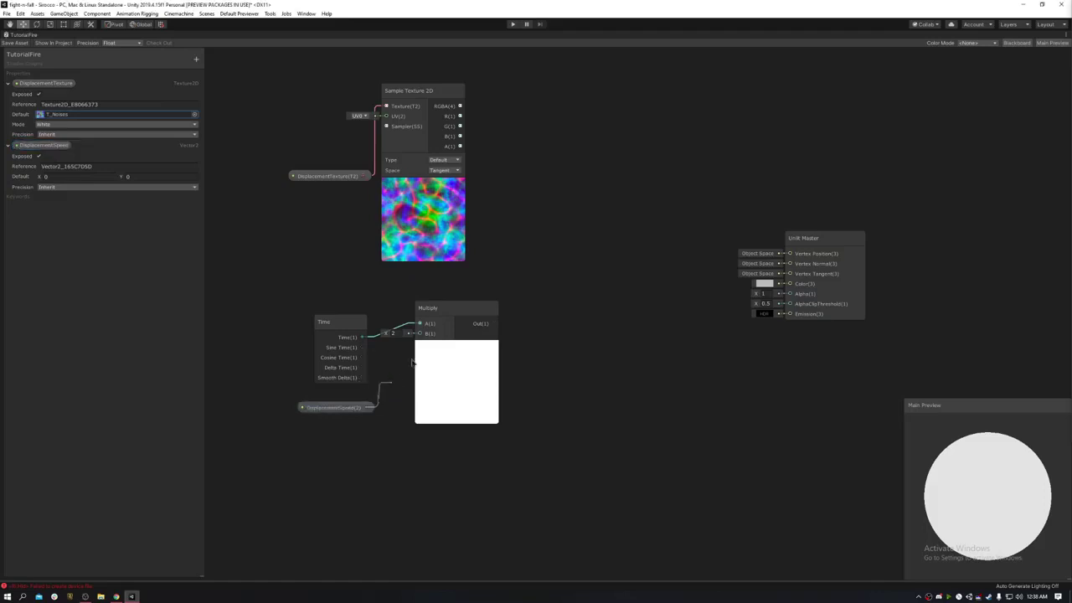
Feed DisplacementSpeed into the Multiply node's B input and arrange the Time, DisplacementSpeed and Multiply nodes in a compact group
left_click_drag(316, 409, 315, 398)
left_click_drag(364, 432, 247, 277)
left_click_drag(318, 326, 352, 294)
left_click_drag(254, 299, 441, 391)
left_click_drag(435, 386, 295, 401)
middle_click_drag(405, 342, 503, 393)
left_click(630, 297)
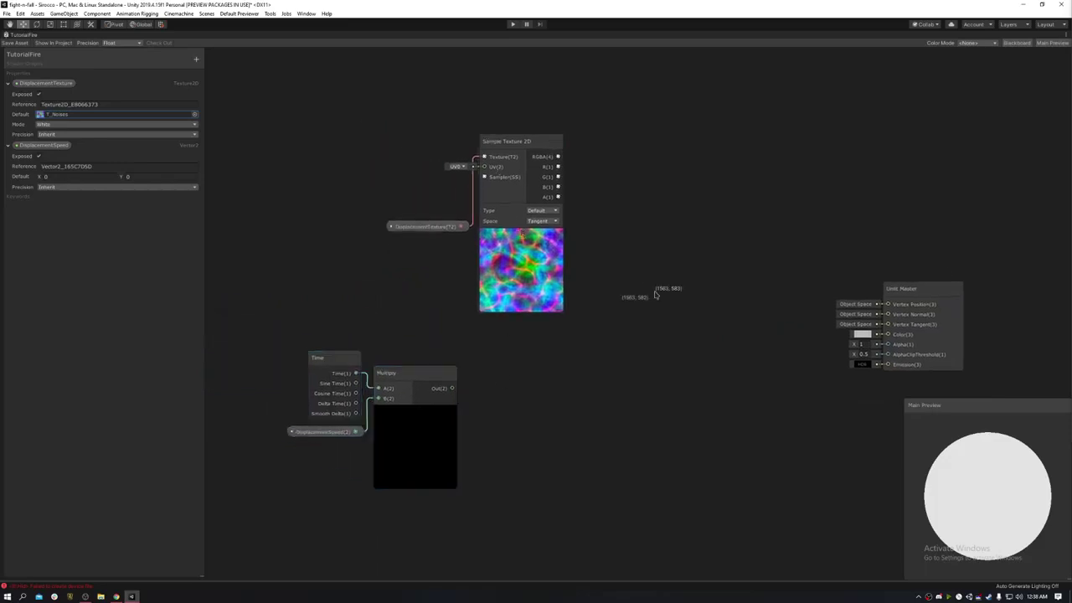
right_click(658, 292)
left_click(721, 298)
type("texture")
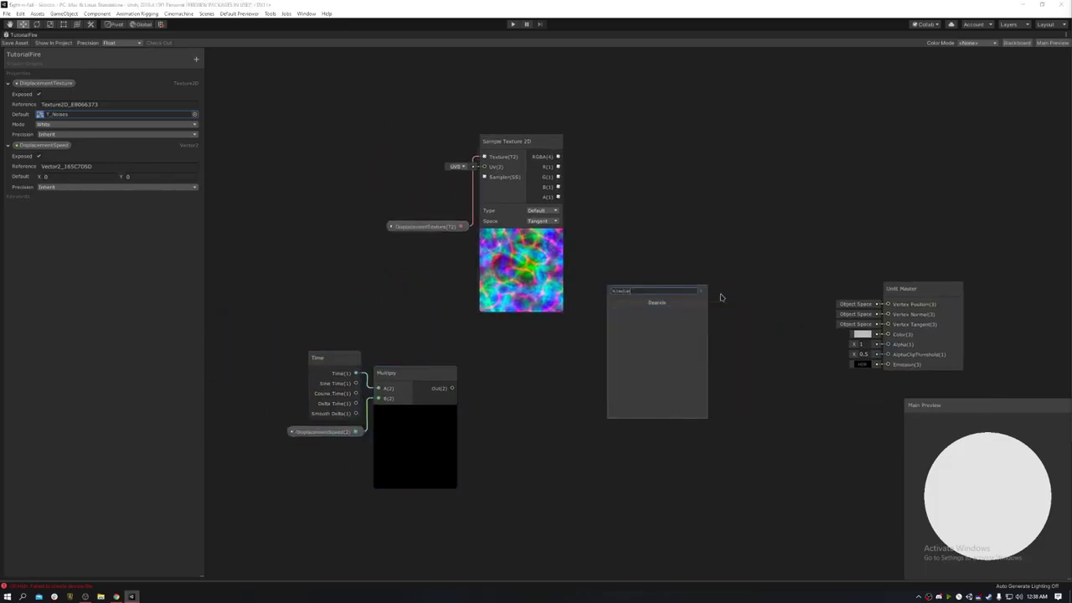
type(" coord")
key("ctrl+a")
type("uv")
key("Return")
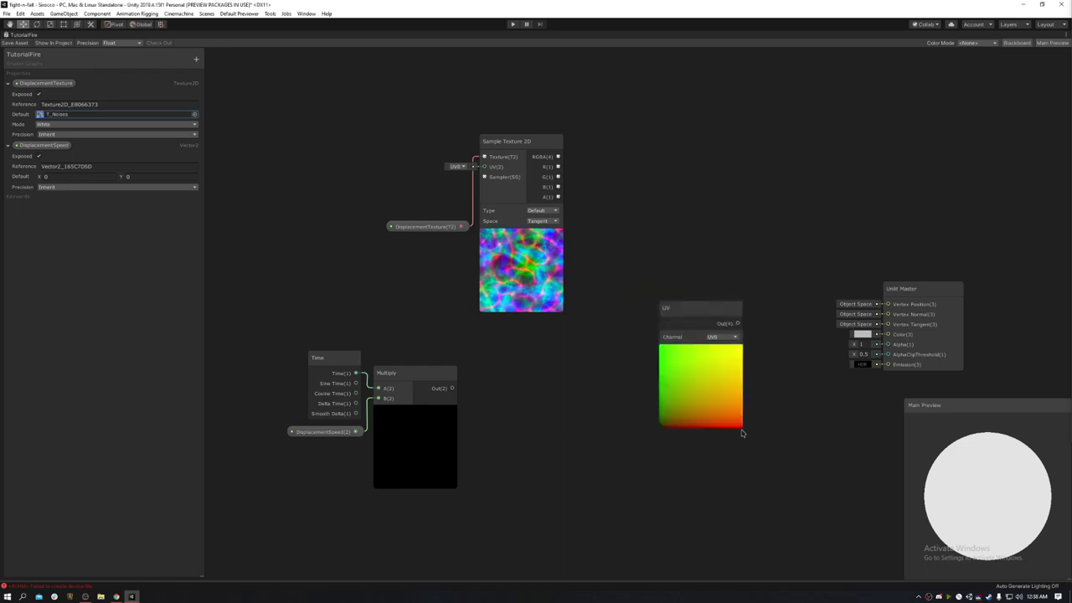
left_click_drag(742, 431, 600, 516)
middle_click_drag(599, 497, 539, 390)
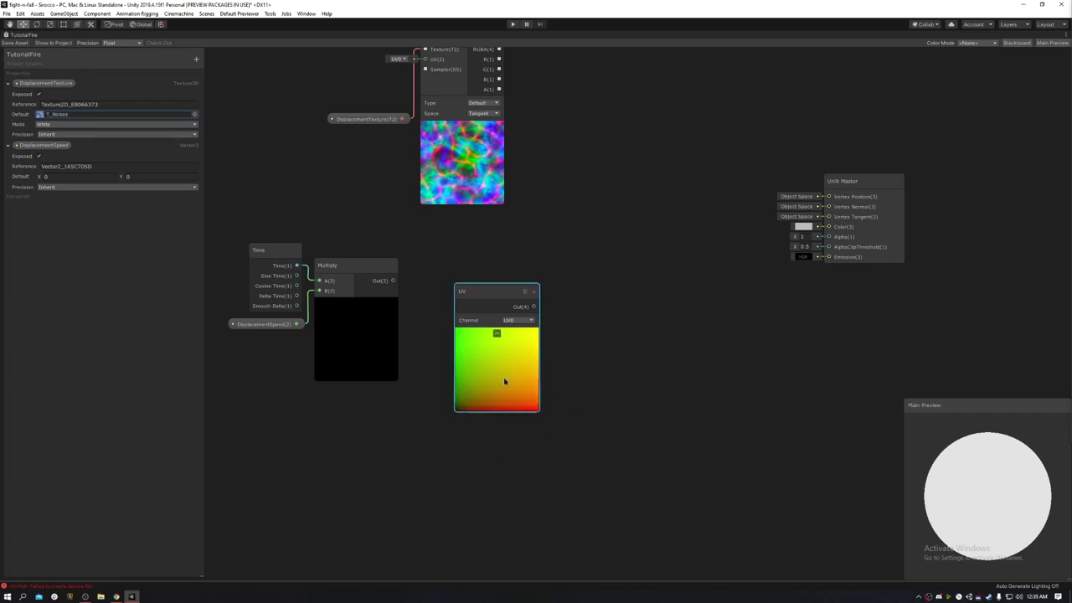
mouse_move(524, 352)
left_mouse_down()
mouse_move(545, 333)
mouse_move(540, 342)
left_mouse_up()
middle_click_drag(389, 437, 431, 463)
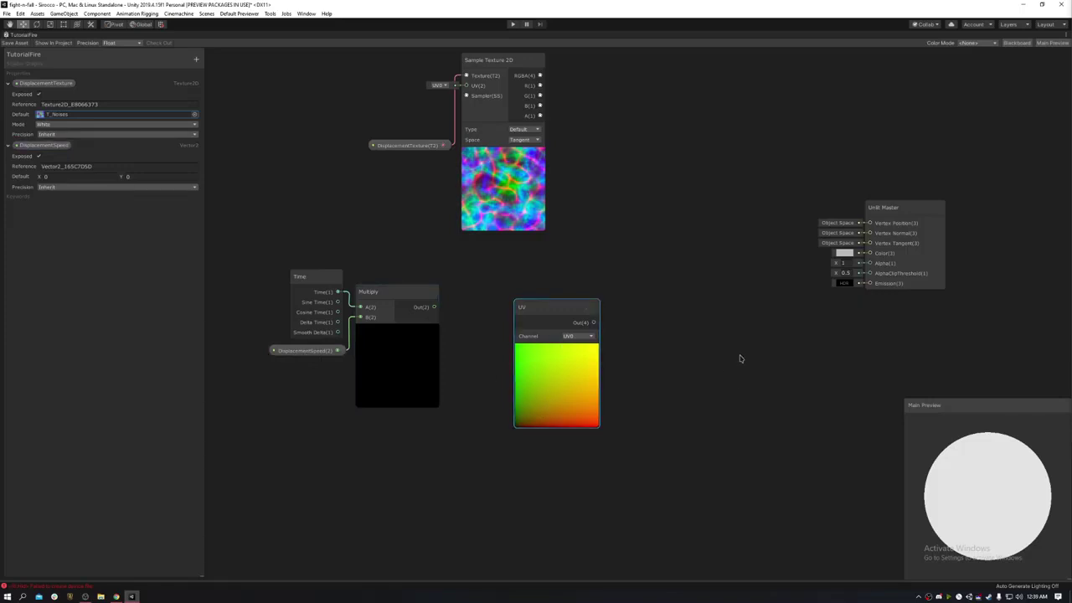
left_click_drag(717, 287, 534, 511)
left_click_drag(571, 370, 642, 394)
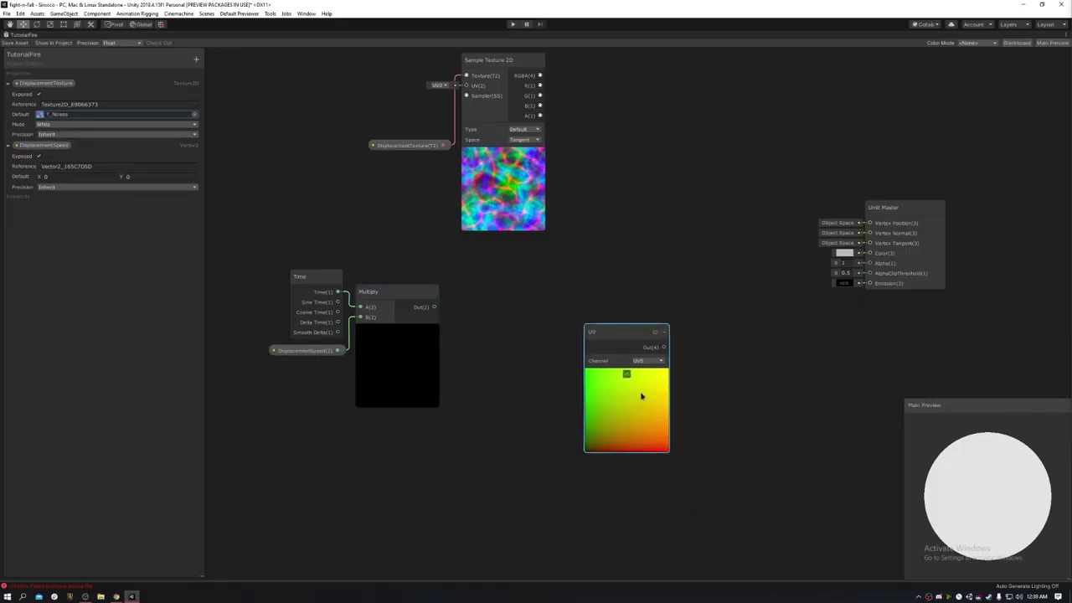
key("Delete")
Create a Tiling And Offset node with the Multiply output feeding its Offset input, and place it beside the Multiply node
middle_click_drag(246, 226, 308, 189)
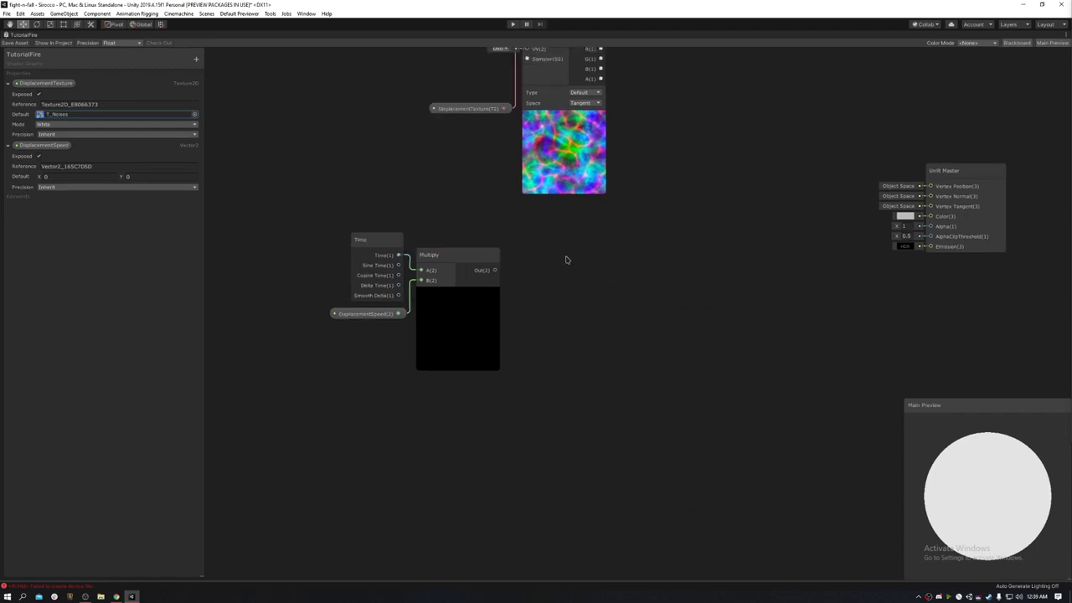
left_click_drag(495, 270, 541, 274)
type("tiling")
key("Return")
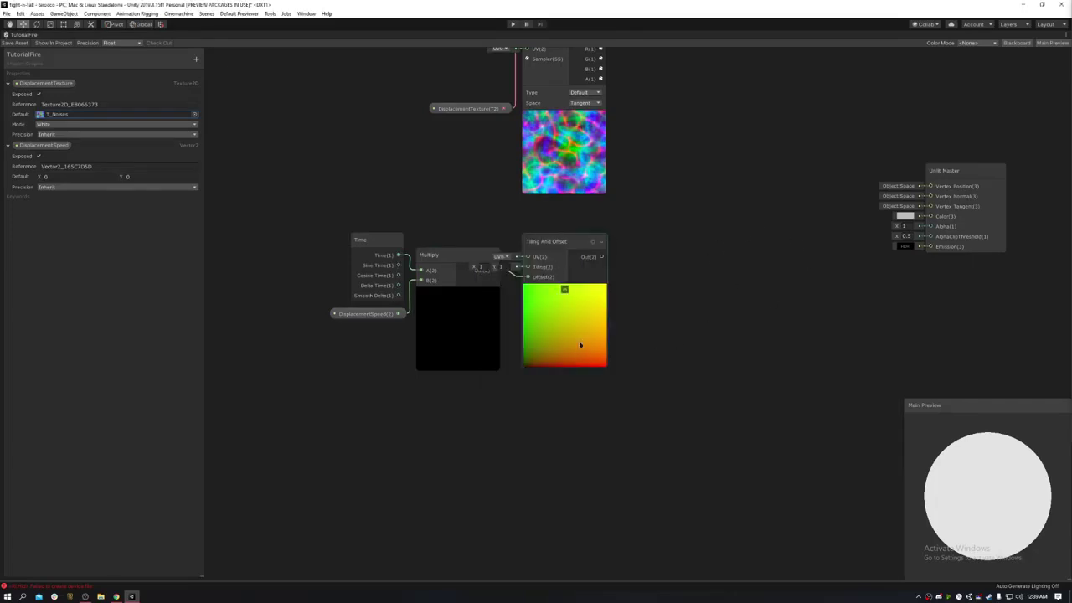
mouse_move(579, 341)
left_mouse_down()
mouse_move(605, 333)
mouse_move(584, 335)
left_mouse_up()
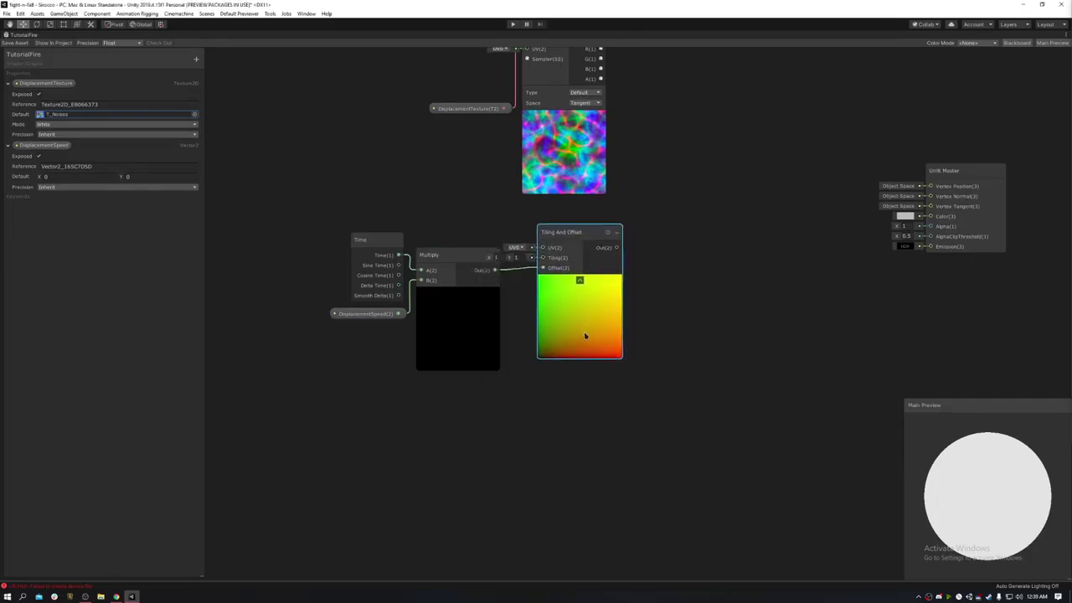
Move the displacement texture nodes next to Tiling And Offset and connect its output to the Sample Texture 2D's UV input
middle_click_drag(673, 218, 547, 290)
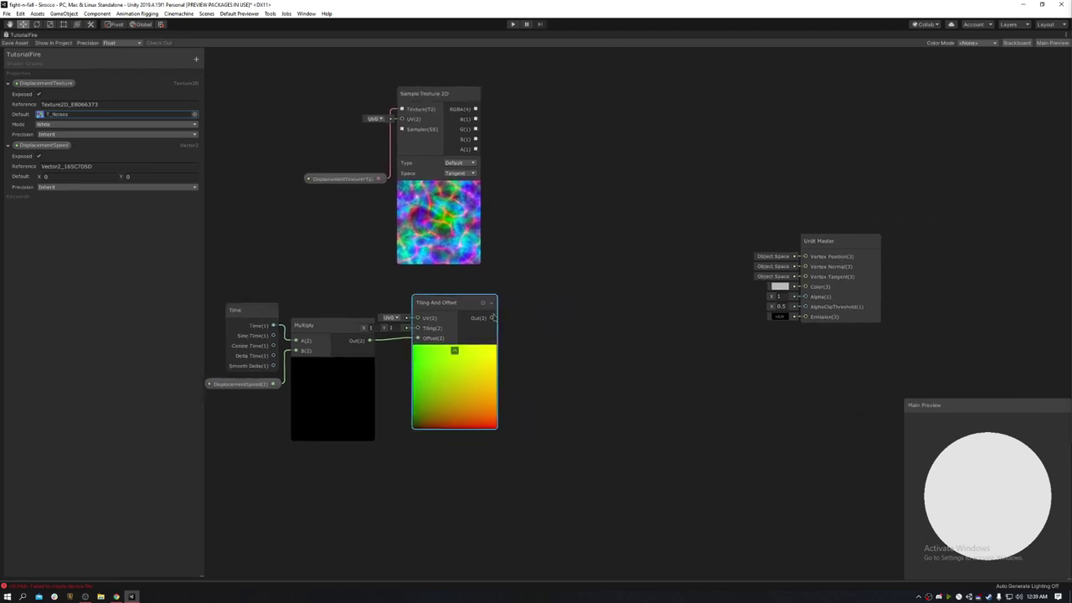
left_click_drag(427, 93, 544, 370)
left_click_drag(490, 319, 519, 397)
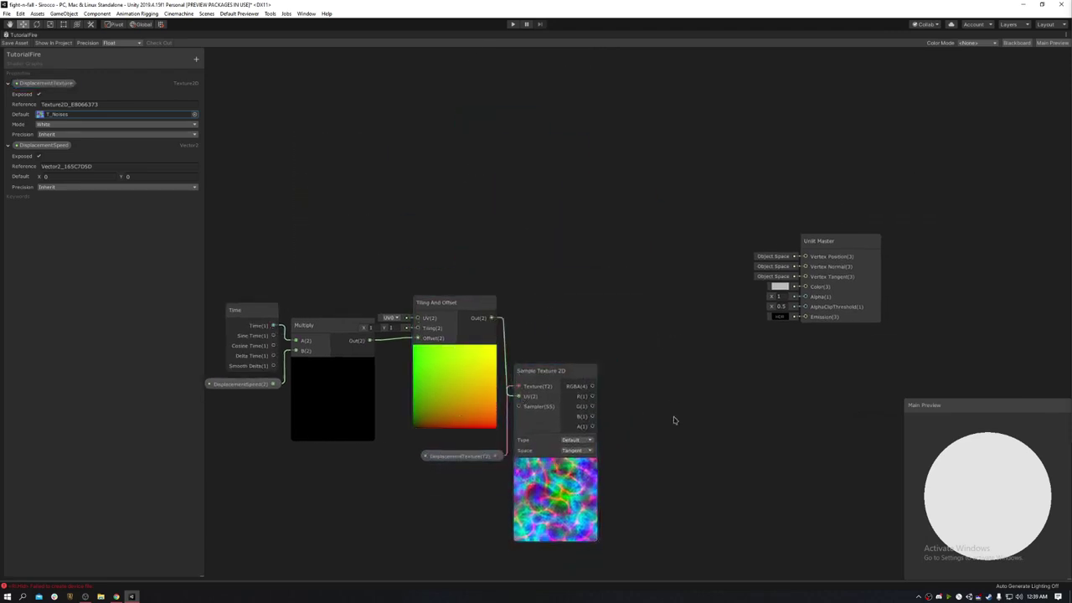
middle_click_drag(680, 434, 637, 371)
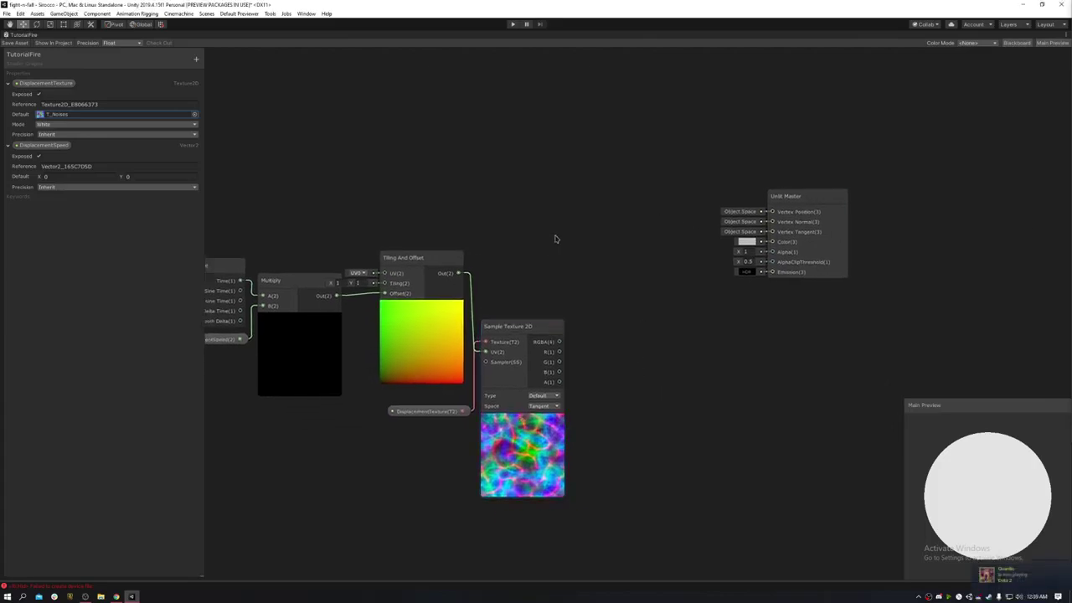
Move the whole displacement node chain farther from the Unlit Master node to make room between them
right_click(578, 227)
left_click(519, 235)
middle_click_drag(576, 433, 622, 351)
key("a")
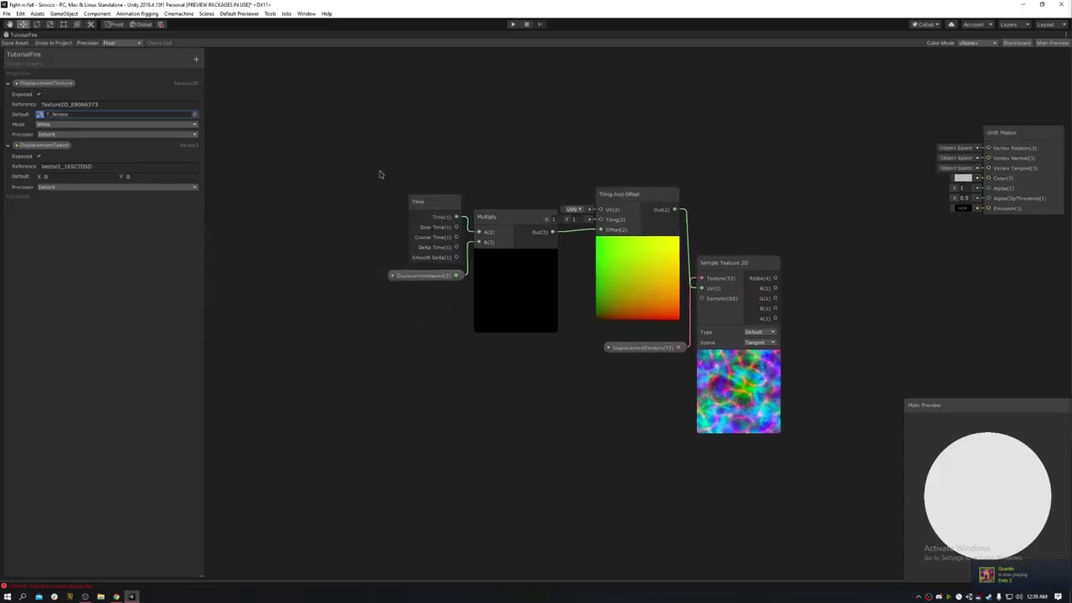
left_click_drag(339, 106, 812, 395)
left_click_drag(754, 368, 392, 292)
middle_click_drag(638, 290, 907, 334)
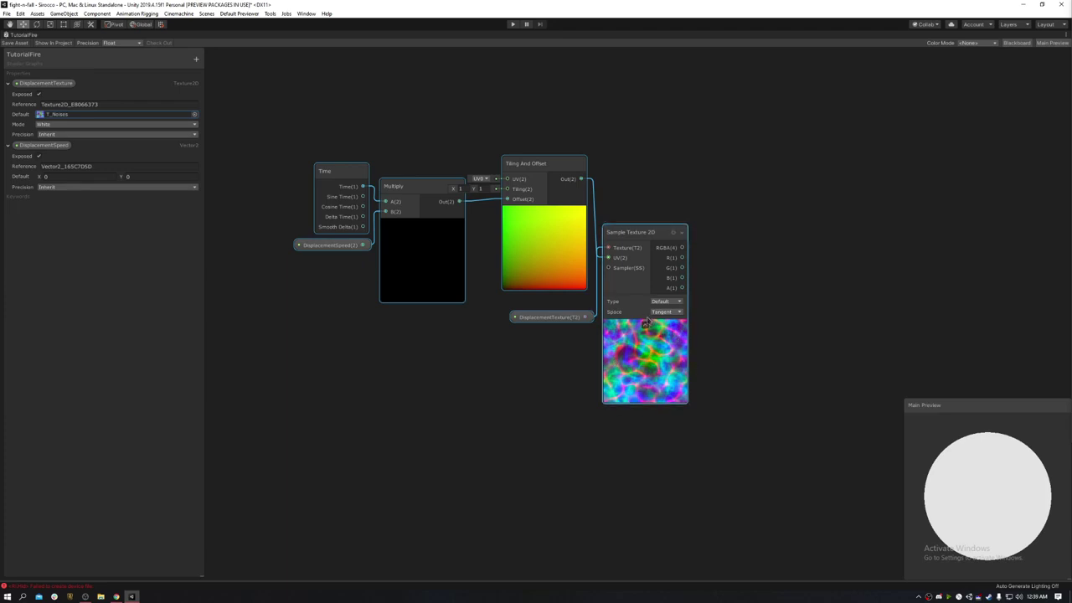
Add a UV node and place it above the Sample Texture 2D node
middle_click_drag(830, 220, 645, 311)
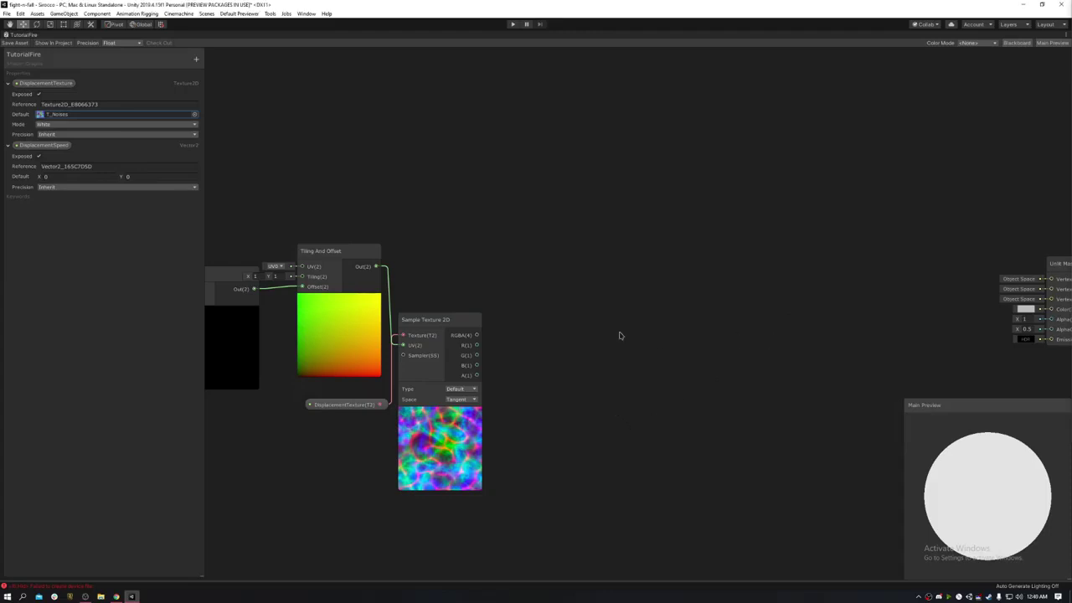
middle_click_drag(534, 192, 613, 136)
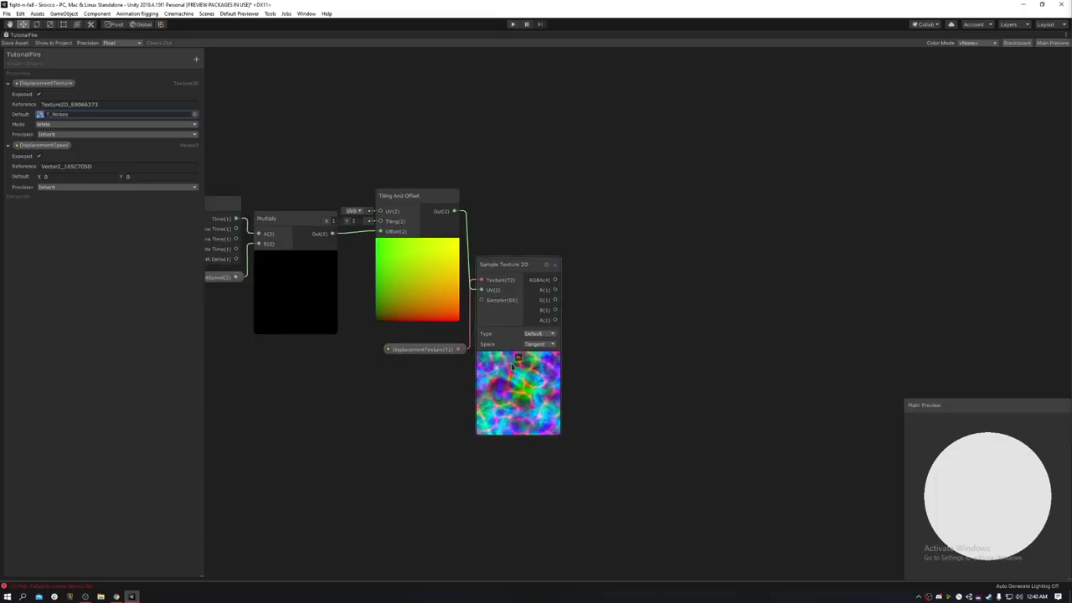
middle_click_drag(674, 201, 665, 211)
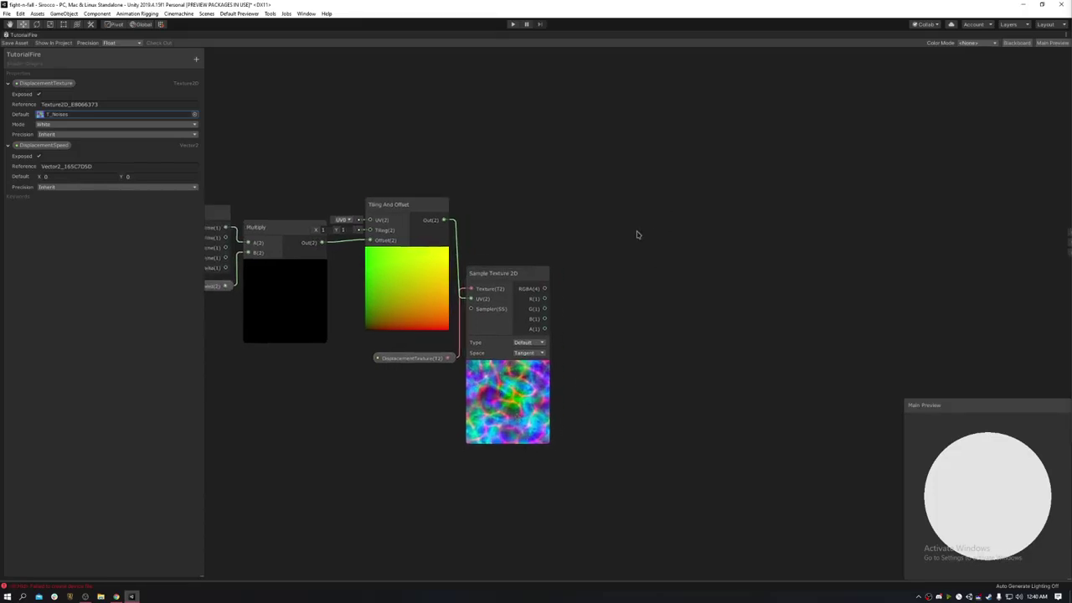
right_click(500, 164)
left_click(530, 173)
type("uv")
key("Return")
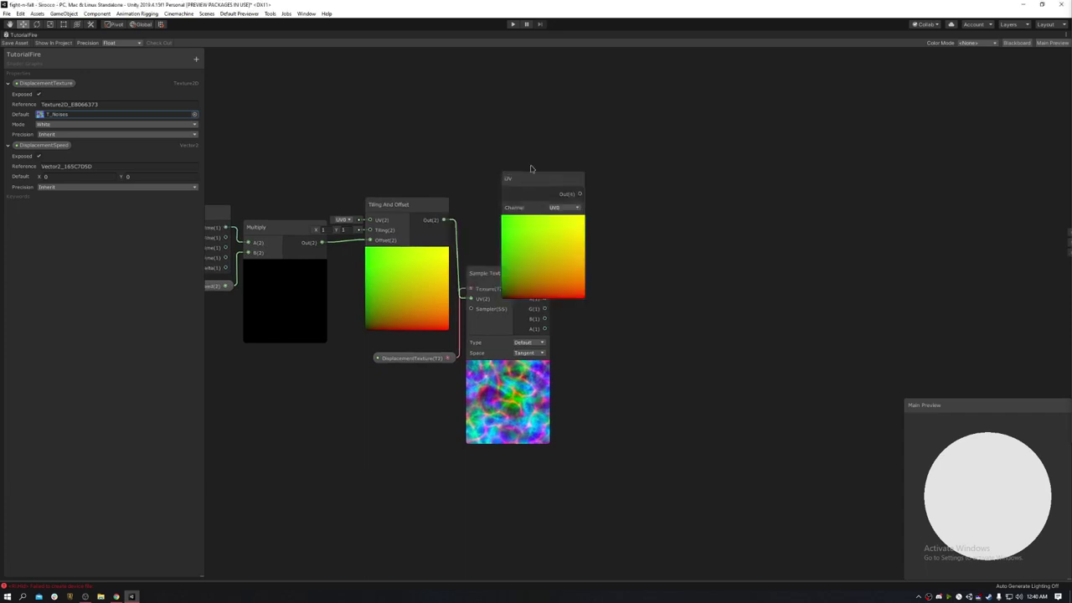
left_click(588, 266)
left_click_drag(572, 260, 540, 160)
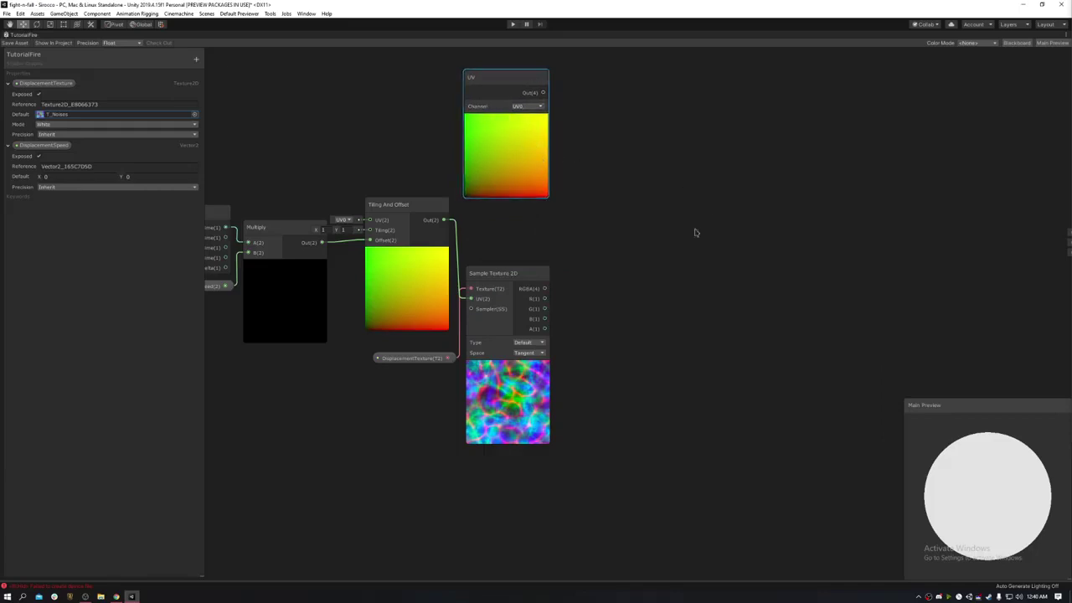
Feed the UV output into input A of a new Lerp node and the Sample Texture 2D's R channel into its B input
middle_click_drag(665, 217, 549, 259)
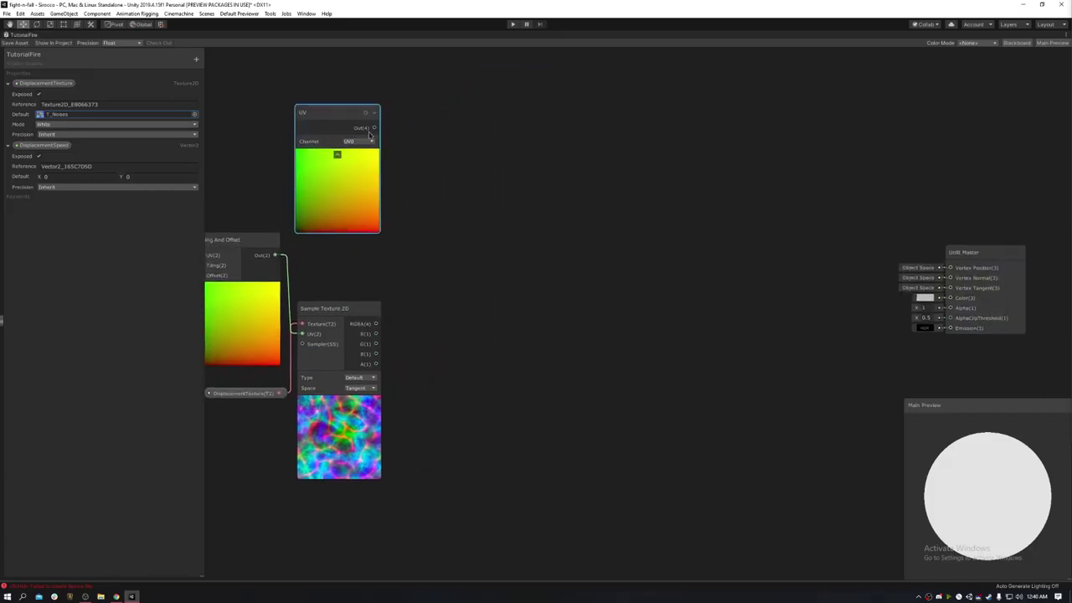
left_click_drag(370, 127, 432, 195)
type("lerp")
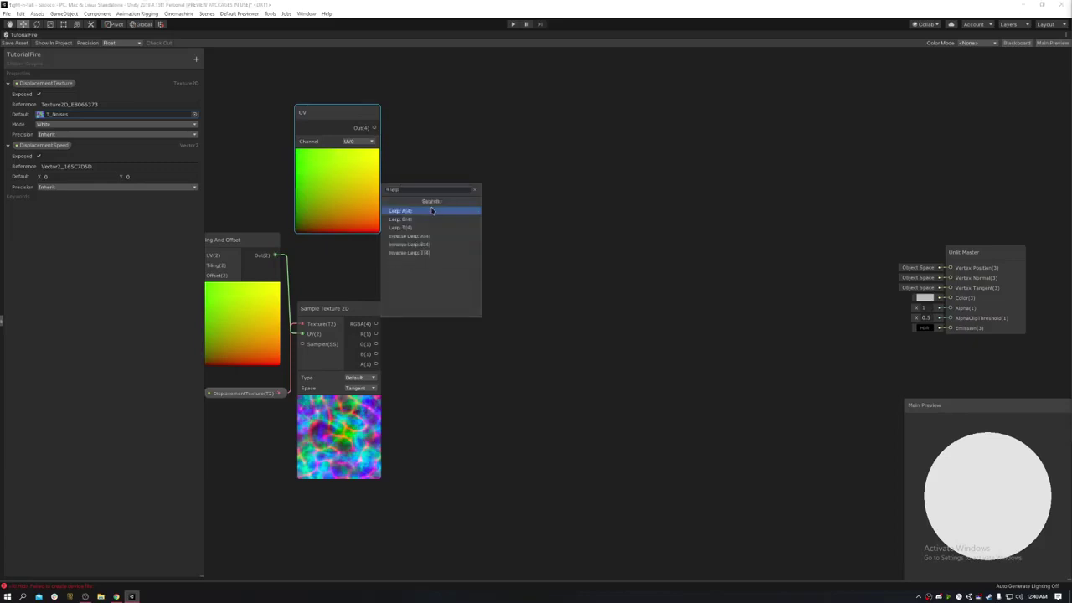
key("Return")
middle_click_drag(387, 424, 564, 376)
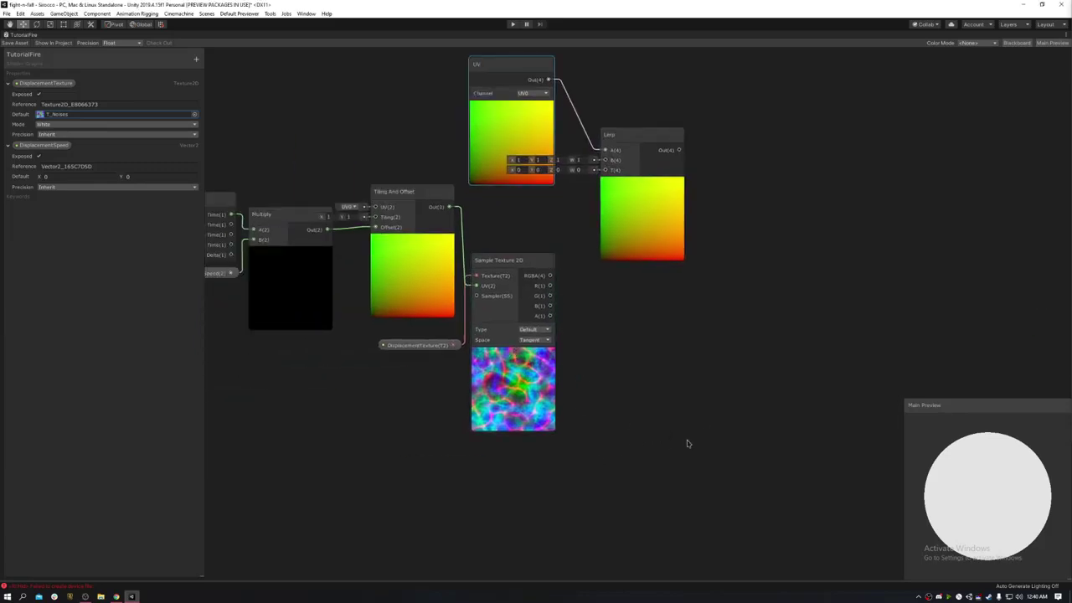
middle_click_drag(641, 183, 560, 305)
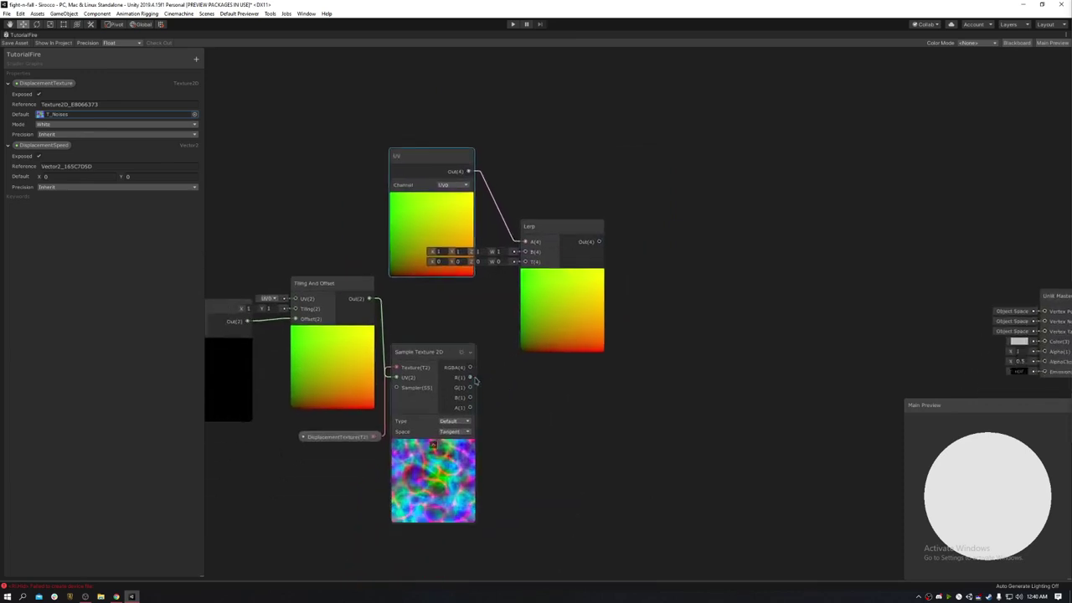
left_click_drag(468, 378, 525, 262)
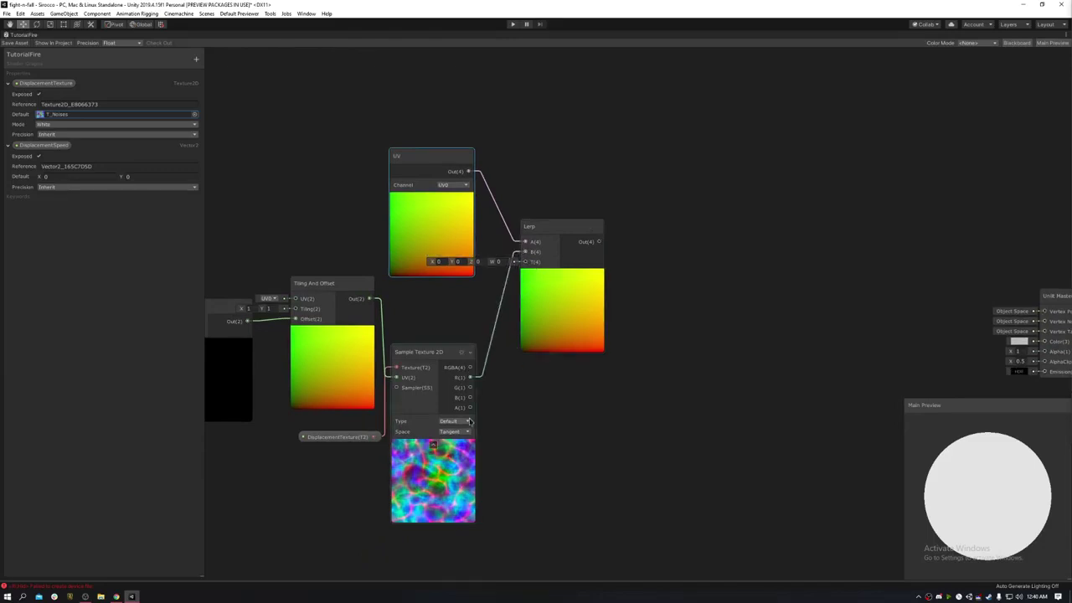
Create a Vector1 property named DisplacementIntensity in the TutorialFire blackboard
middle_click_drag(727, 280, 677, 230)
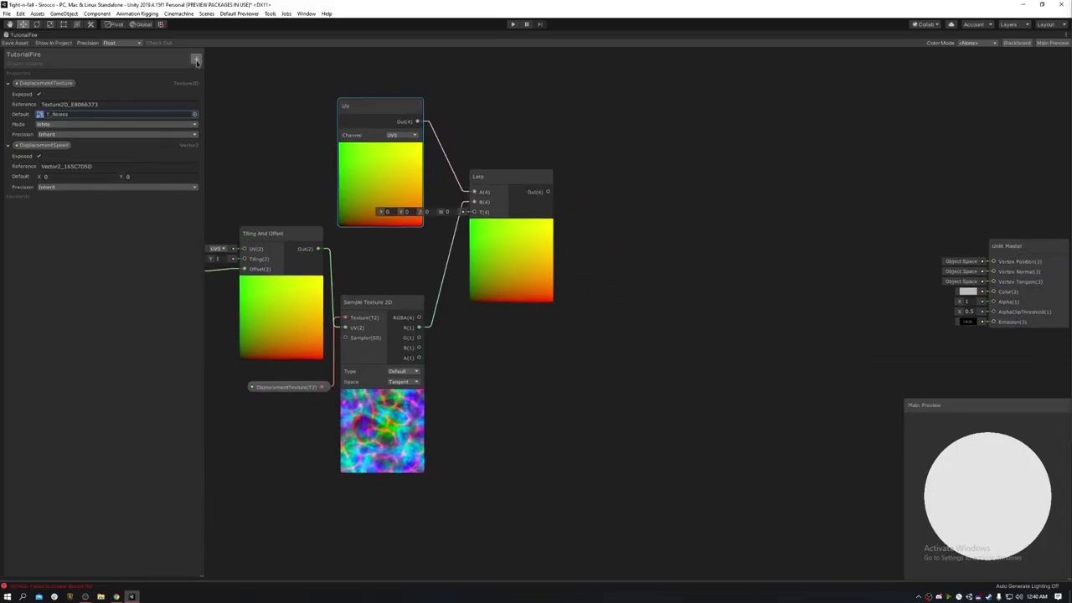
left_click(197, 59)
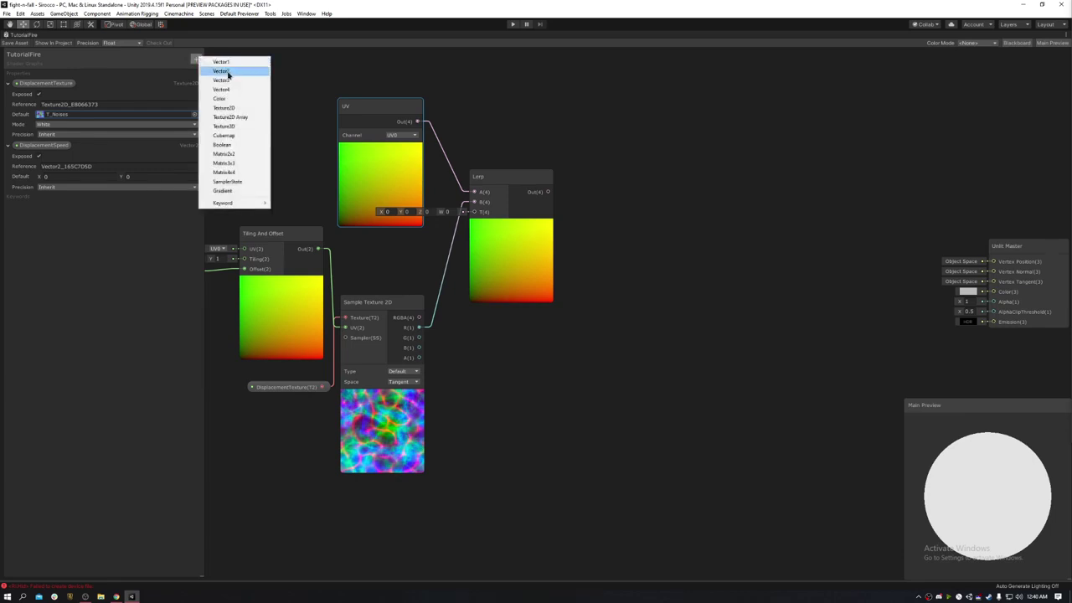
left_click(243, 61)
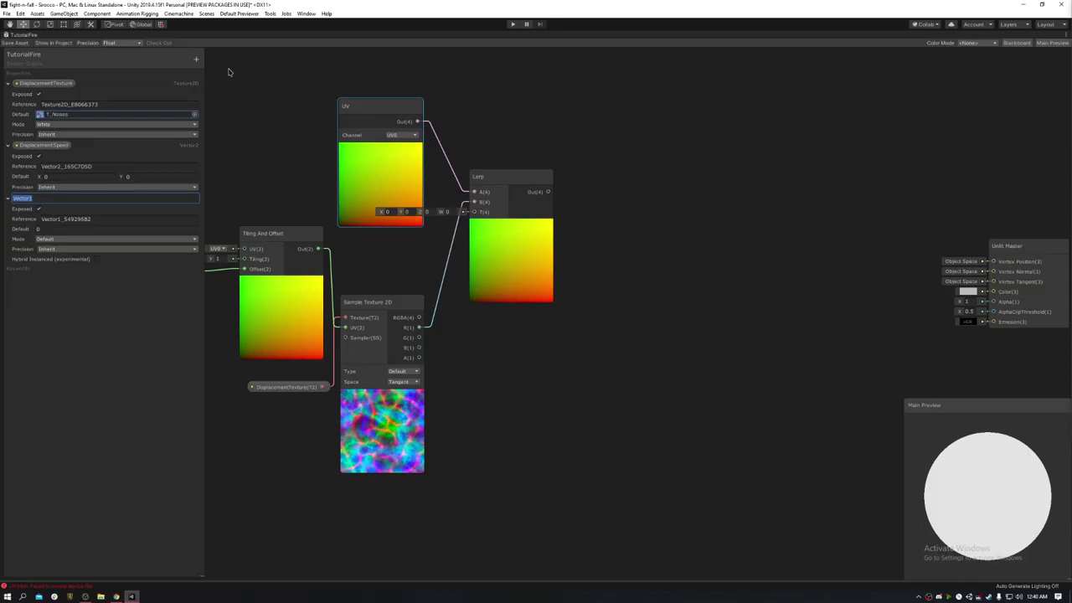
type("DisplacementIntensity")
key("Return")
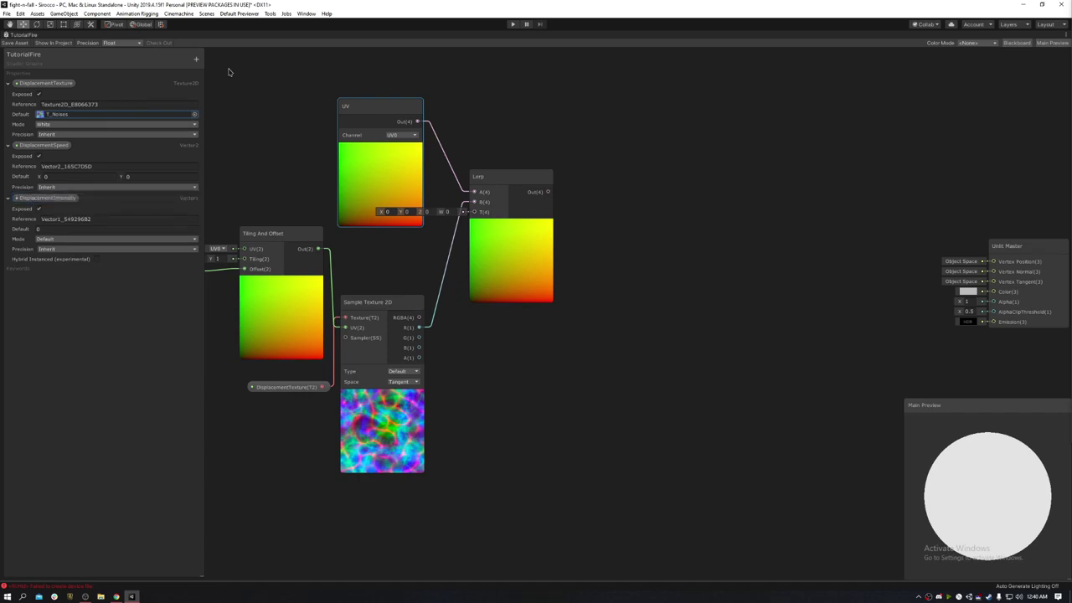
Add the DisplacementIntensity property to the graph, move the Lerp node farther from the textures, and connect the property to Lerp's T input
left_click_drag(62, 199, 441, 357)
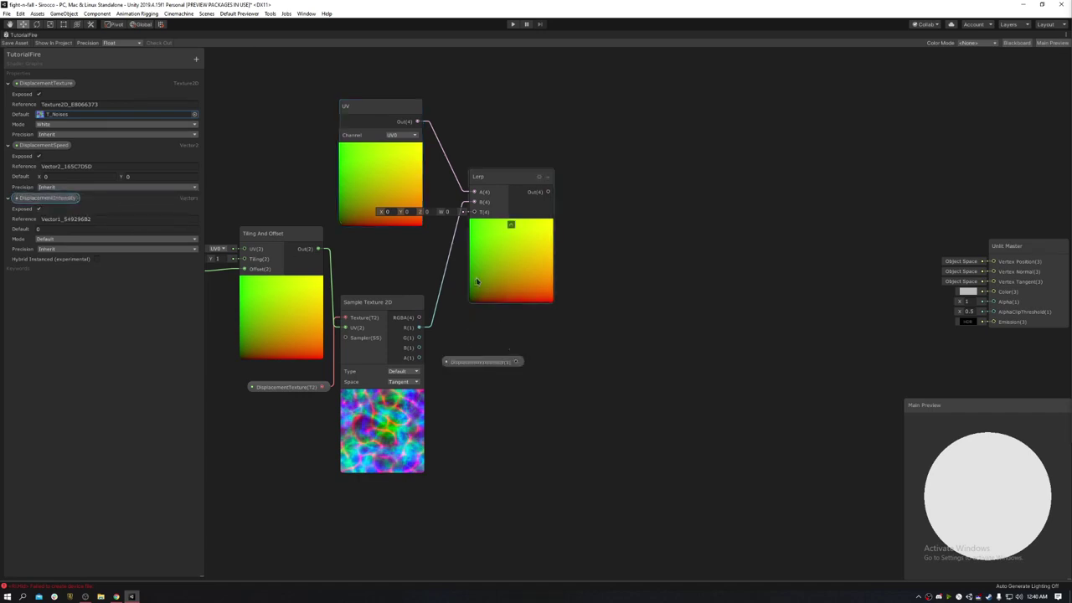
left_click_drag(476, 281, 549, 283)
left_click_drag(515, 361, 584, 226)
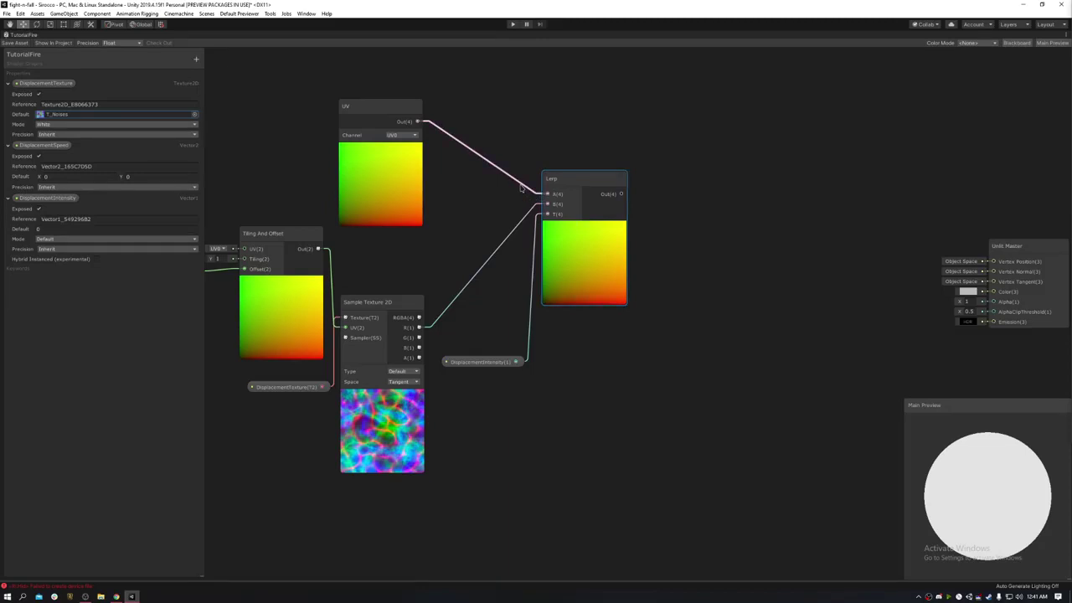
left_click(520, 187)
left_click(529, 214)
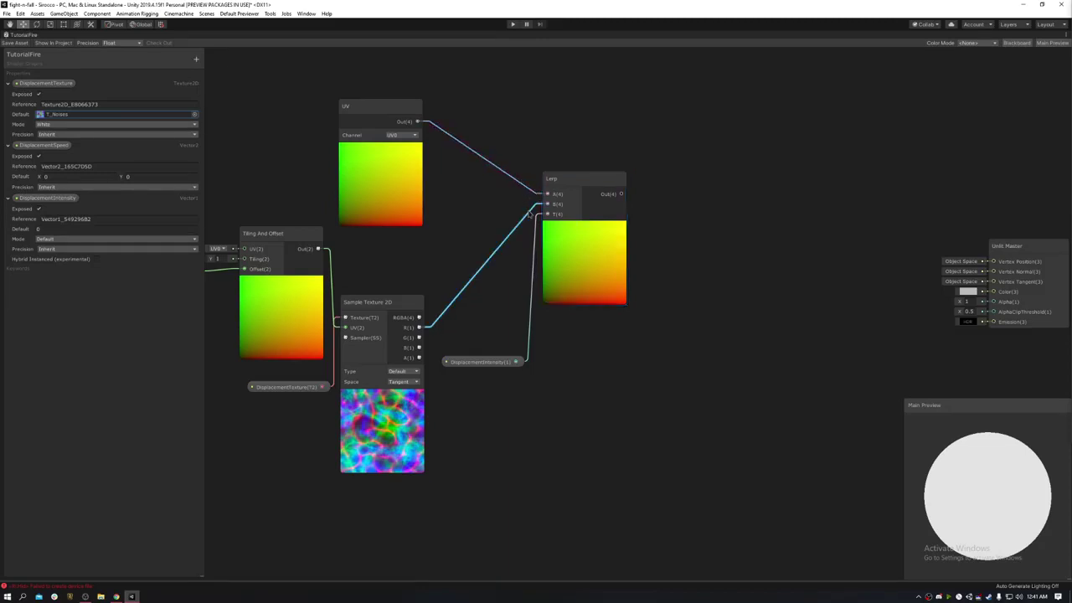
left_click(509, 361)
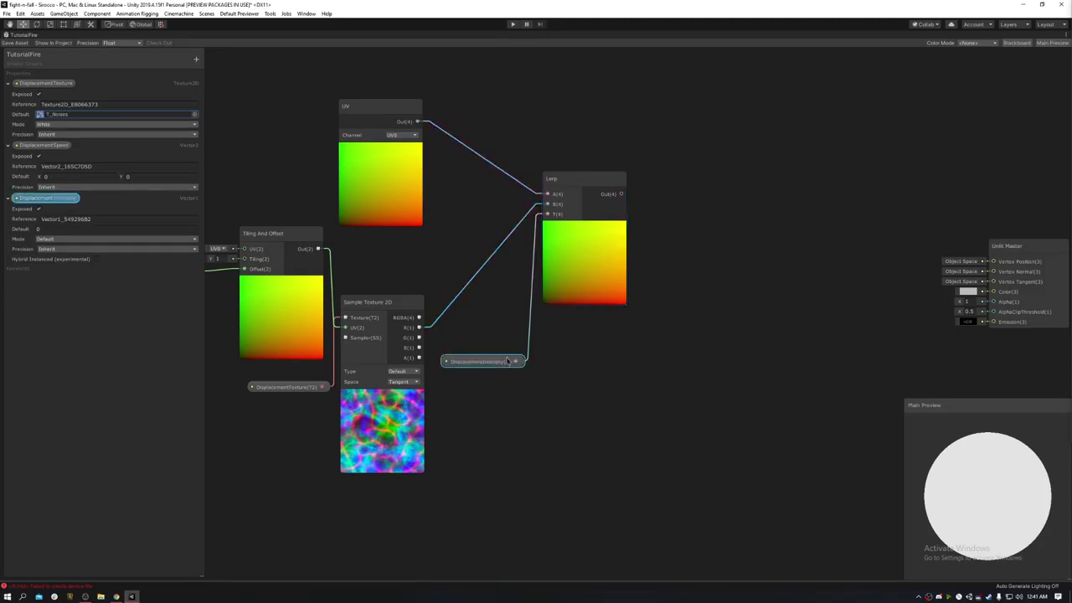
Try DisplacementIntensity default values of 1 and 0.5, and settle on 0.1
left_click(46, 230)
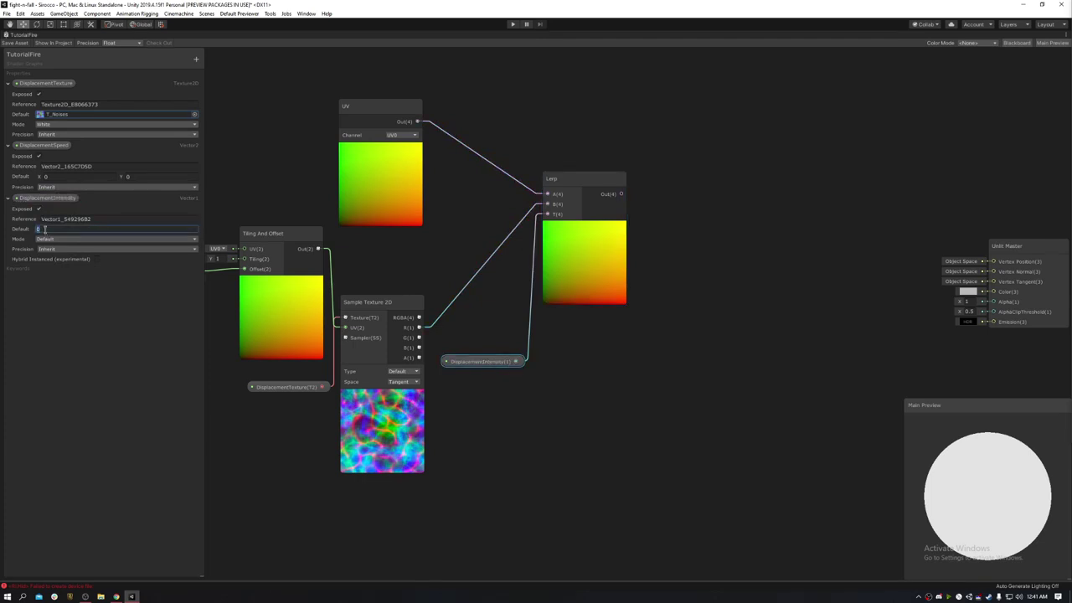
type("1")
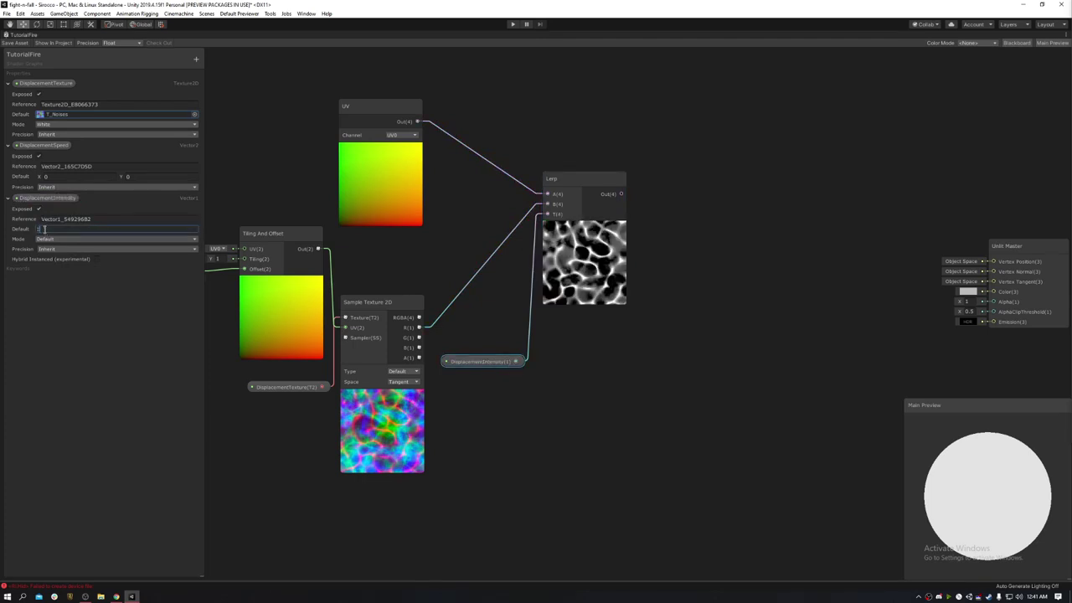
key("BackSpace")
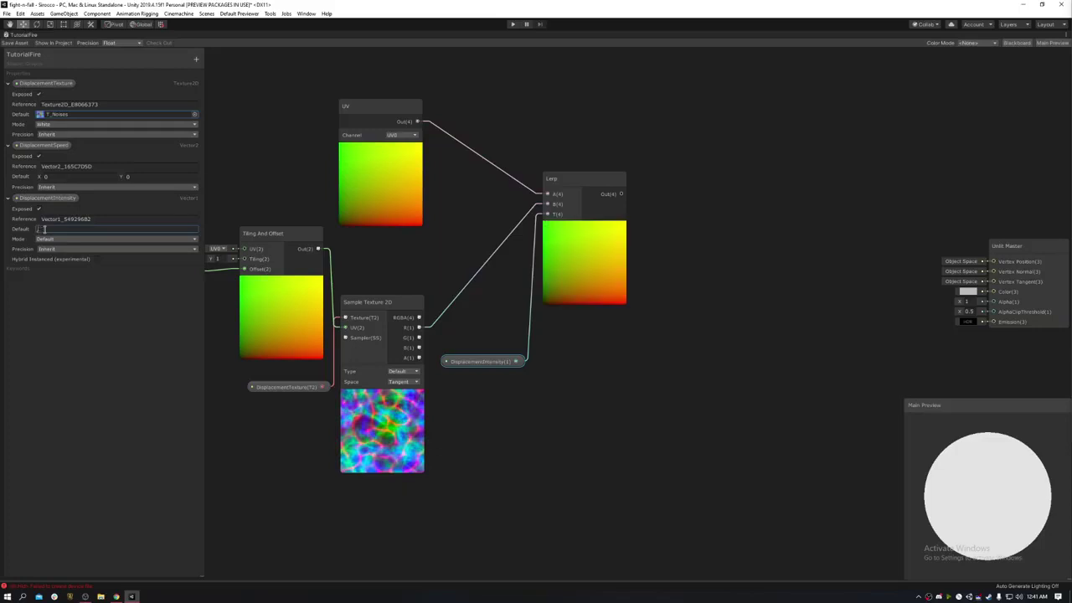
type("0.5")
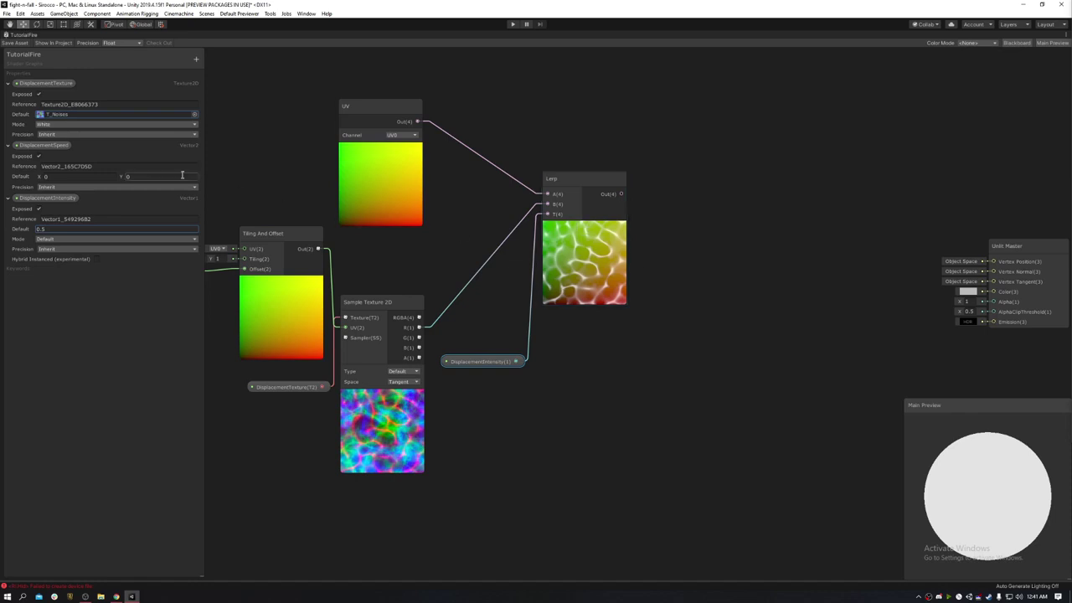
double_click(108, 231)
type("0.1")
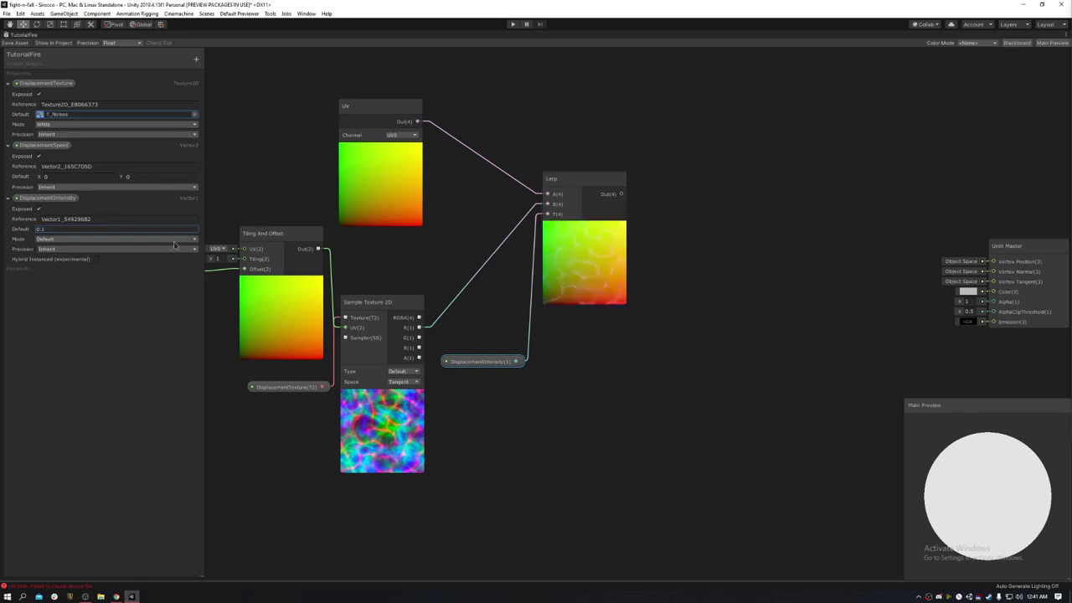
Place the DisplacementIntensity node between the UV and Sample Texture 2D nodes and move the Lerp node back beside them
left_click_drag(479, 355, 376, 232)
left_click_drag(586, 263, 495, 283)
middle_click_drag(500, 390, 593, 354)
middle_click_drag(460, 369, 553, 359)
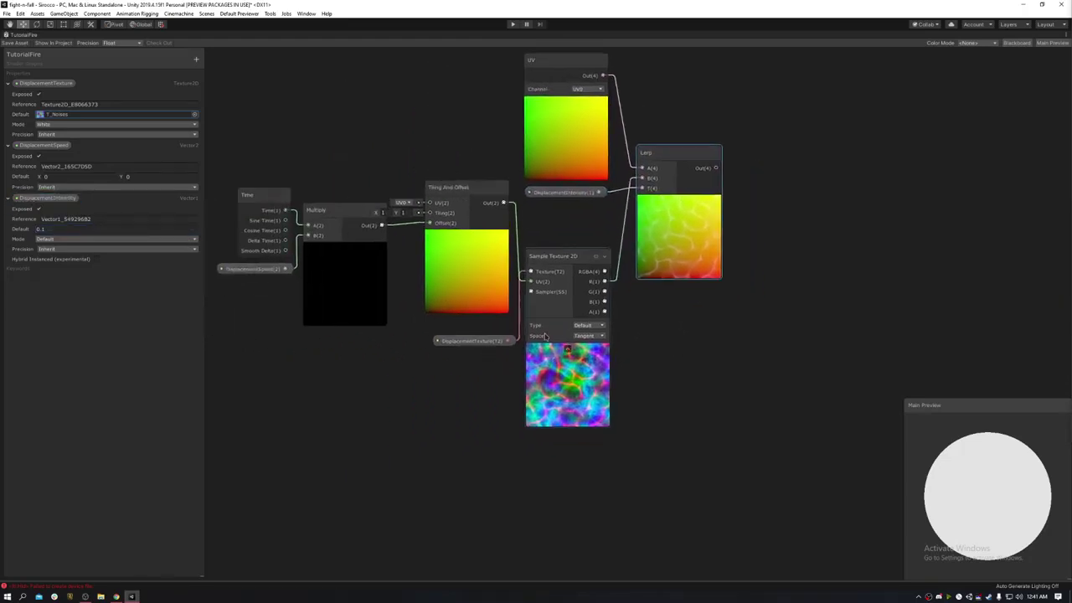
Create a Texture2D property named Flare Pellet and assign T_FirePellets as its default texture
middle_click_drag(647, 312, 590, 354)
middle_click_drag(592, 205, 550, 324)
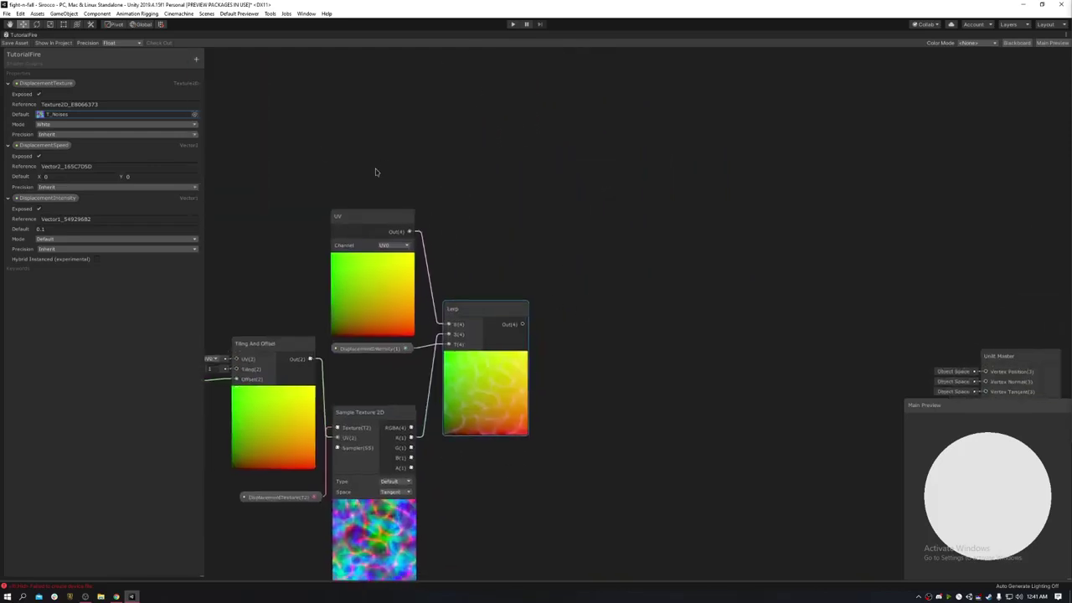
left_click(195, 58)
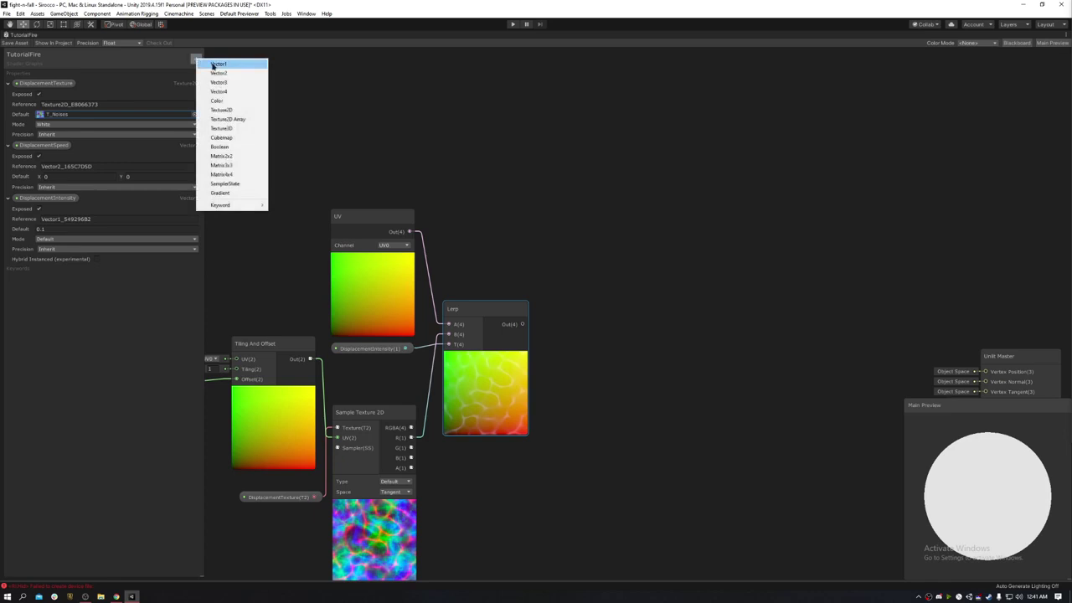
left_click(234, 109)
type("FireTexture")
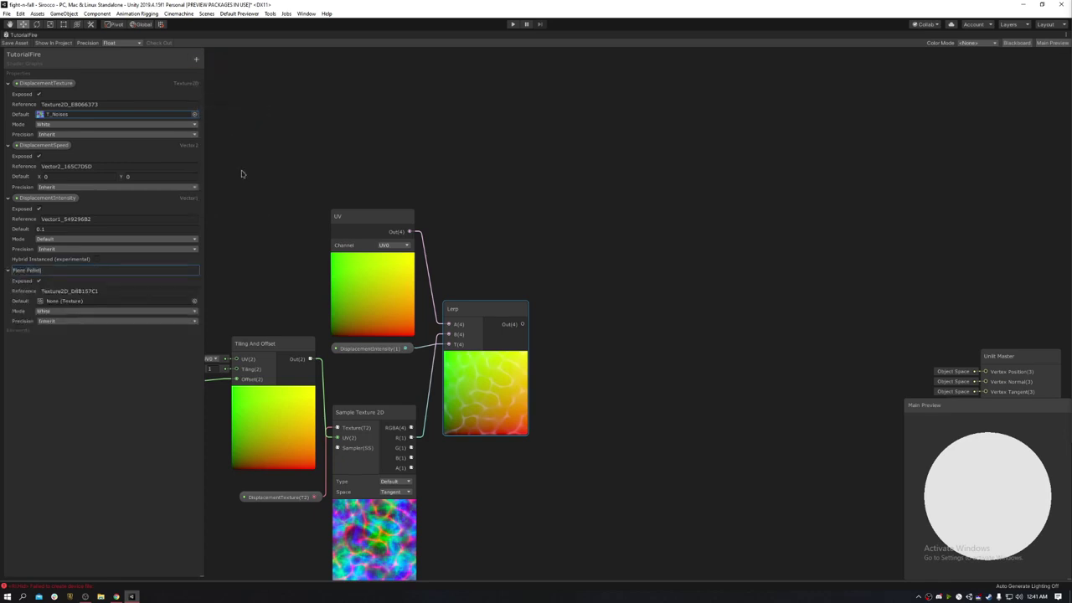
key("Return")
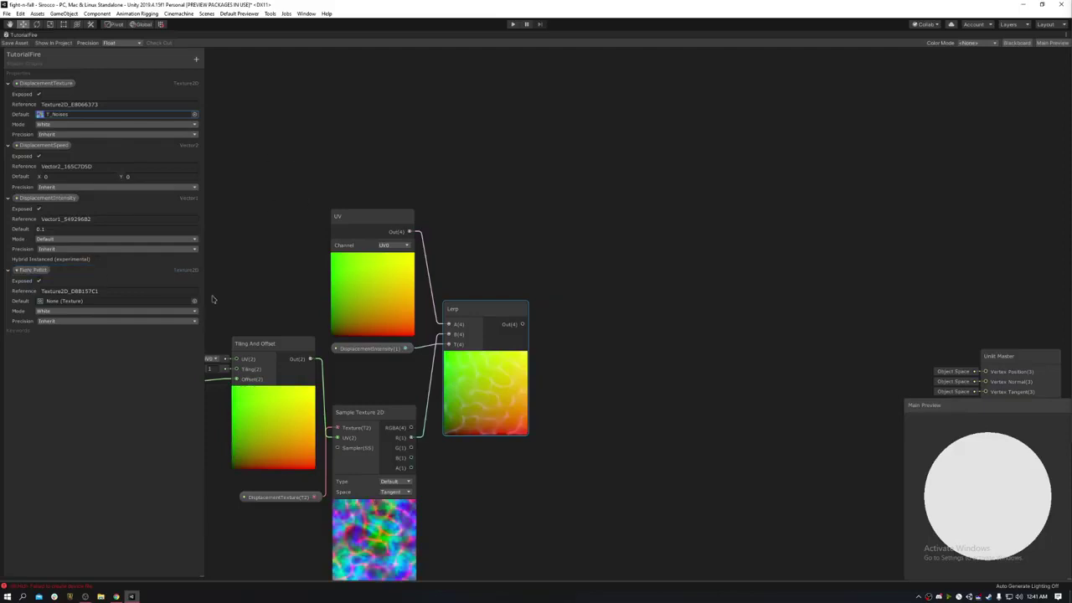
left_click(194, 301)
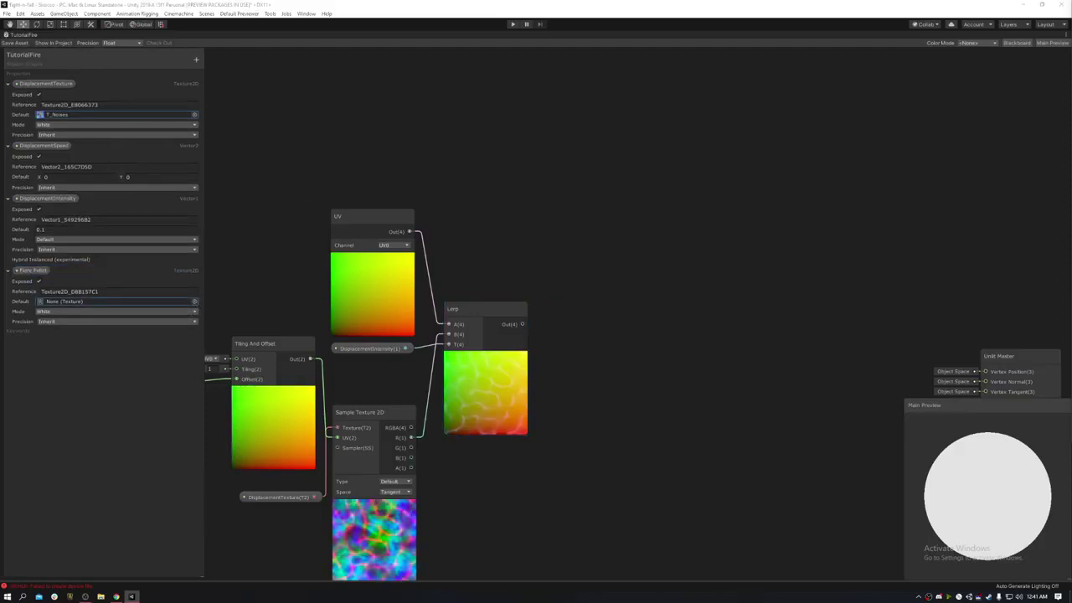
key("Return")
Add the Flare Pellet property above the Lerp node and feed it into a new Sample Texture 2D node
left_click_drag(25, 277, 569, 202)
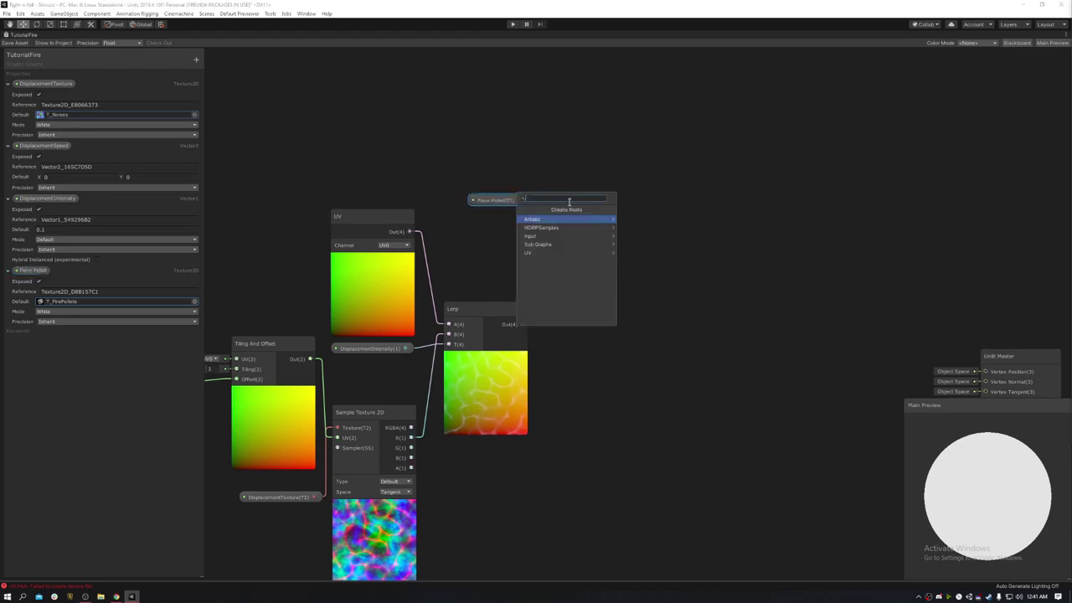
type("sam")
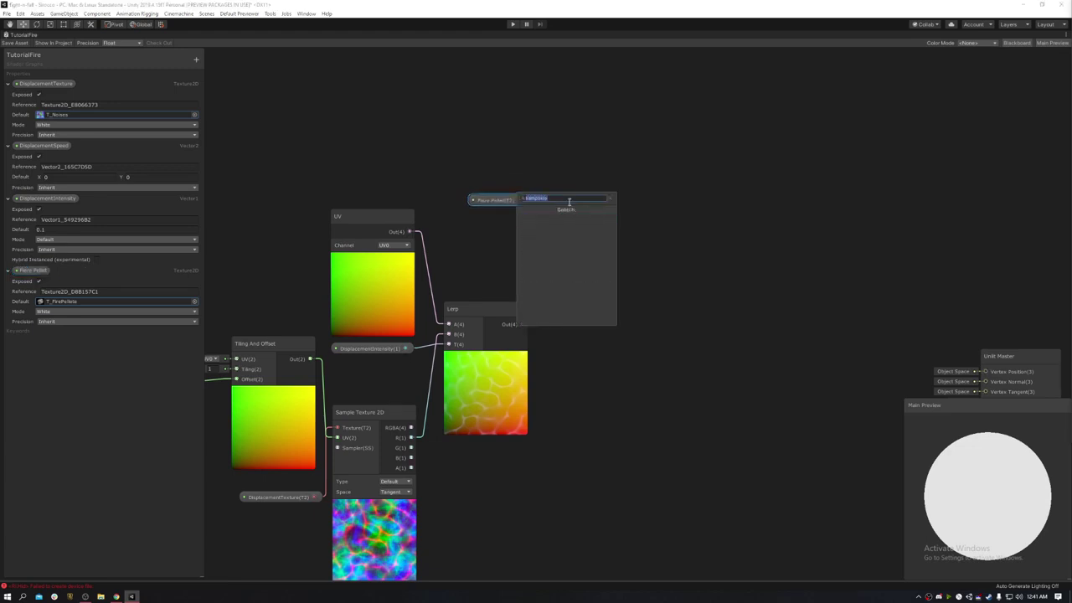
type("ple")
key("Down")
key("Down")
key("Down")
key("Down")
key("Down")
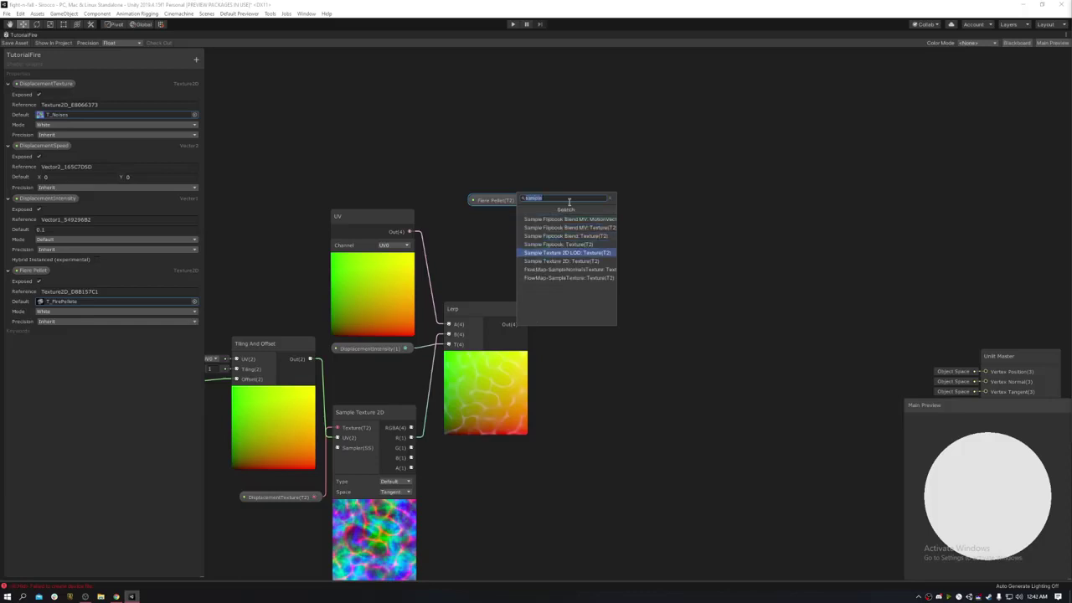
key("Return")
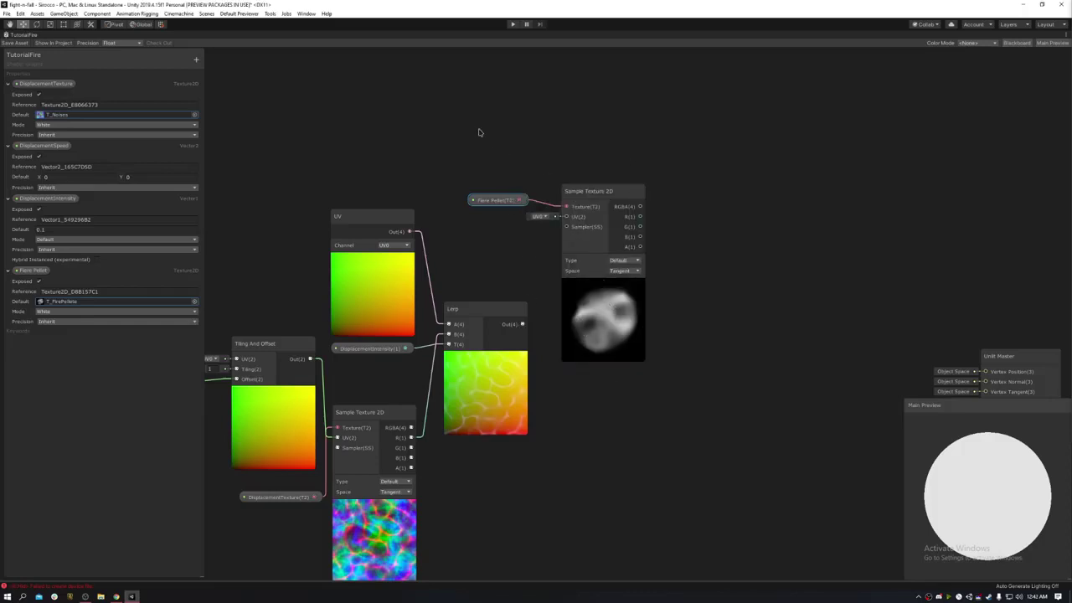
left_click(578, 310)
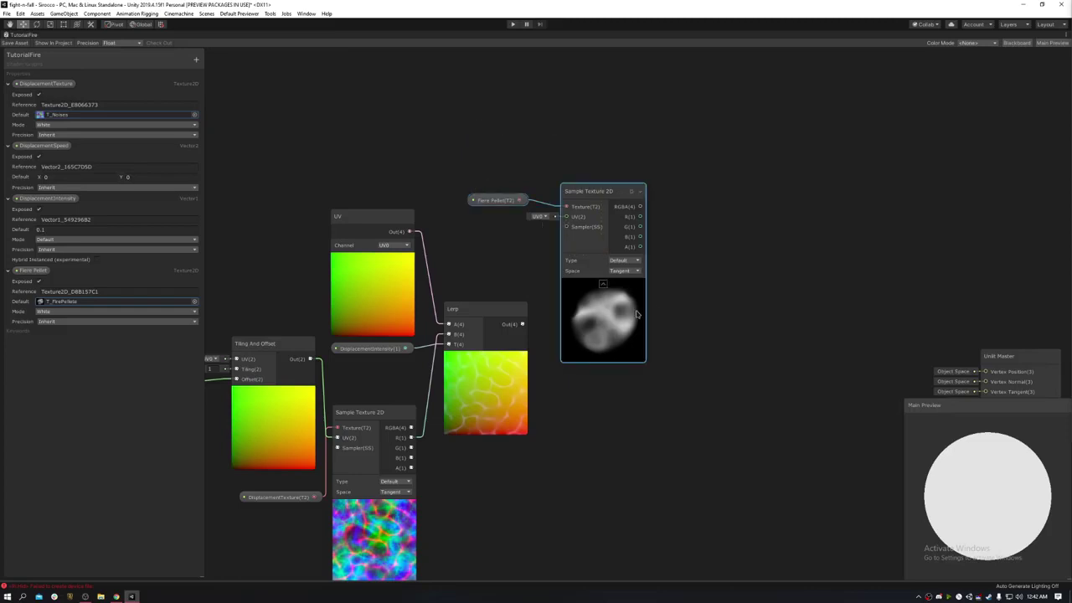
left_click(779, 322)
Connect the Lerp output to the UV input of the Flare Pellet Sample Texture 2D node
middle_click_drag(793, 238, 644, 212)
middle_click_drag(489, 307, 606, 257)
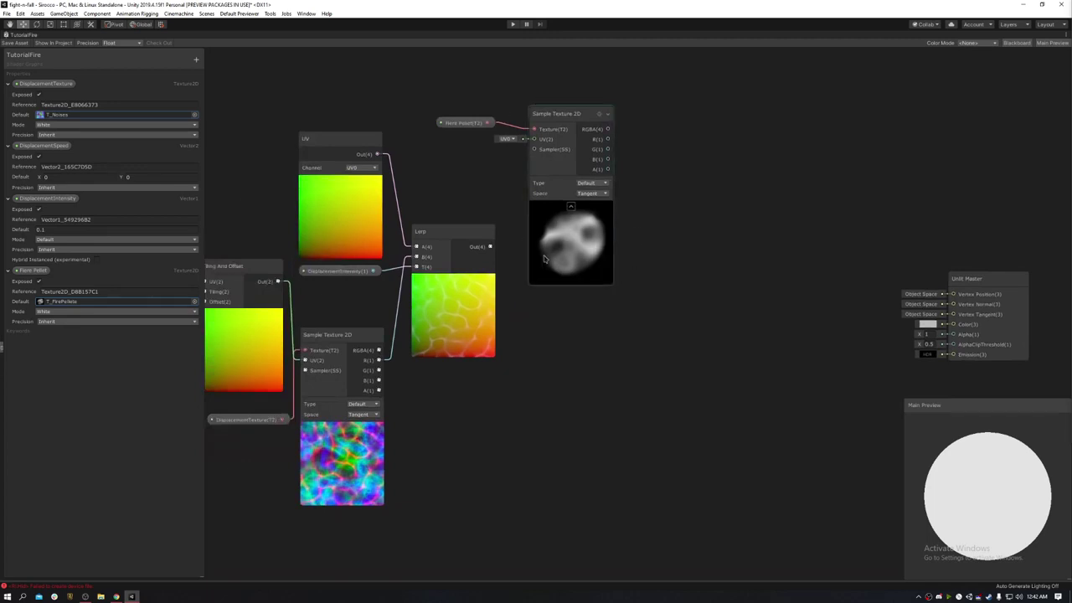
middle_click_drag(498, 210, 511, 291)
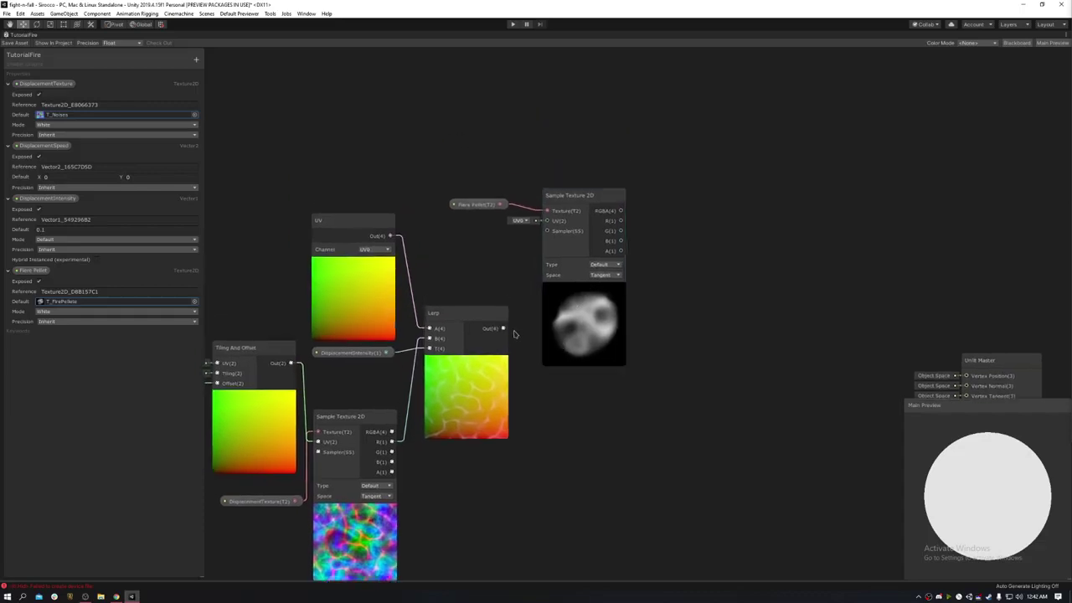
left_click_drag(544, 244, 547, 221)
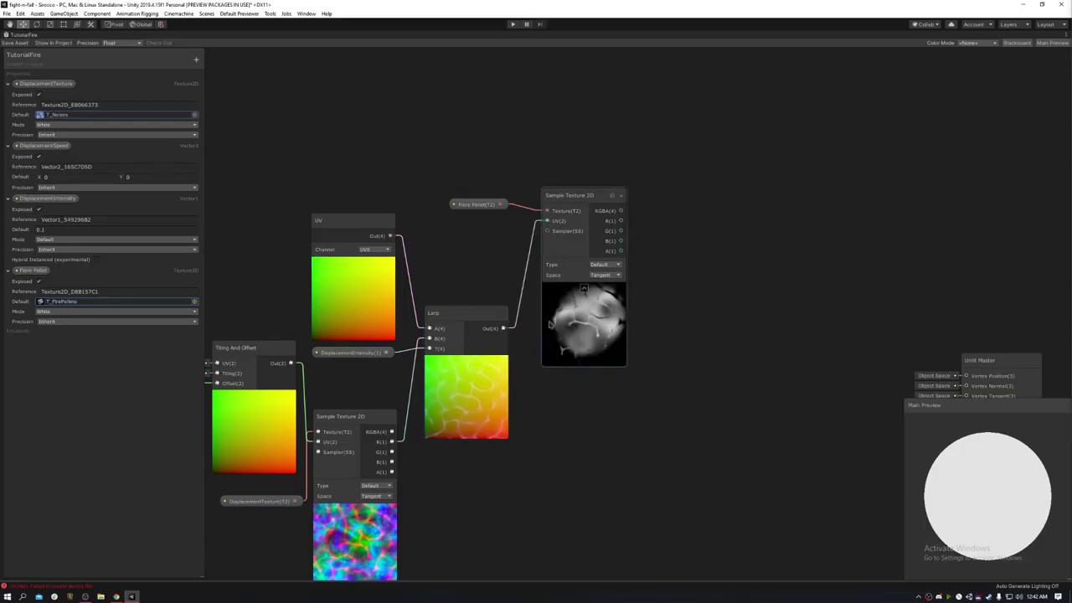
Feed the displacement Sample Texture 2D's B channel into Lerp input B instead of R, and collapse that texture node's preview
middle_click_drag(546, 327, 582, 309)
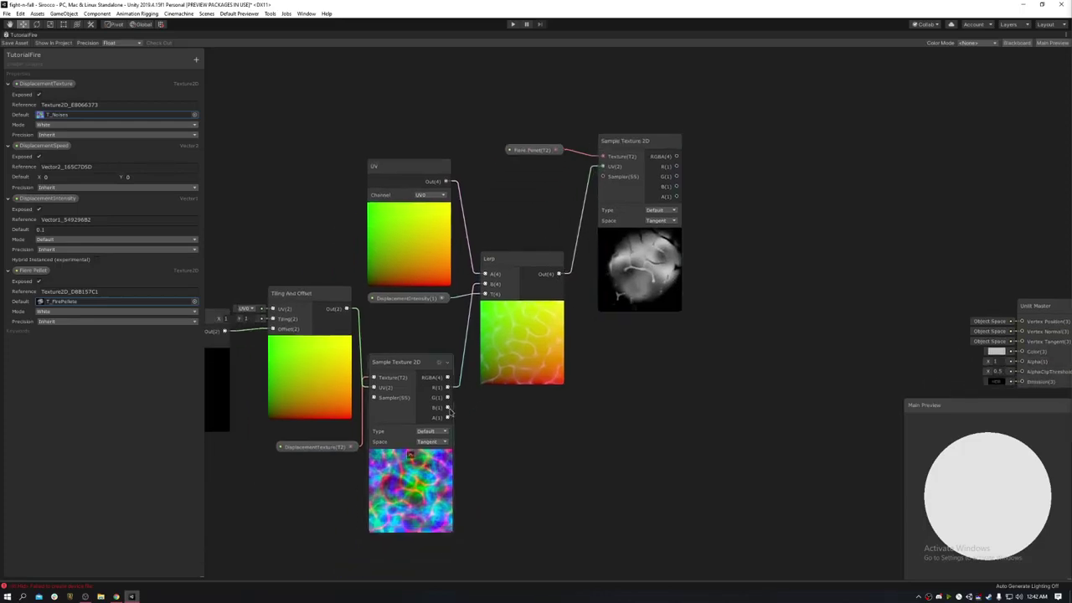
left_click_drag(449, 407, 486, 284)
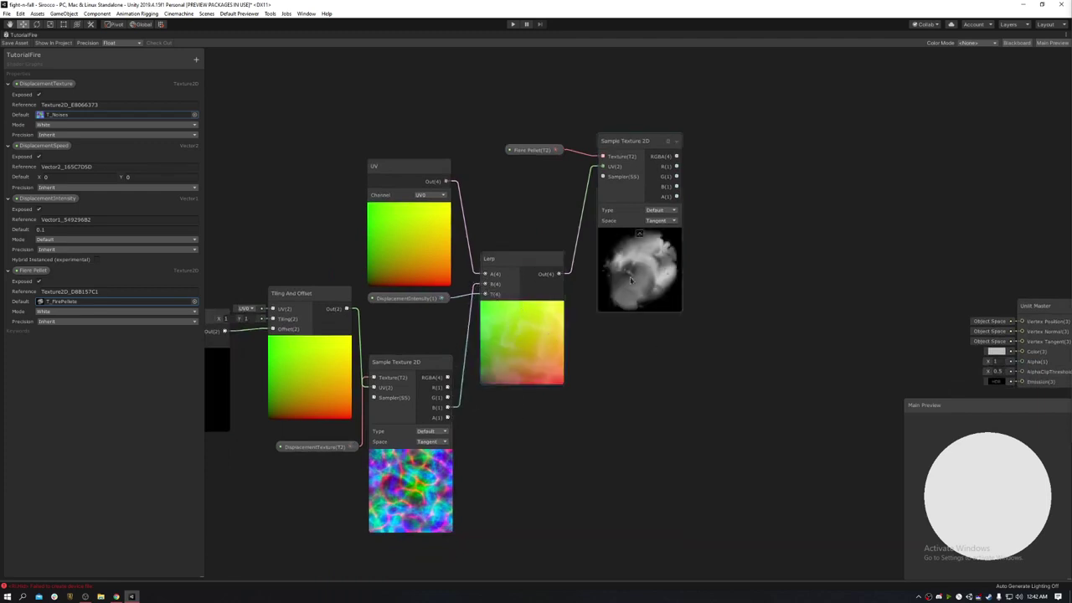
left_click(410, 456)
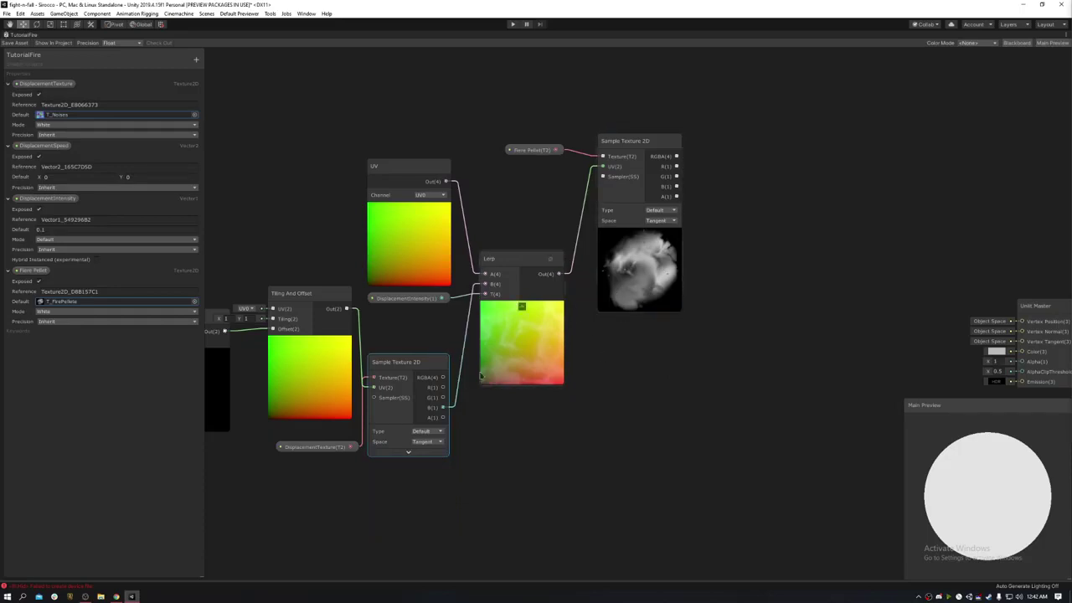
left_click(407, 453)
left_click(410, 457)
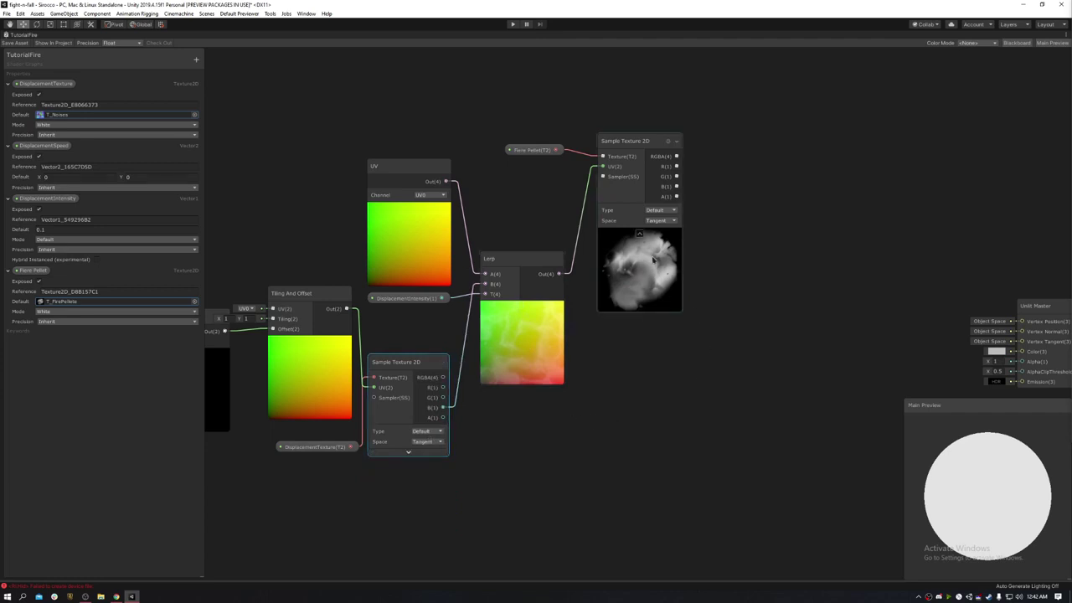
Set the DisplacementIntensity default to 0.5 and collapse the Lerp node's preview
left_click(403, 300)
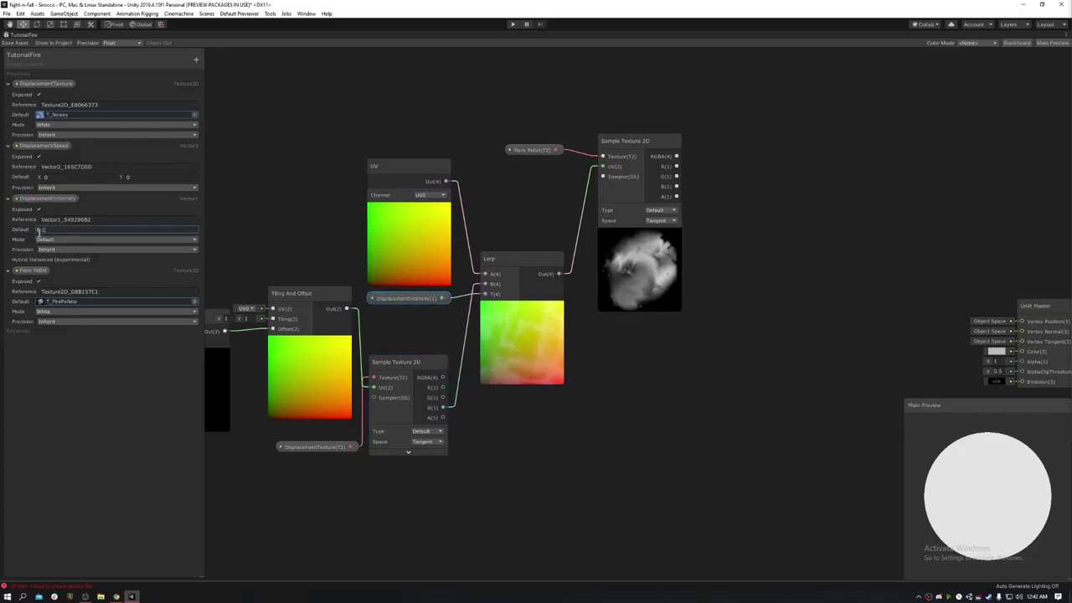
key("BackSpace")
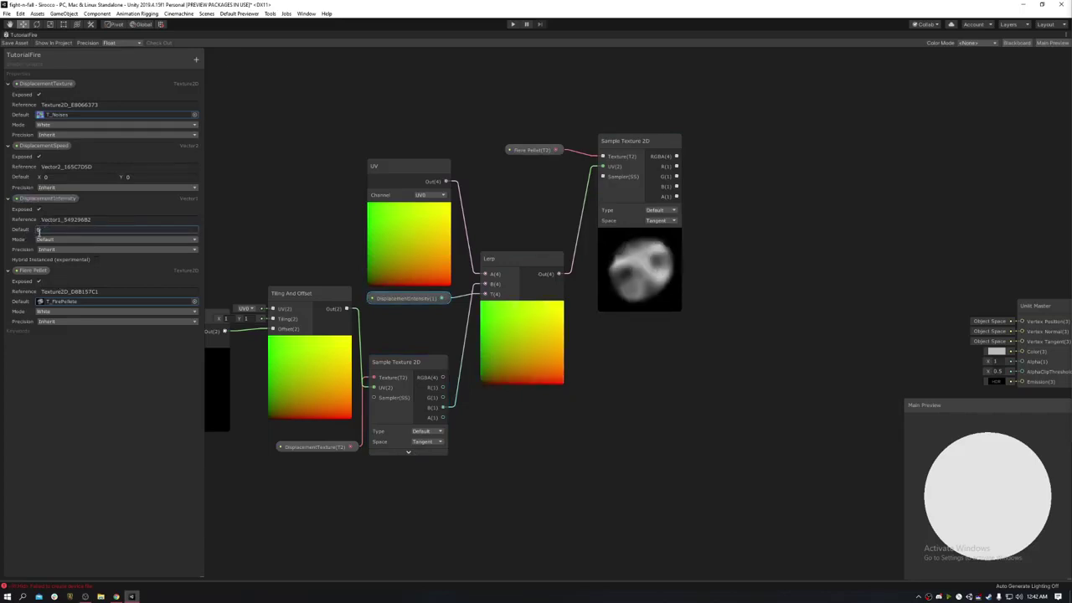
type("5")
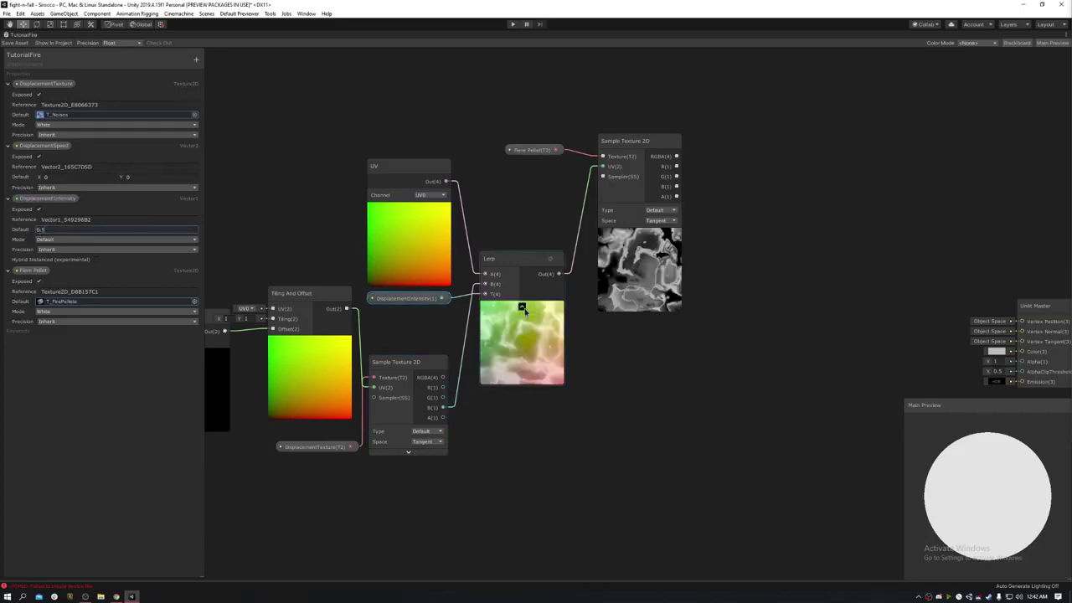
left_click(522, 308)
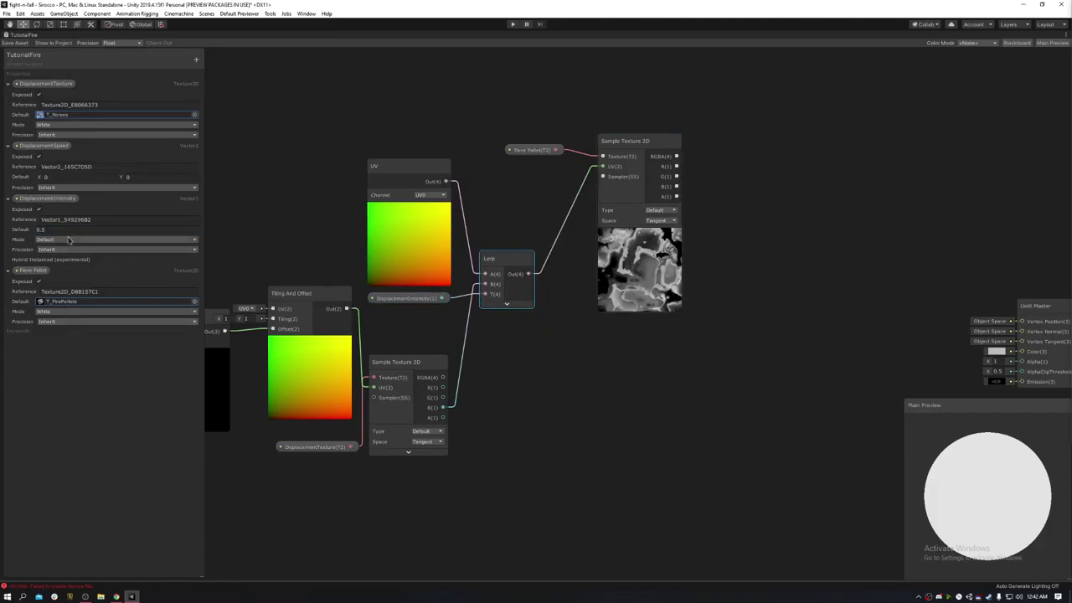
Set the DisplacementIntensity default to 0.1 and the DisplacementSpeed default X to 0.2
key("BackSpace")
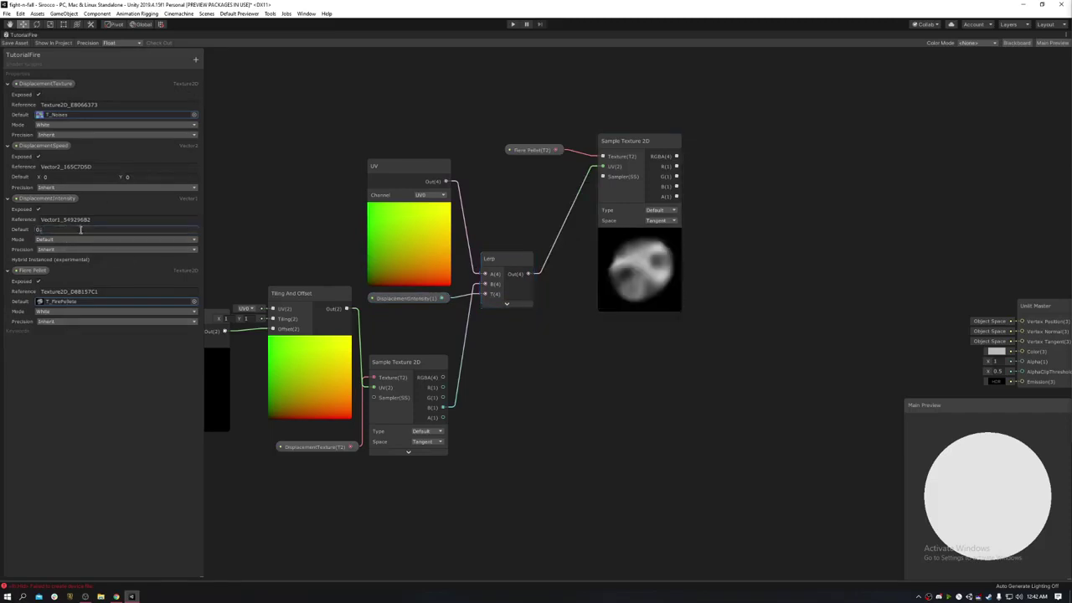
type("11")
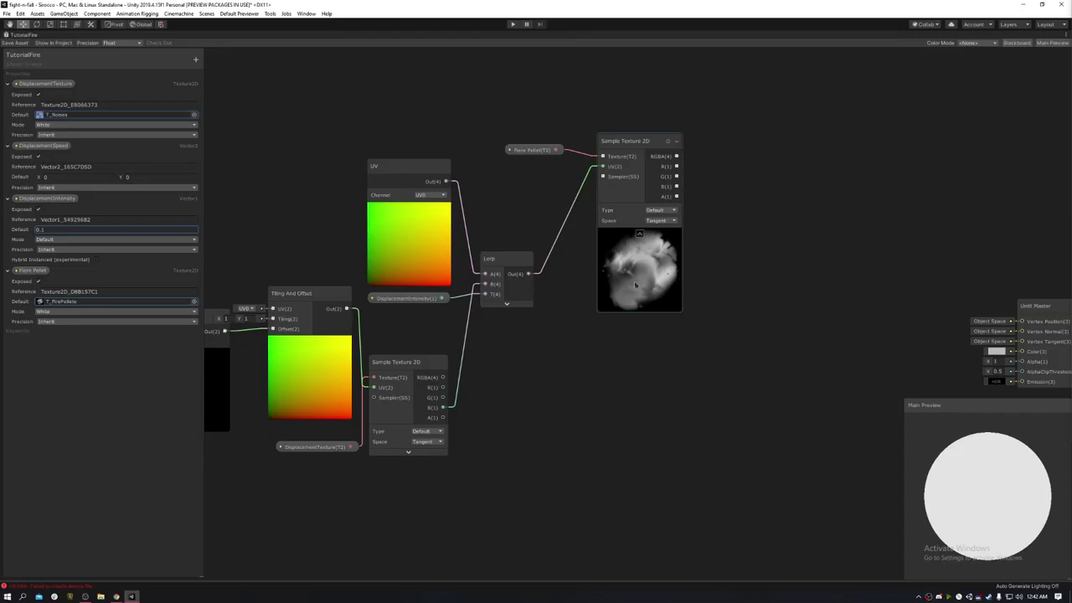
middle_click_drag(476, 393, 833, 342)
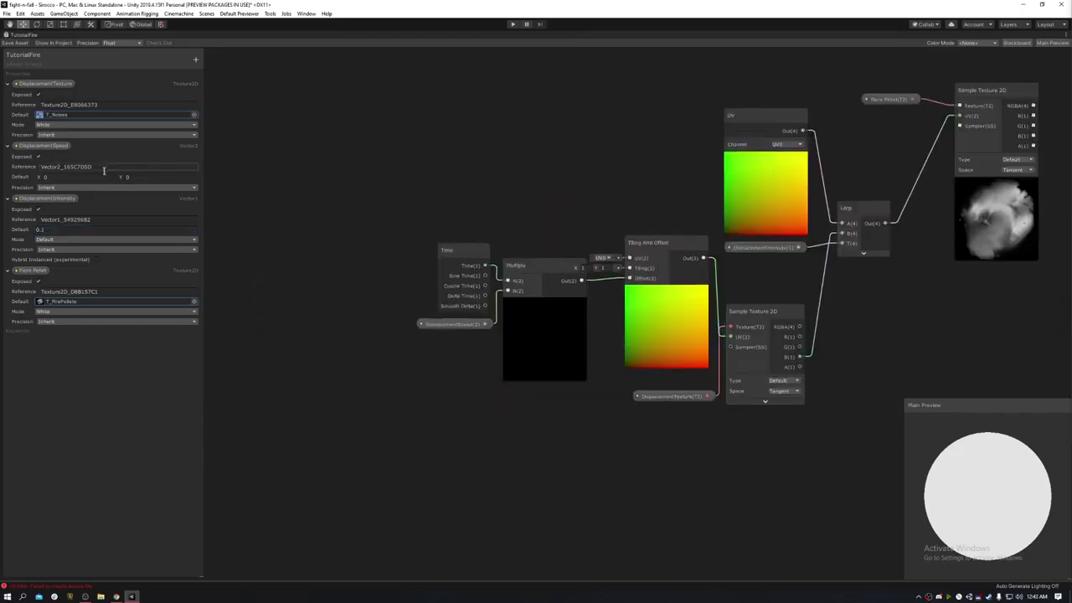
type("0.2")
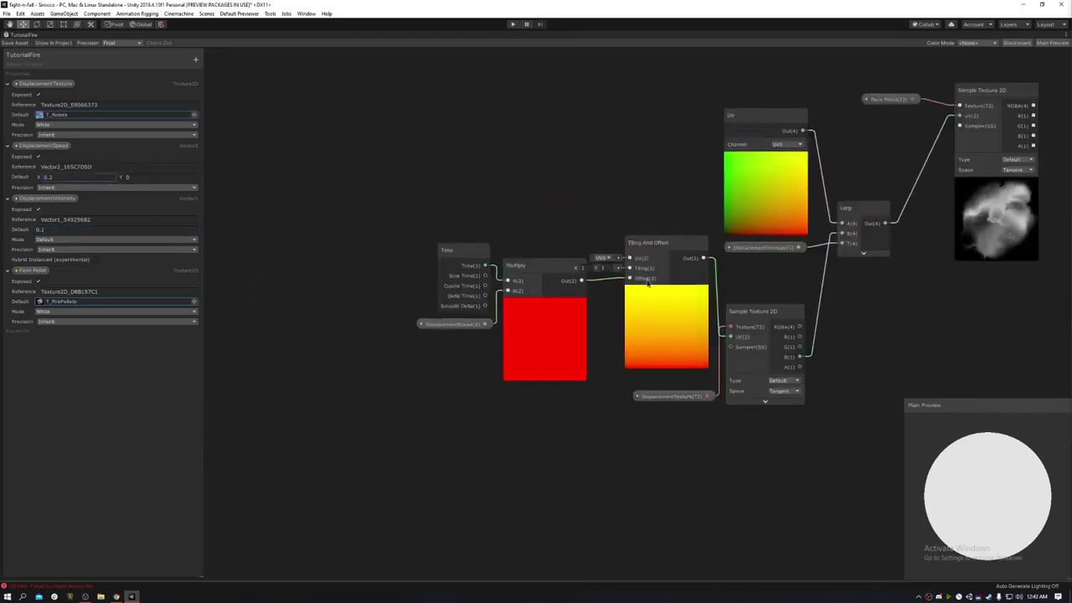
middle_click_drag(1029, 325, 863, 346)
middle_click_drag(919, 248, 719, 301)
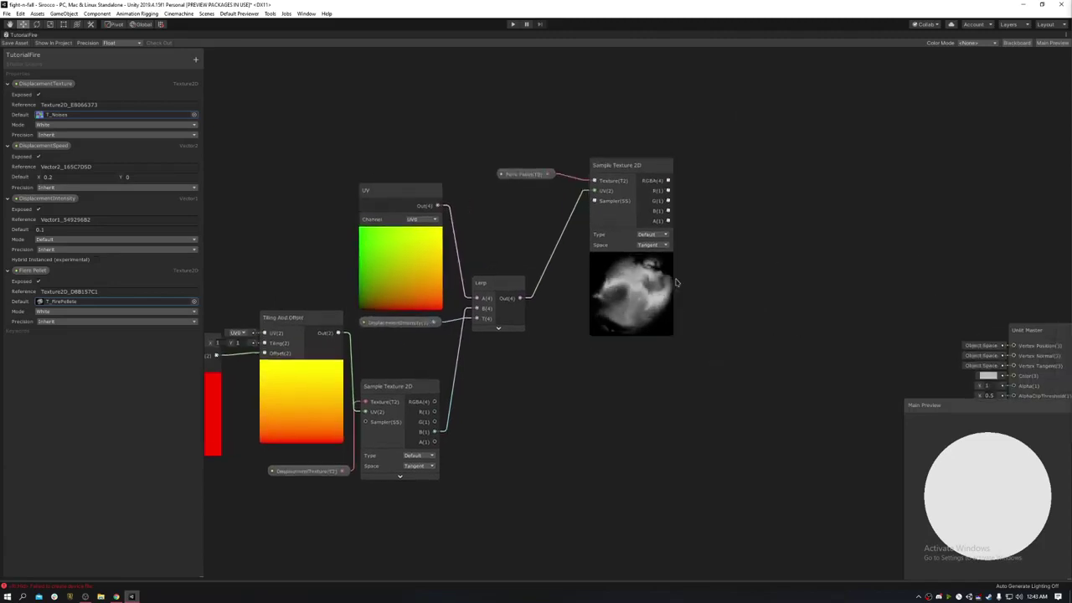
Set the DisplacementSpeed default Y to 0.1, and change it to -0.1
left_click(159, 177)
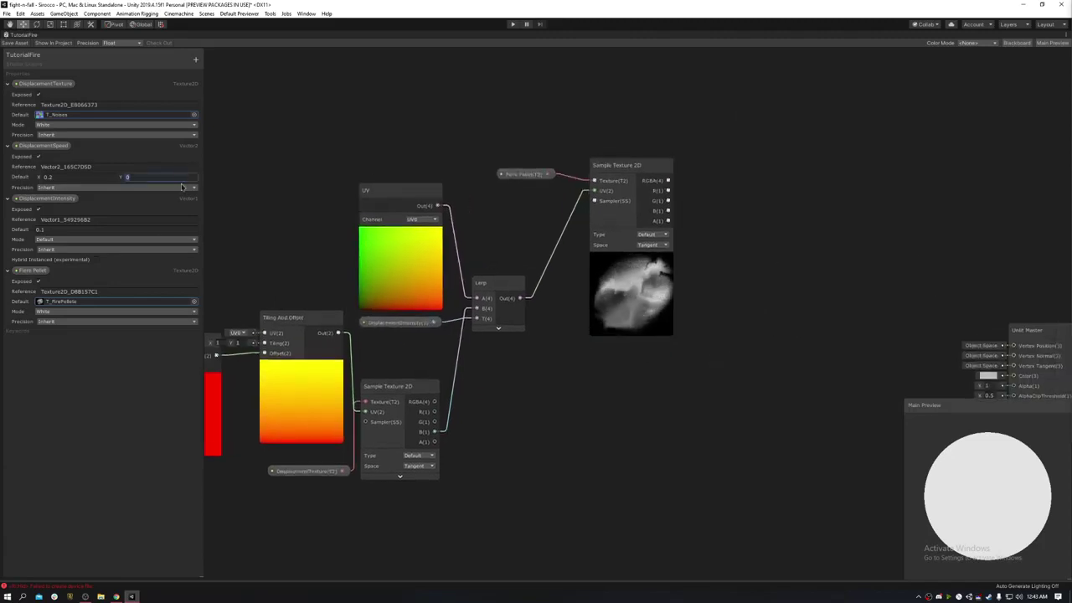
type("0.1")
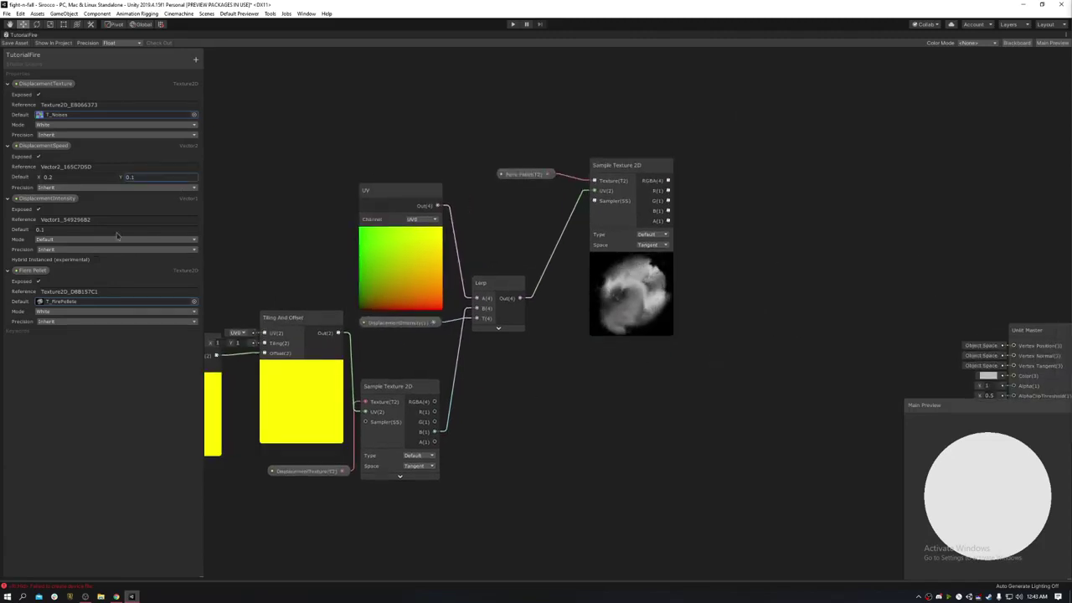
left_click(159, 177)
type("-0.1")
key("Return")
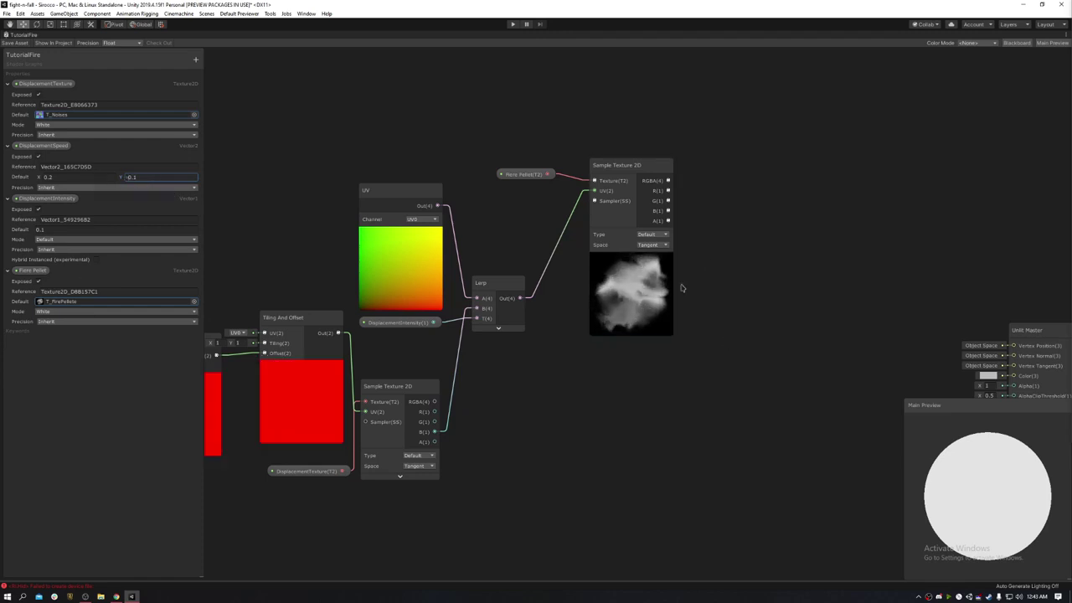
Examine the animated distortion in the Flare Pellet texture preview and the displacement nodes that drive it
middle_click_drag(752, 352, 664, 355)
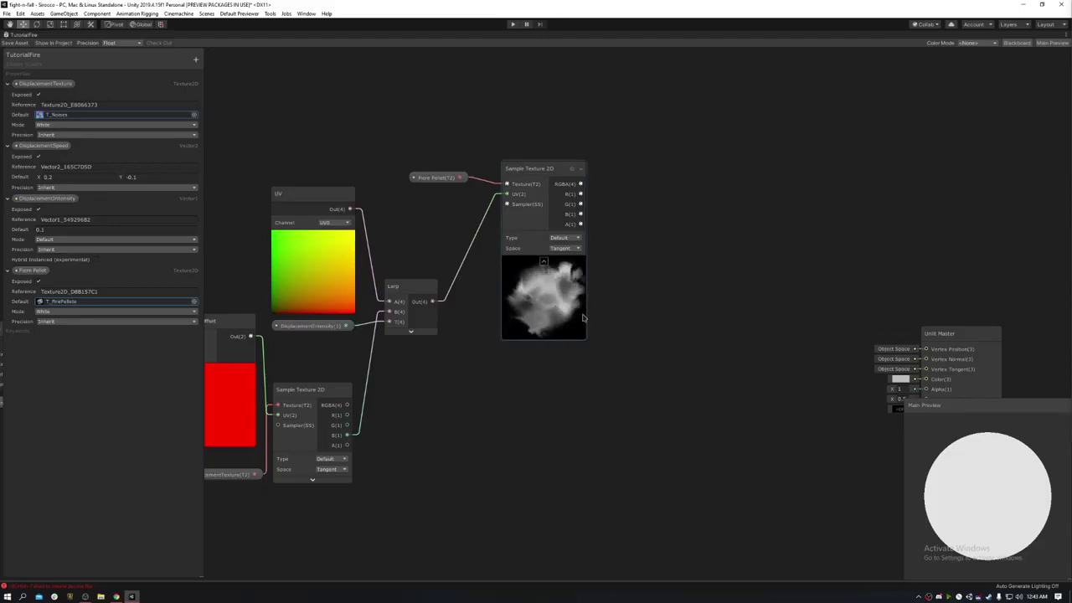
middle_click_drag(685, 372, 600, 357)
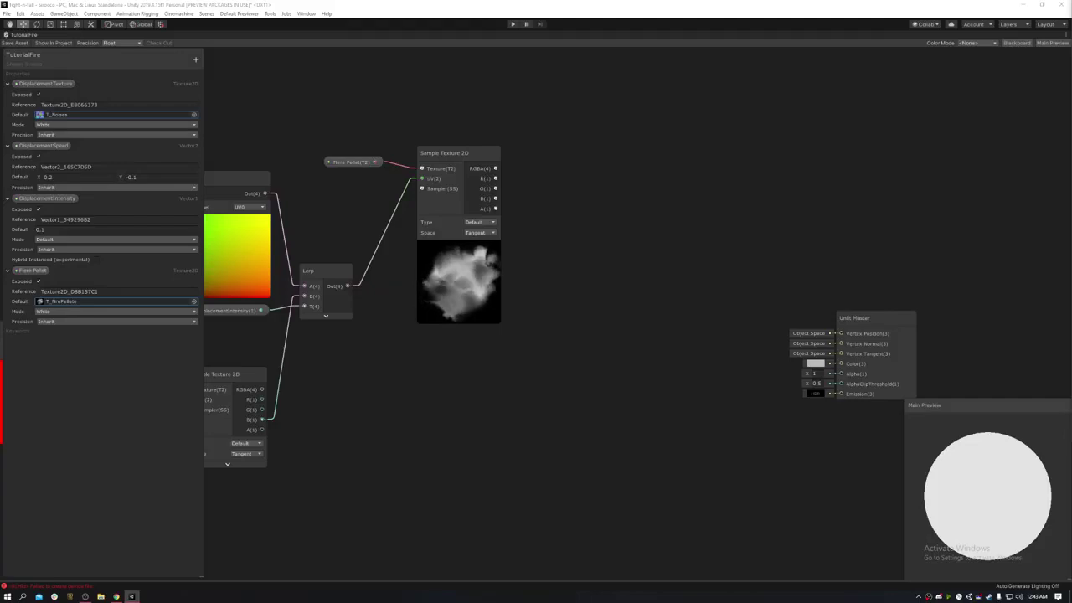
middle_click_drag(571, 355, 621, 326)
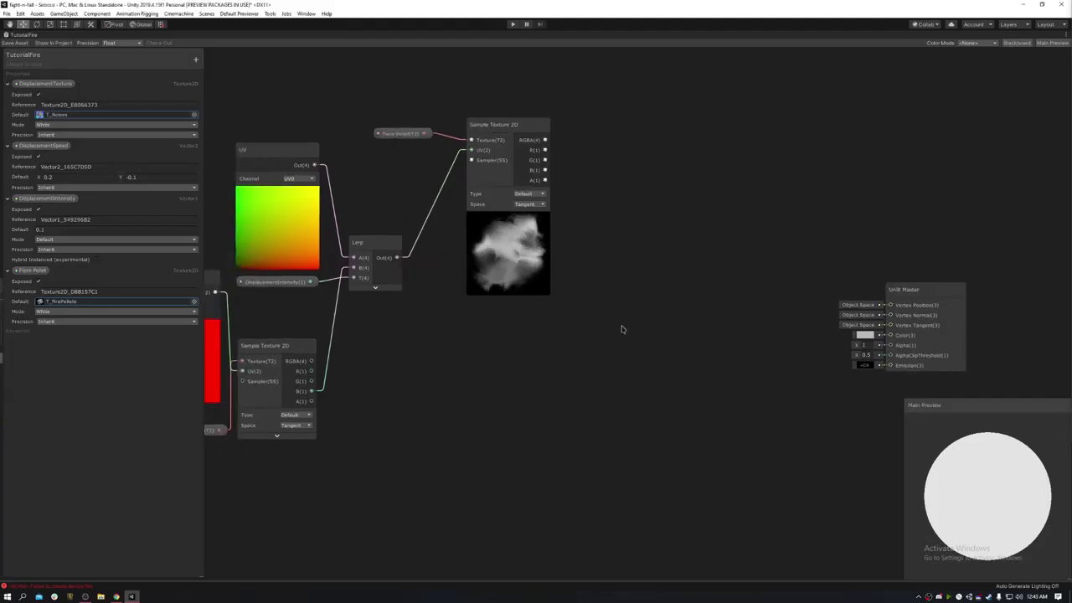
middle_click_drag(262, 391, 448, 365)
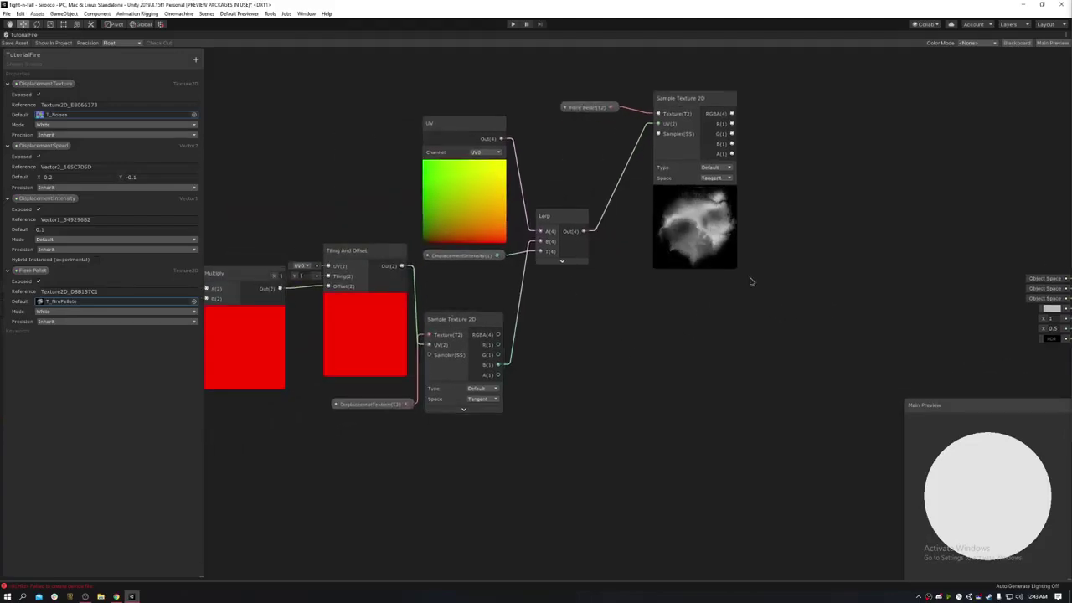
middle_click_drag(751, 280, 608, 352)
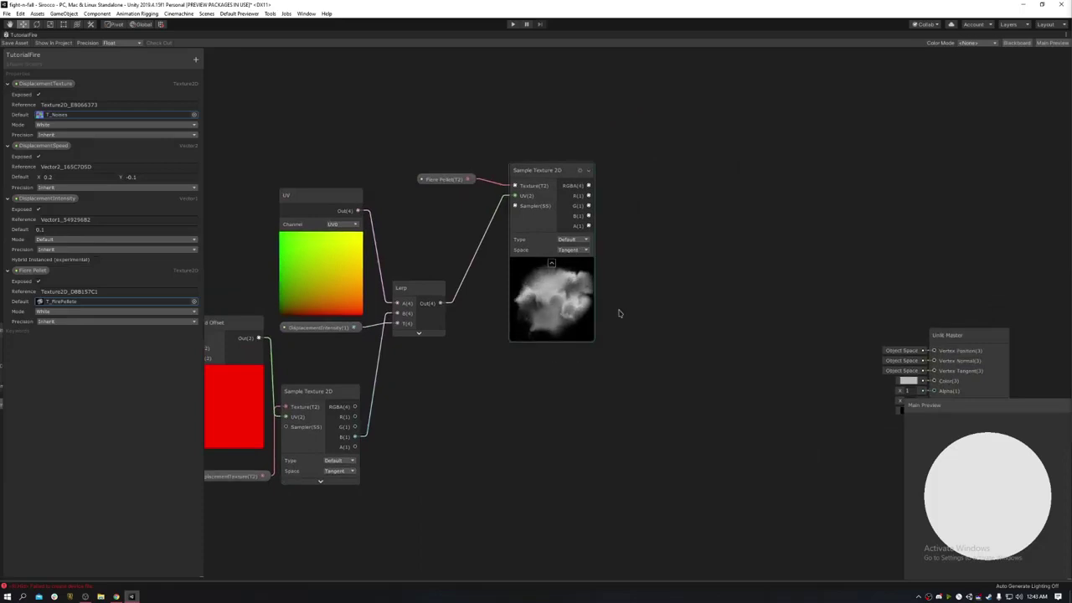
middle_click_drag(659, 258, 554, 327)
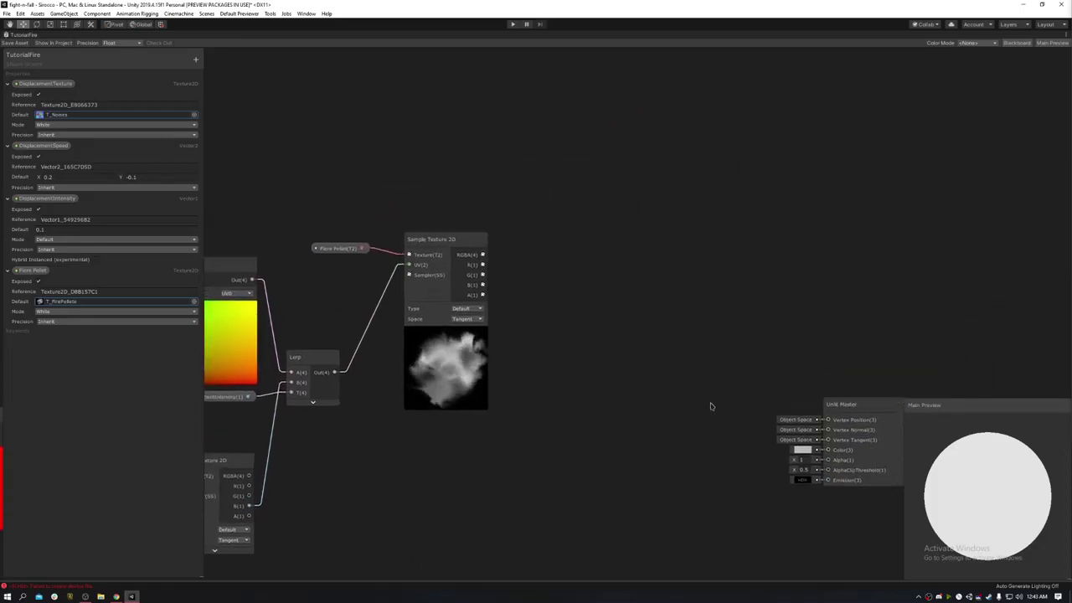
middle_click_drag(641, 330, 798, 237)
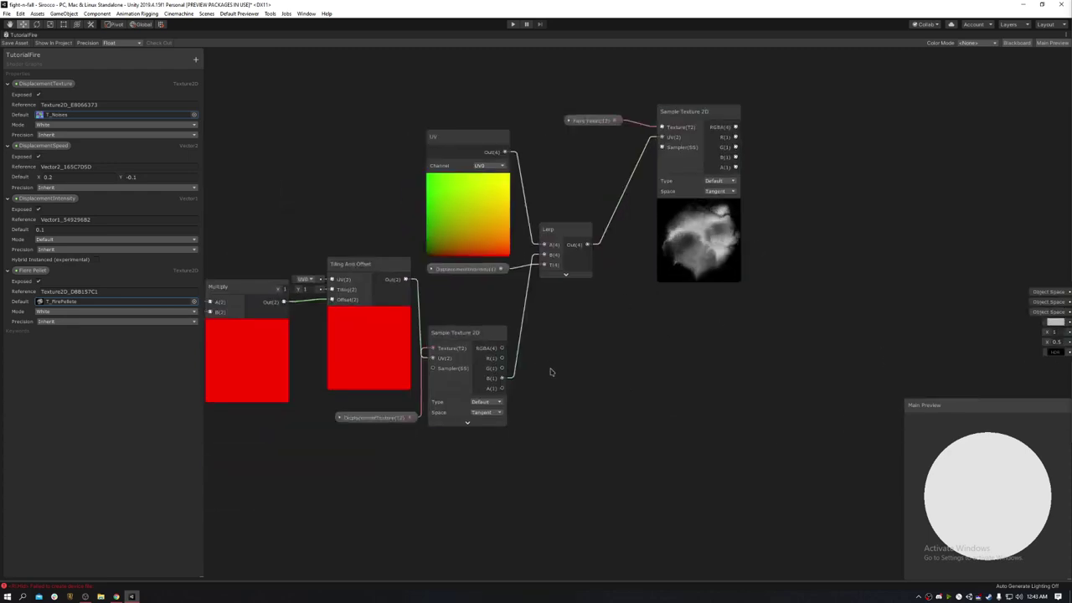
middle_click_drag(295, 379, 323, 319)
middle_click_drag(751, 248, 600, 283)
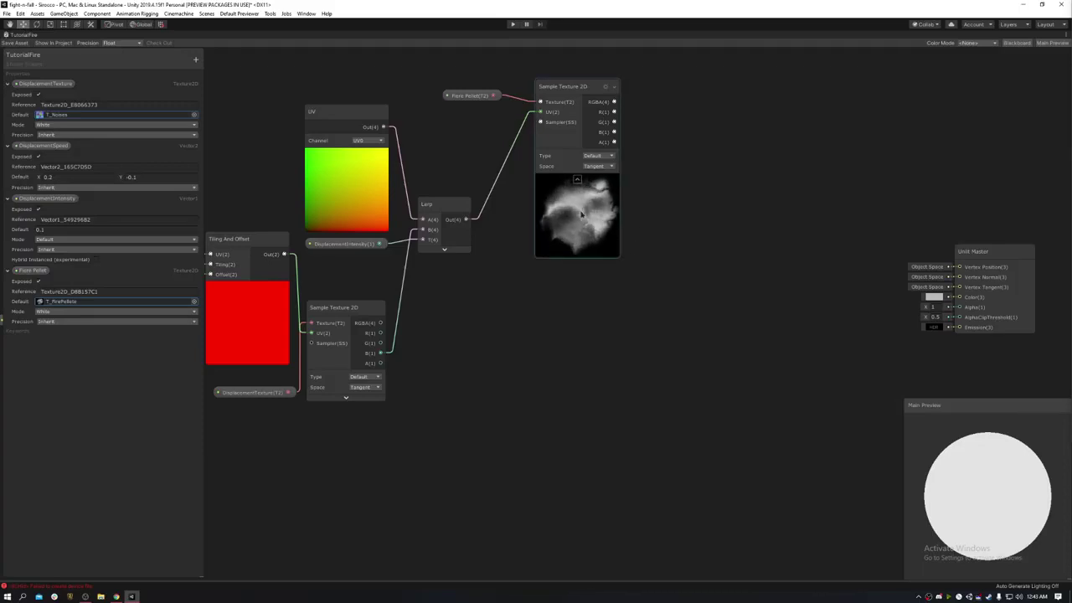
Create a Vector1 property named Erosion and place it in the graph below the displacement Sample Texture 2D node
middle_click_drag(536, 358, 543, 274)
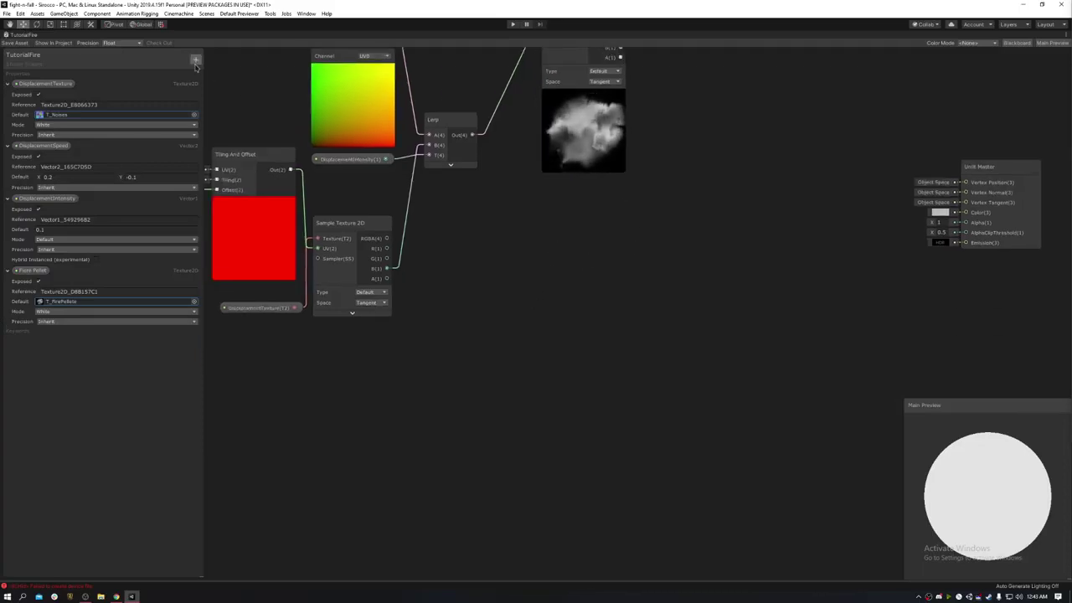
left_click(195, 60)
left_click(224, 74)
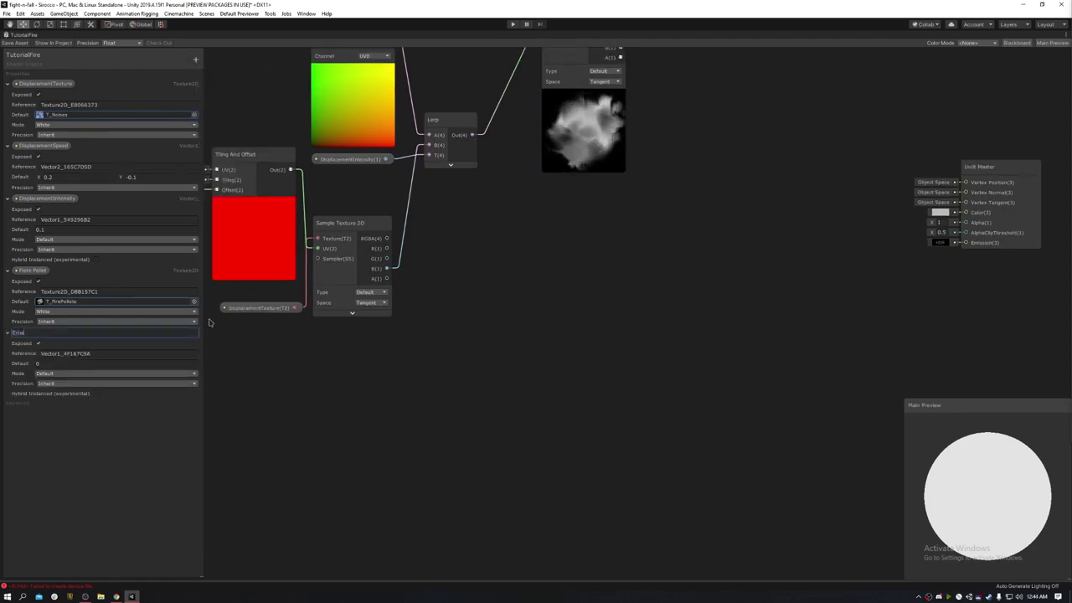
key("Return")
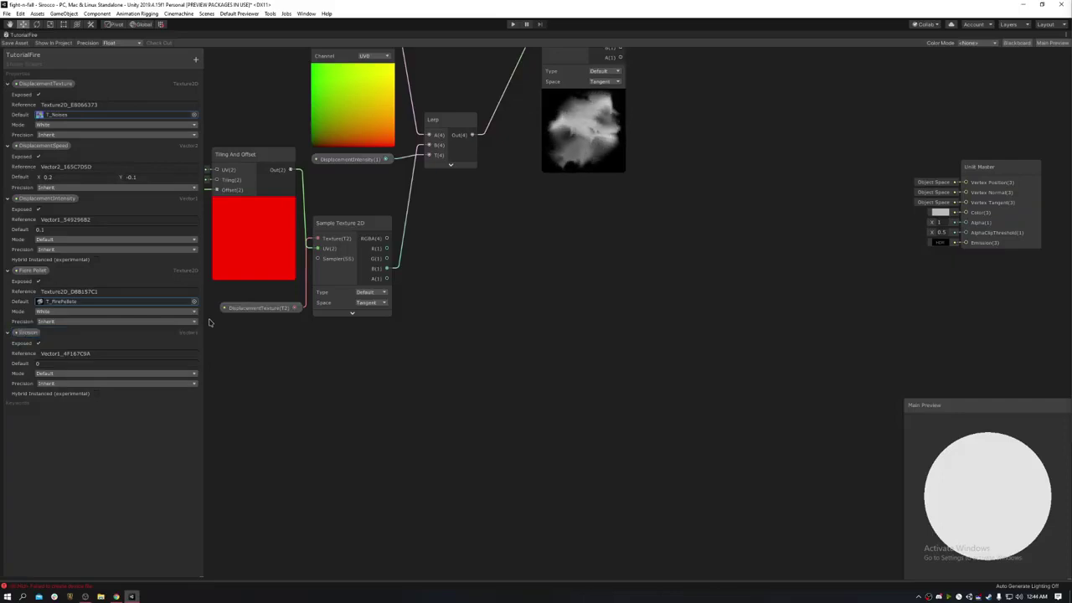
left_click_drag(29, 332, 417, 402)
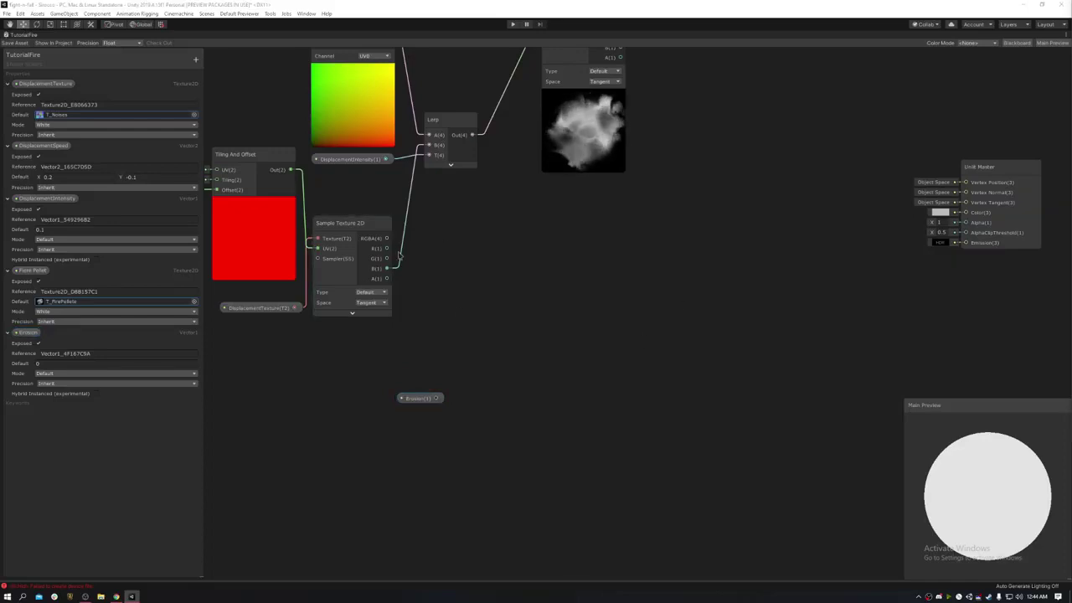
Create a Power node fed by the displacement Sample Texture 2D's G channel, with Erosion connected to its B input
left_click_drag(389, 262, 492, 333)
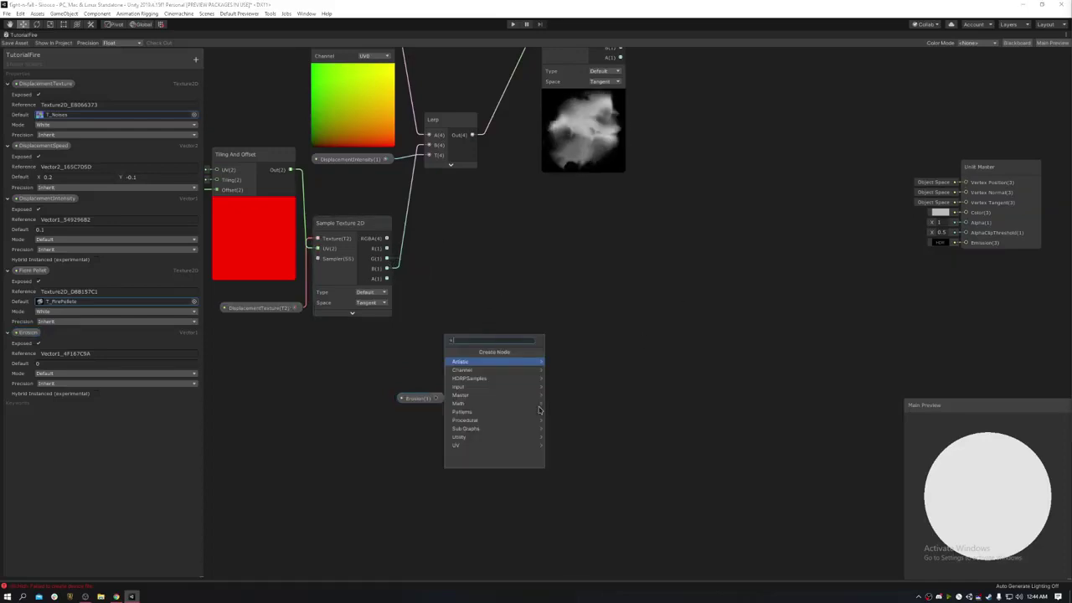
type("power")
key("Return")
left_click_drag(511, 336, 489, 370)
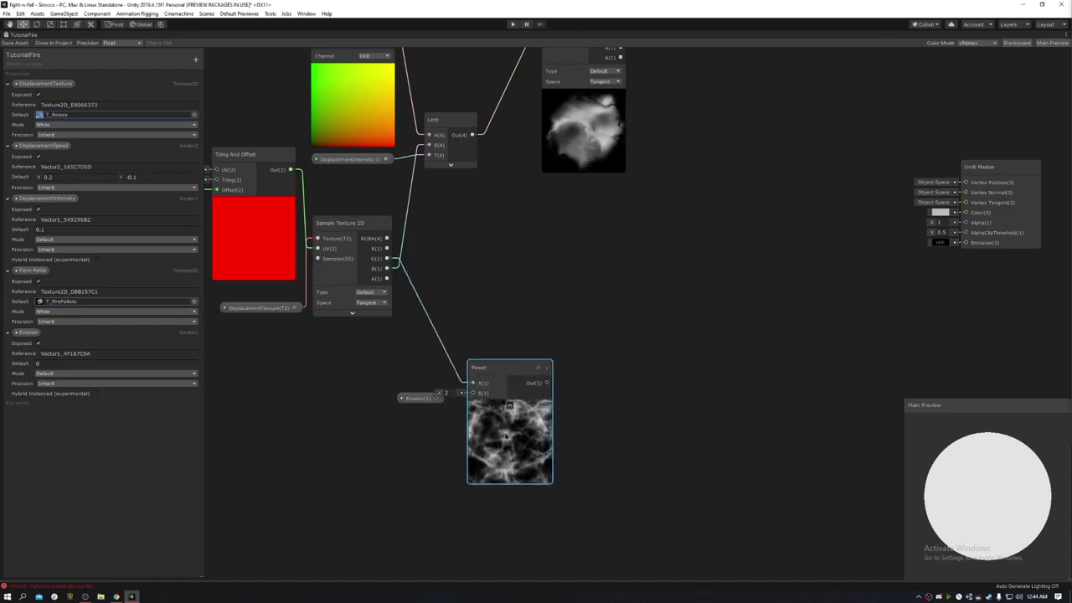
left_click_drag(407, 402, 473, 392)
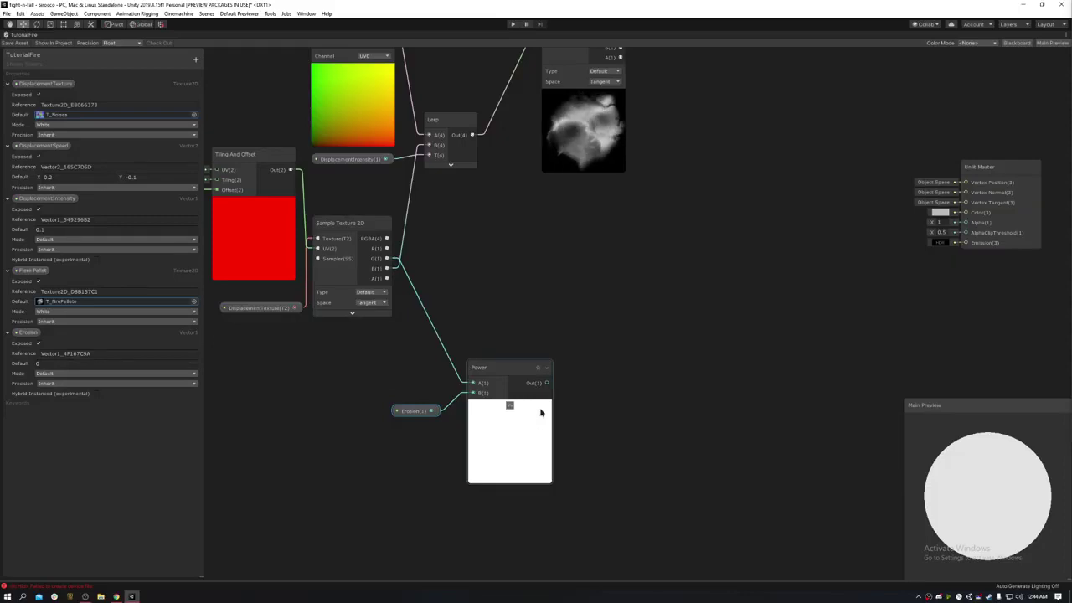
Set the Erosion property's default to 1
middle_click_drag(661, 353, 639, 366)
middle_click_drag(562, 450, 636, 366)
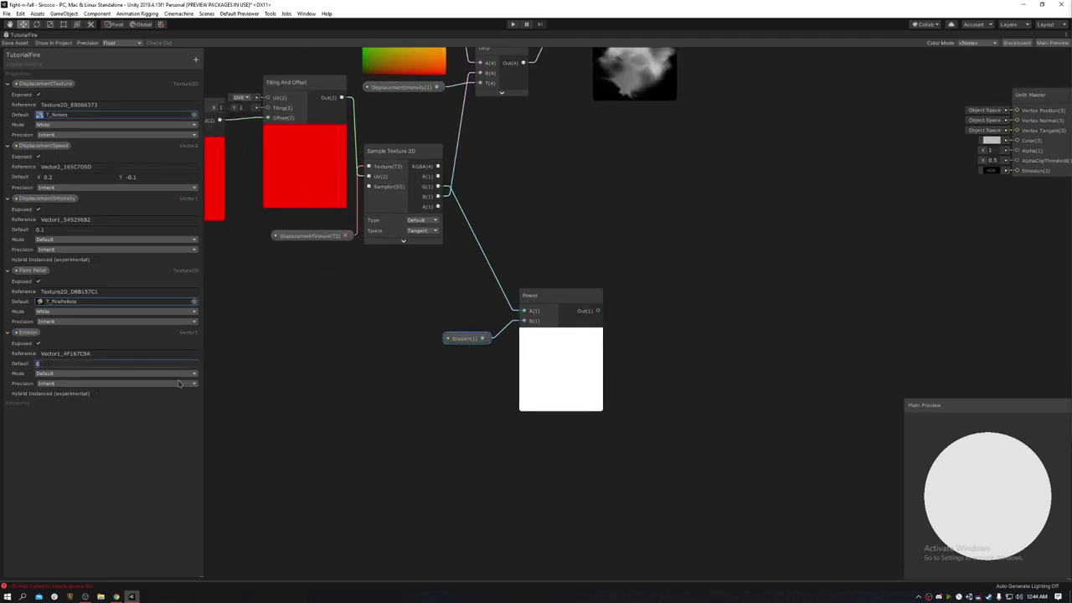
type("1")
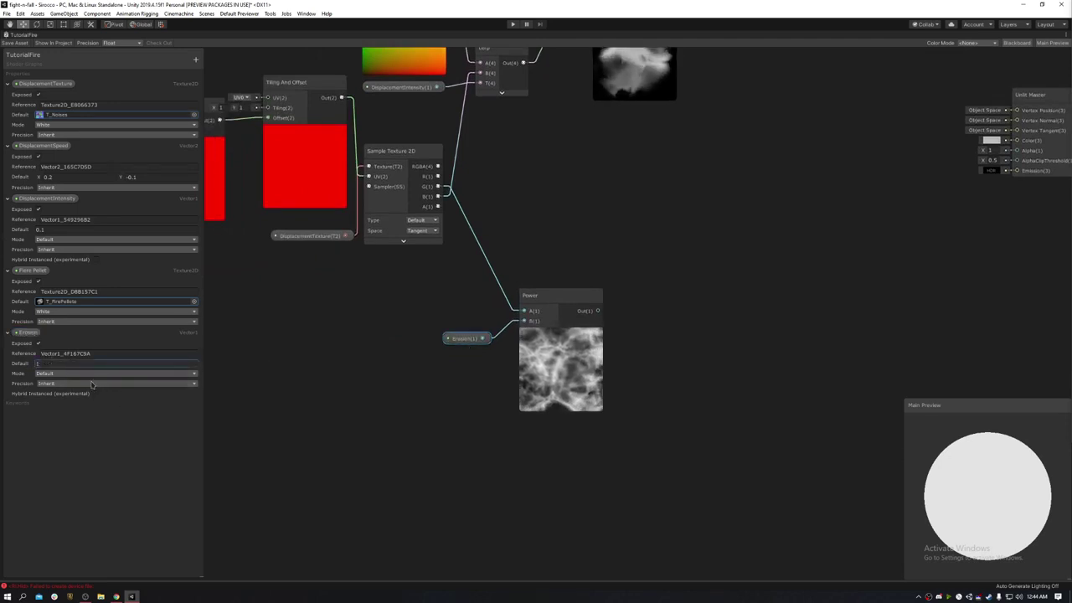
Try Erosion default values of 2, 3, 4 and 5 on the Power node, and return the default to 1
double_click(95, 363)
type("2")
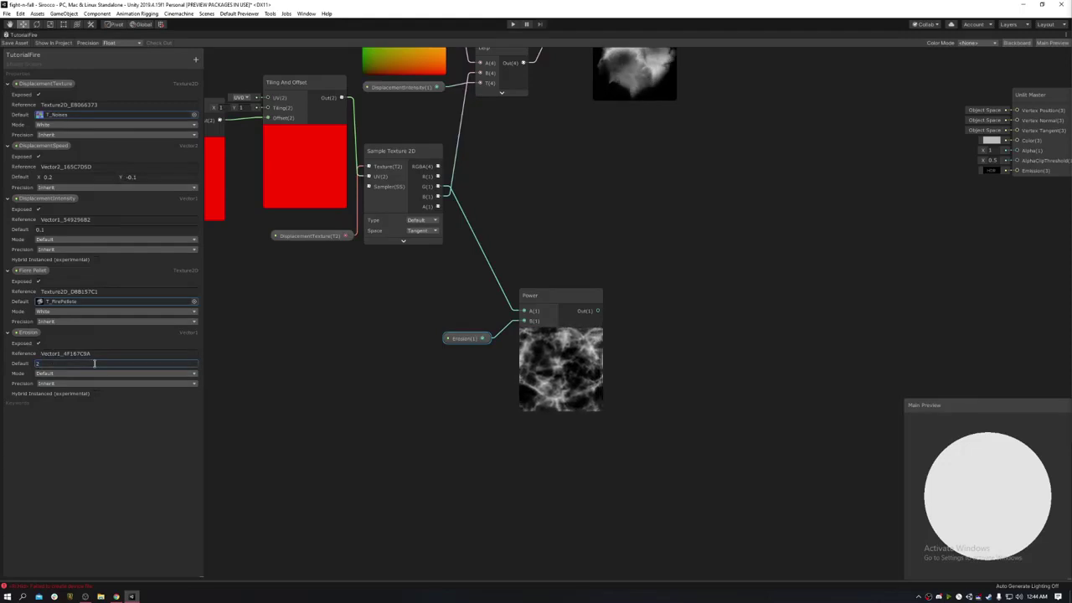
double_click(94, 363)
type("3")
double_click(93, 363)
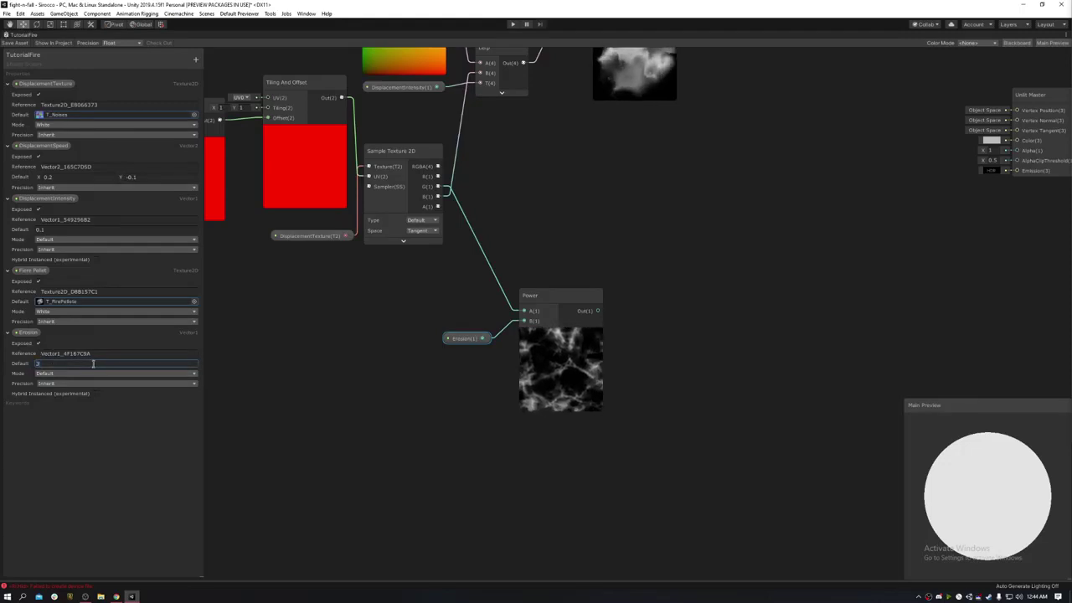
type("4")
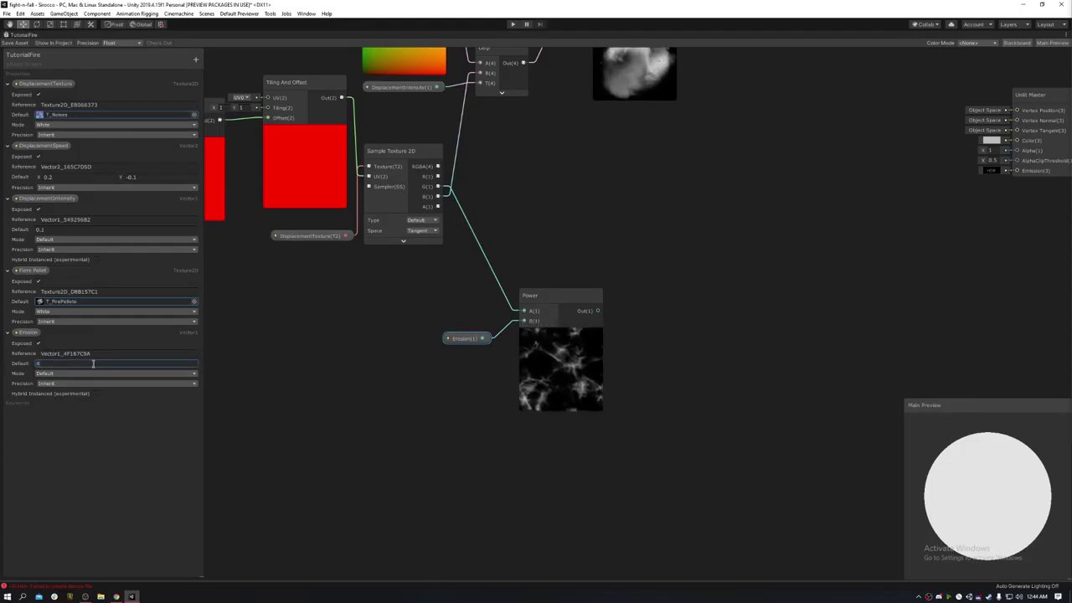
type("5")
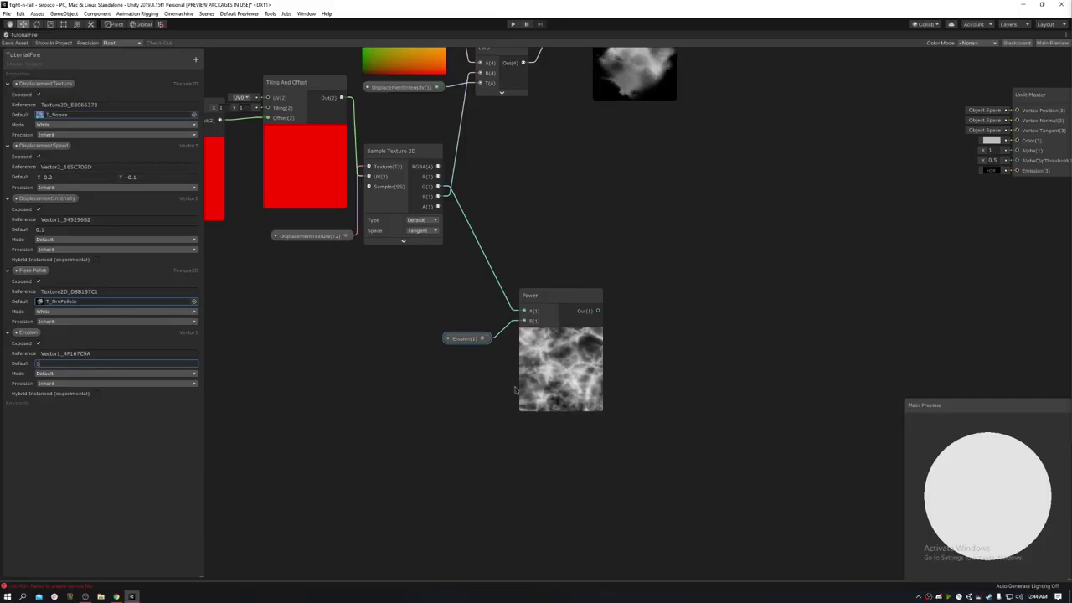
left_click(516, 451)
Multiply the displacement Sample Texture 2D's B channel by the Power output in a new Multiply node with its preview collapsed
middle_click_drag(706, 187, 675, 229)
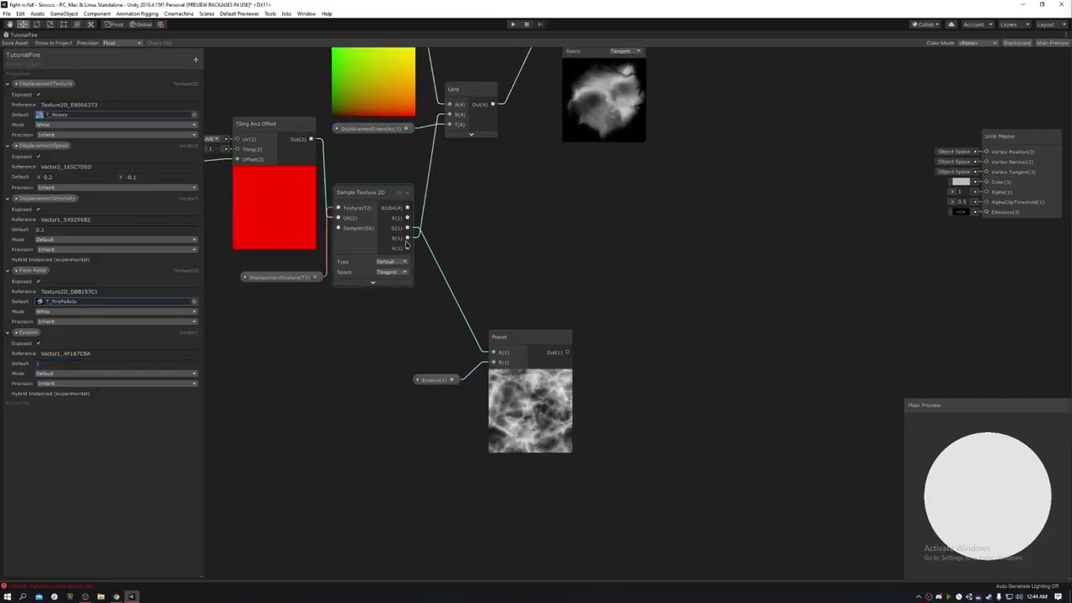
left_click_drag(407, 238, 636, 382)
type("mult")
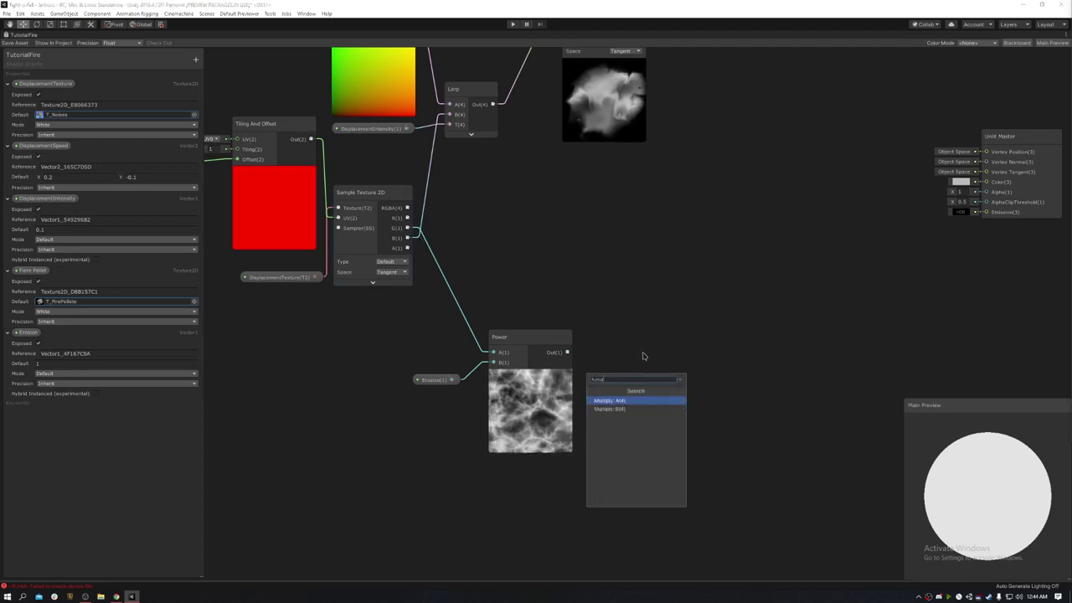
left_click(618, 399)
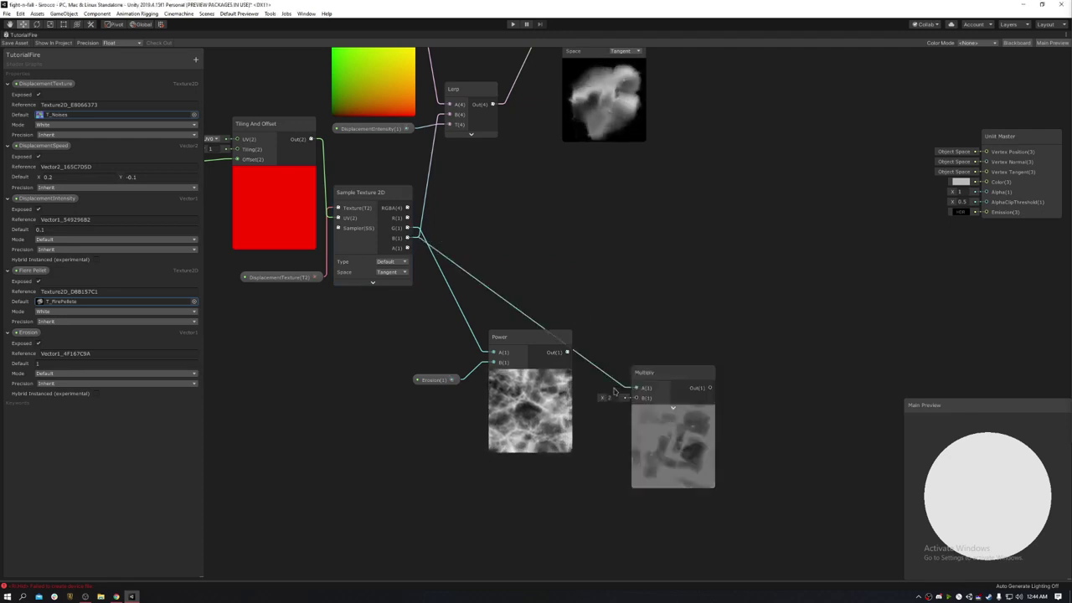
left_click(673, 410)
left_click_drag(649, 372, 644, 263)
left_click_drag(566, 360, 629, 288)
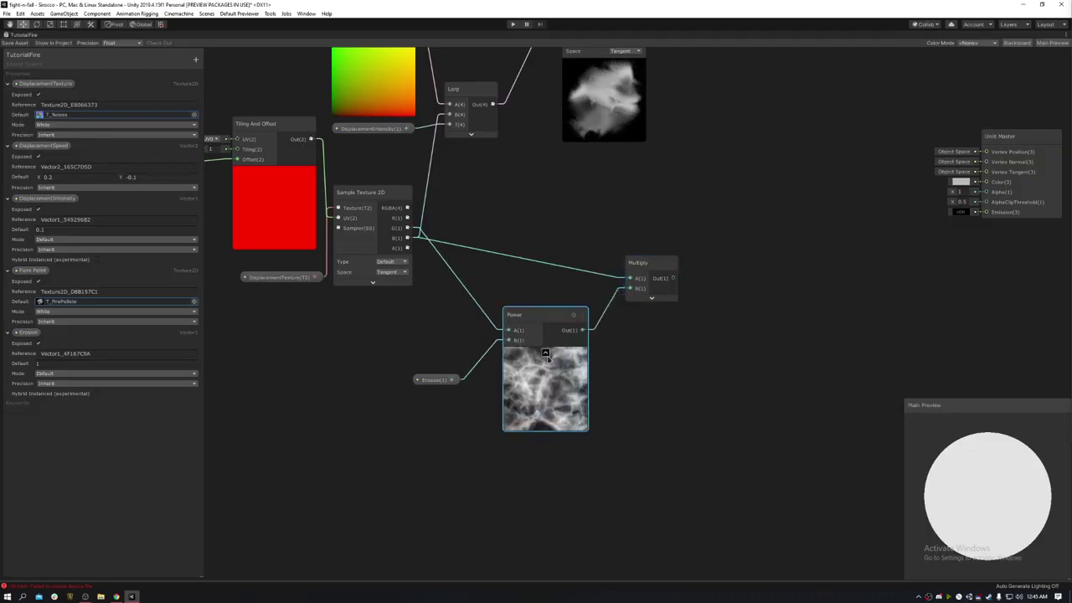
Collapse the Power node's preview and arrange the Power and Multiply nodes compactly beside the displacement texture node
left_click(545, 354)
left_click_drag(522, 317, 511, 316)
left_click_drag(629, 268, 567, 274)
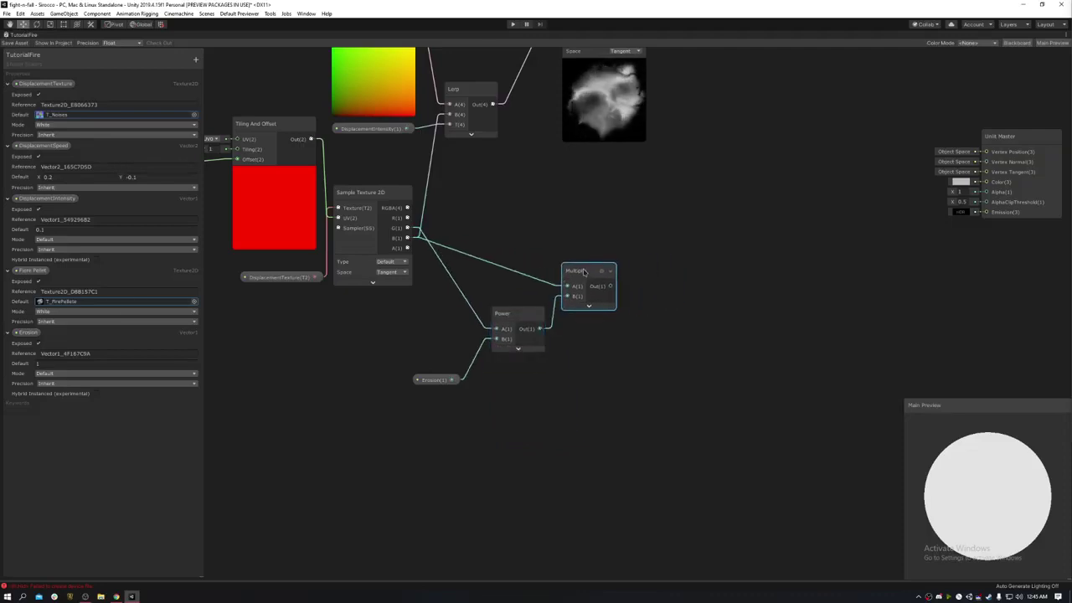
middle_click_drag(766, 180, 575, 308)
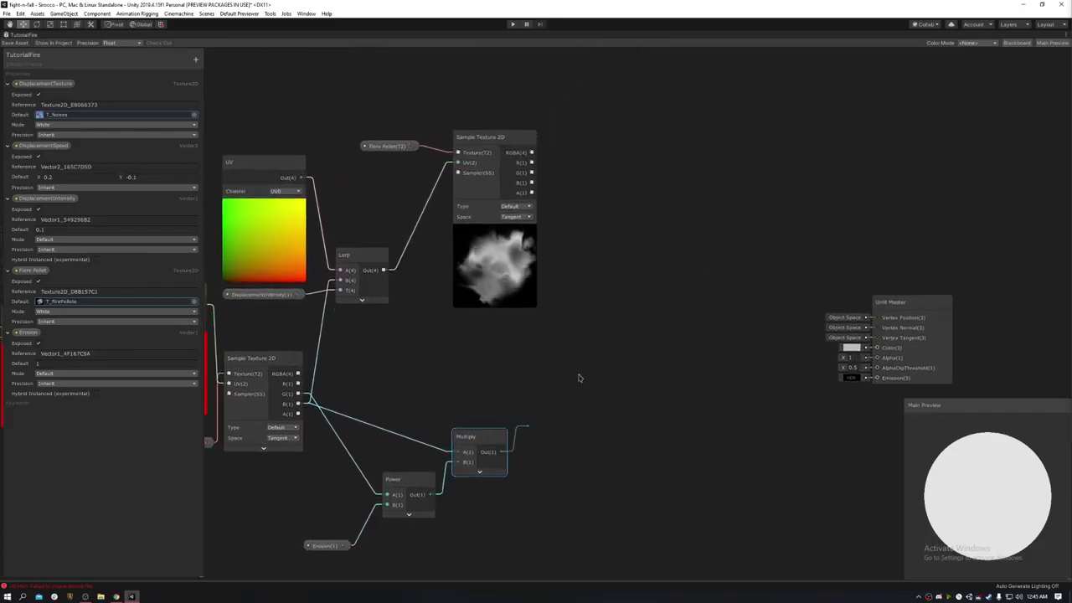
Feed the output of the Power-driven Multiply into a new Multiply node and set the new node's B value to 1
type("mul")
key("Return")
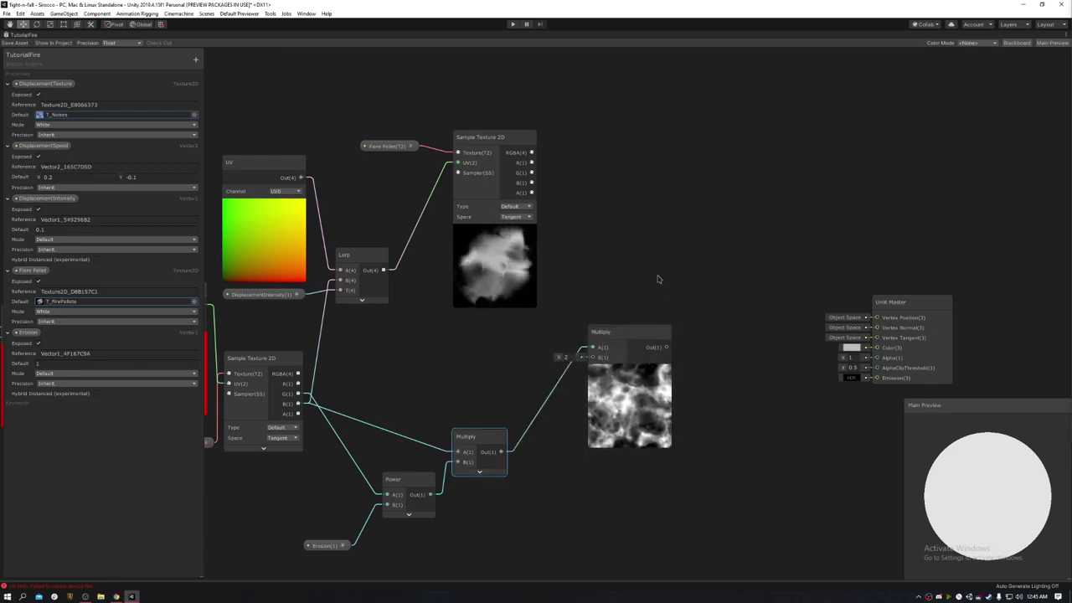
left_click_drag(645, 339, 657, 274)
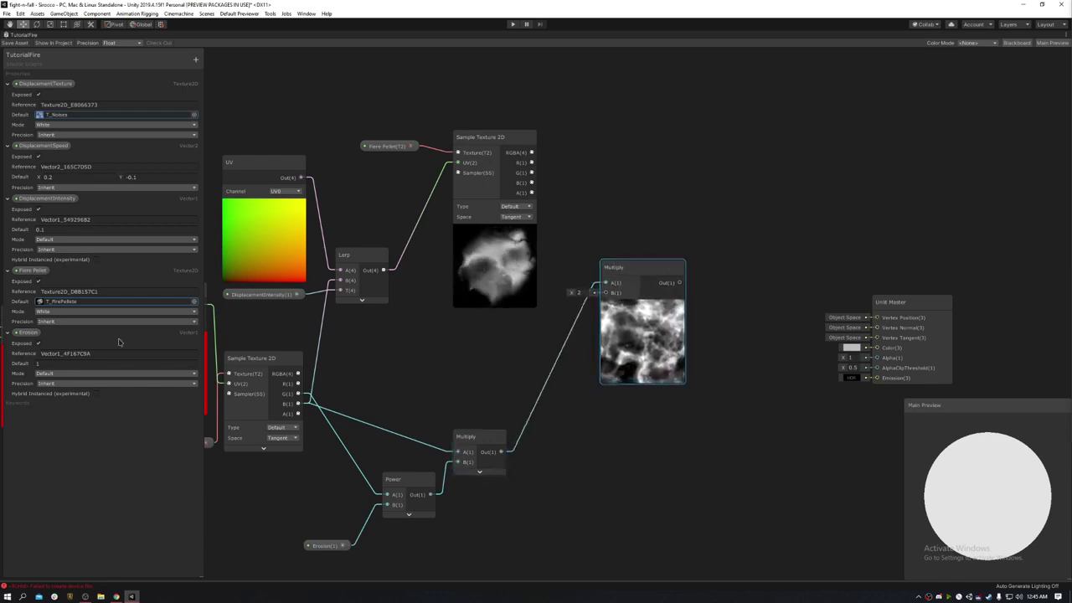
left_click(584, 303)
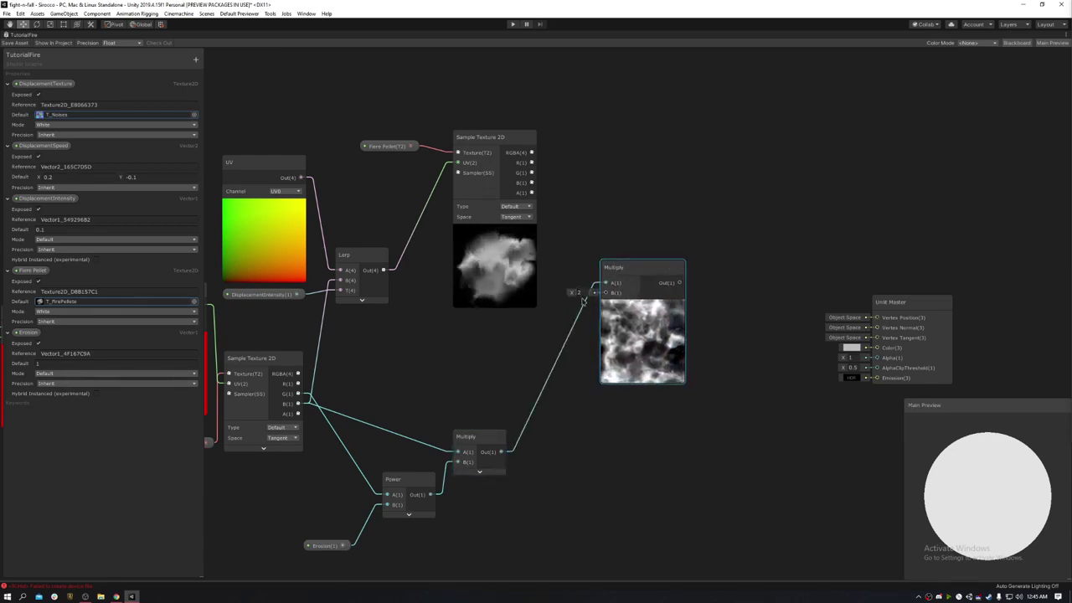
left_click(578, 293)
type("1")
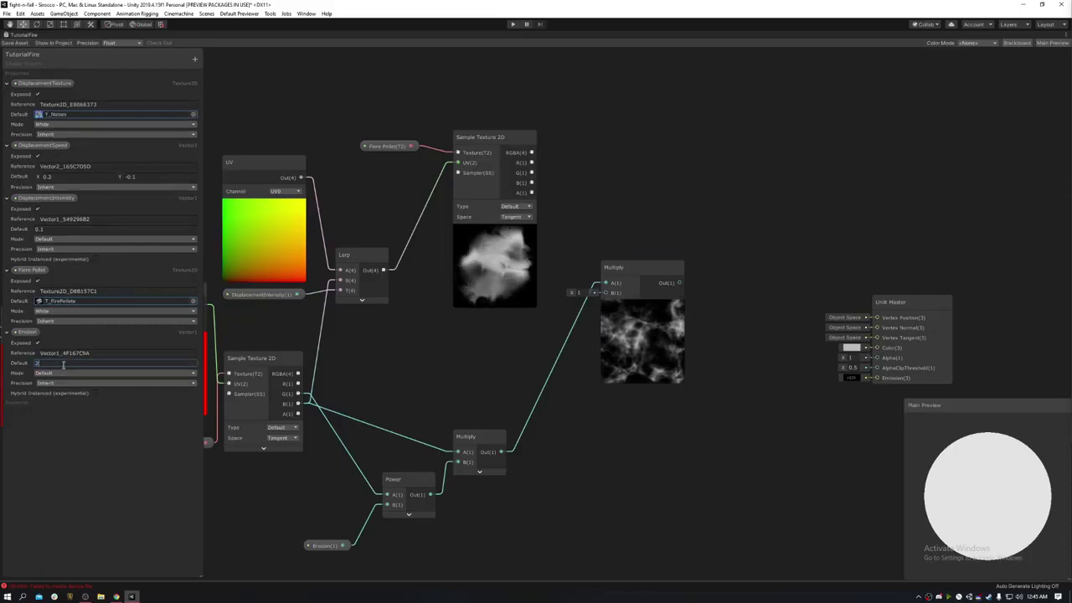
Connect the fire pellet Sample Texture 2D's RGBA output to the new Multiply's B input and reposition the Multiply nodes
left_click_drag(466, 438, 468, 403)
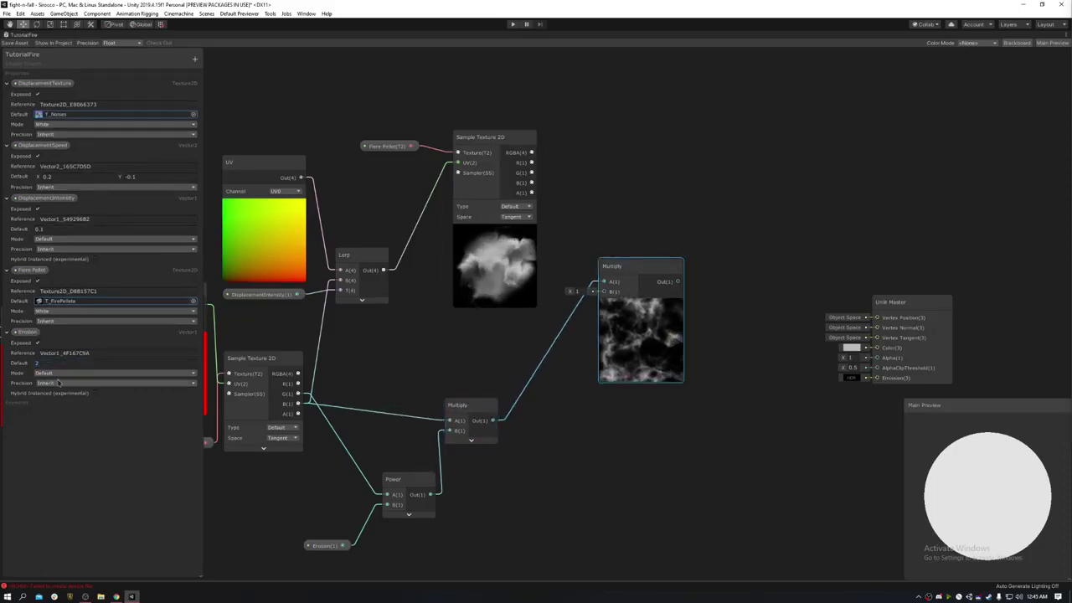
middle_click_drag(731, 245, 689, 279)
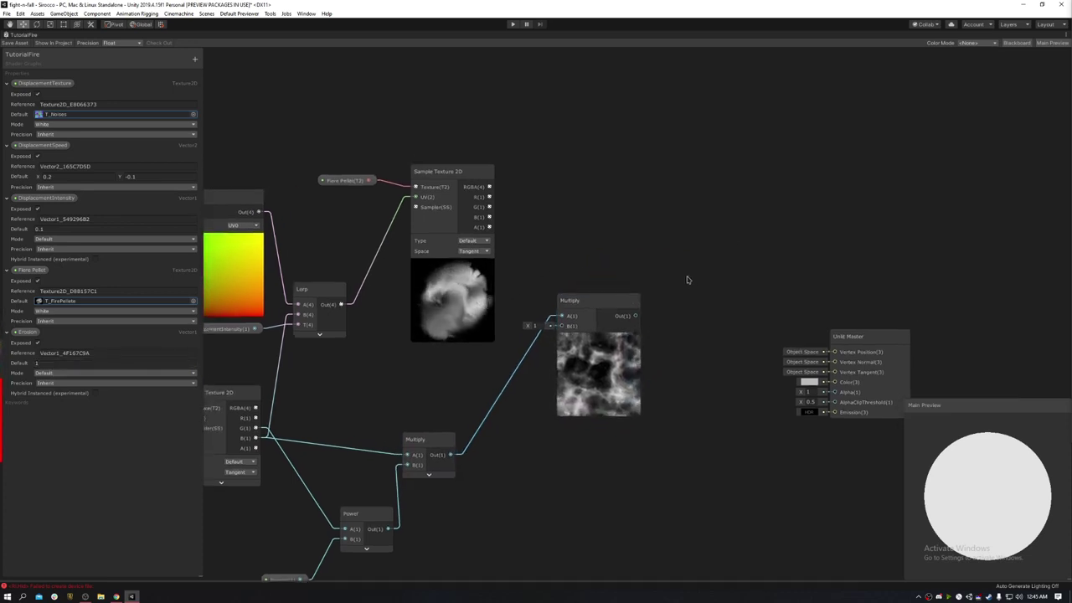
left_click_drag(567, 407, 652, 358)
left_click_drag(657, 310, 622, 302)
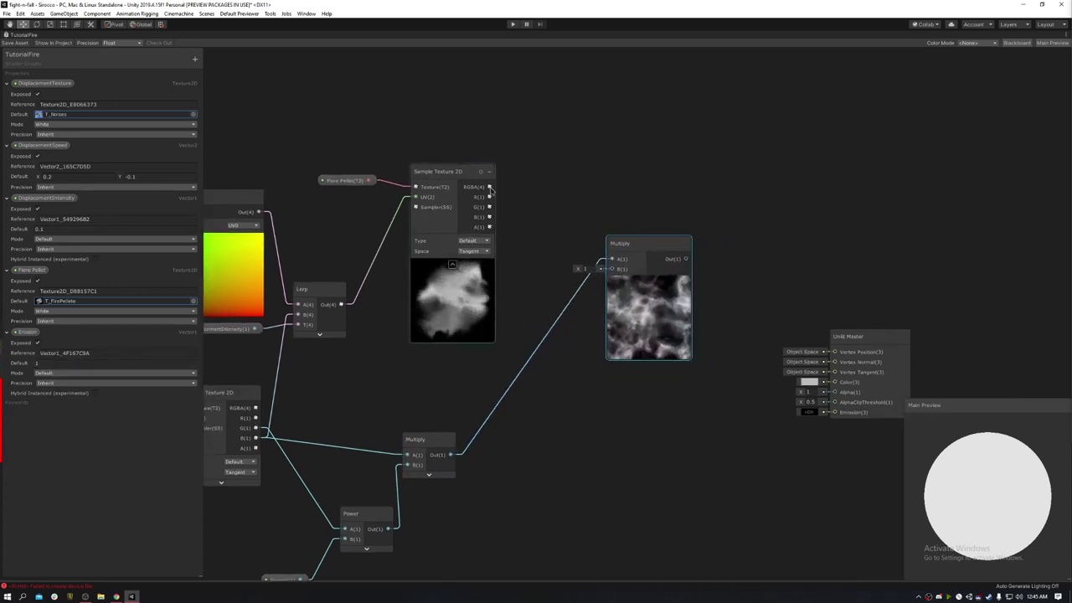
left_click_drag(490, 186, 612, 257)
left_click_drag(637, 341, 584, 323)
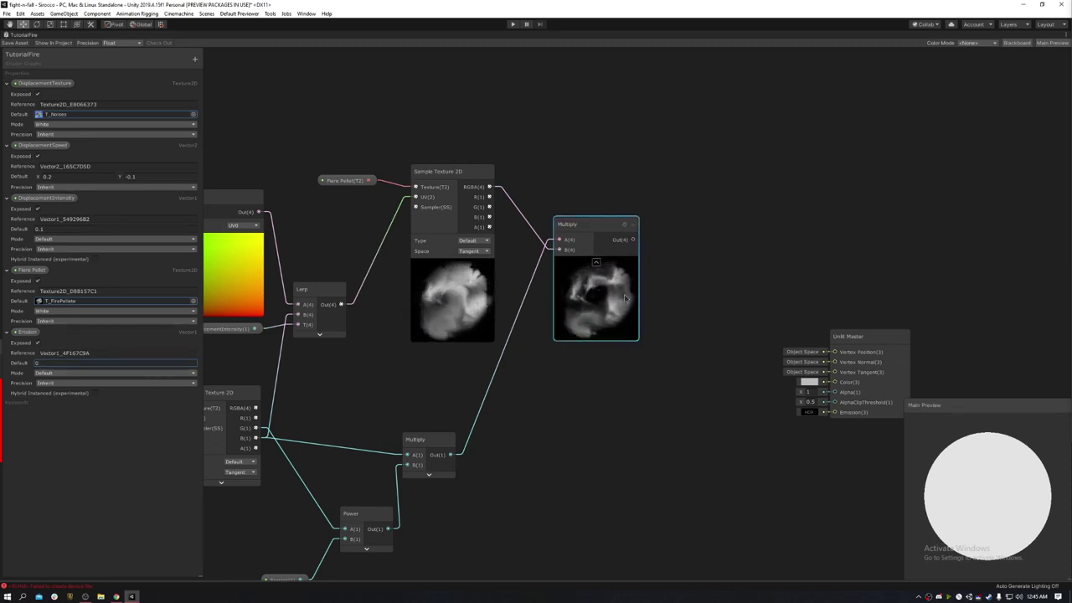
Set the Erosion property's default to 0 and change the main preview mesh to Quad
left_click(85, 365)
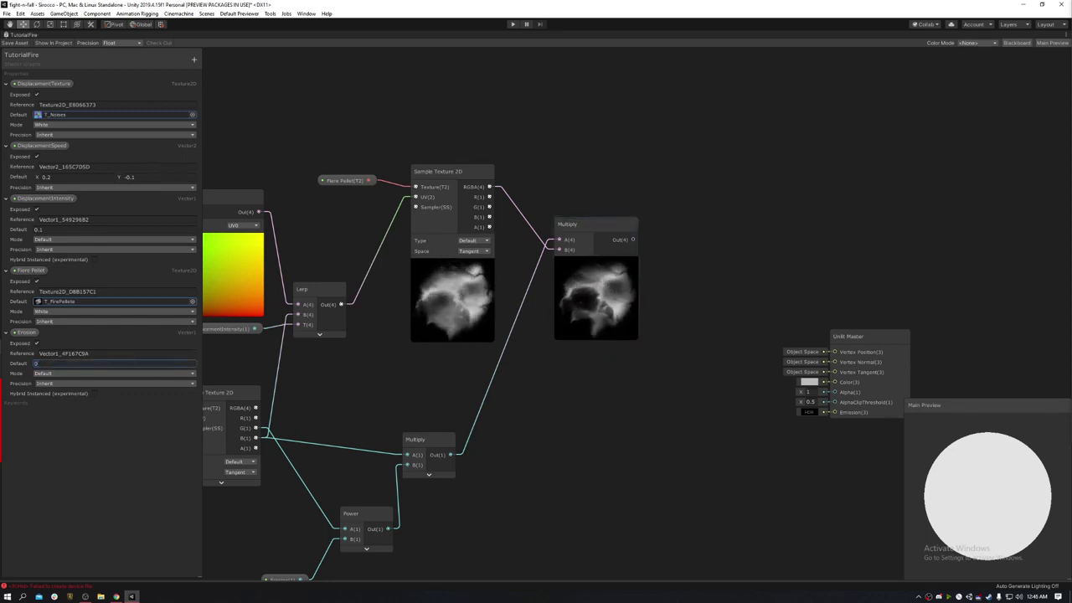
key("Return")
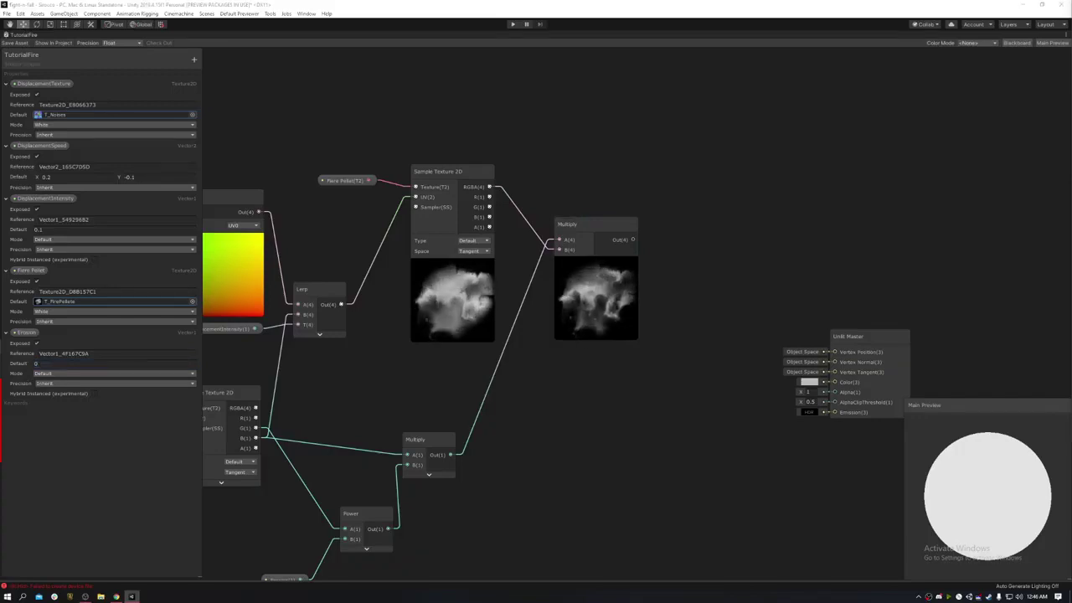
middle_click_drag(776, 209, 619, 249)
right_click(963, 456)
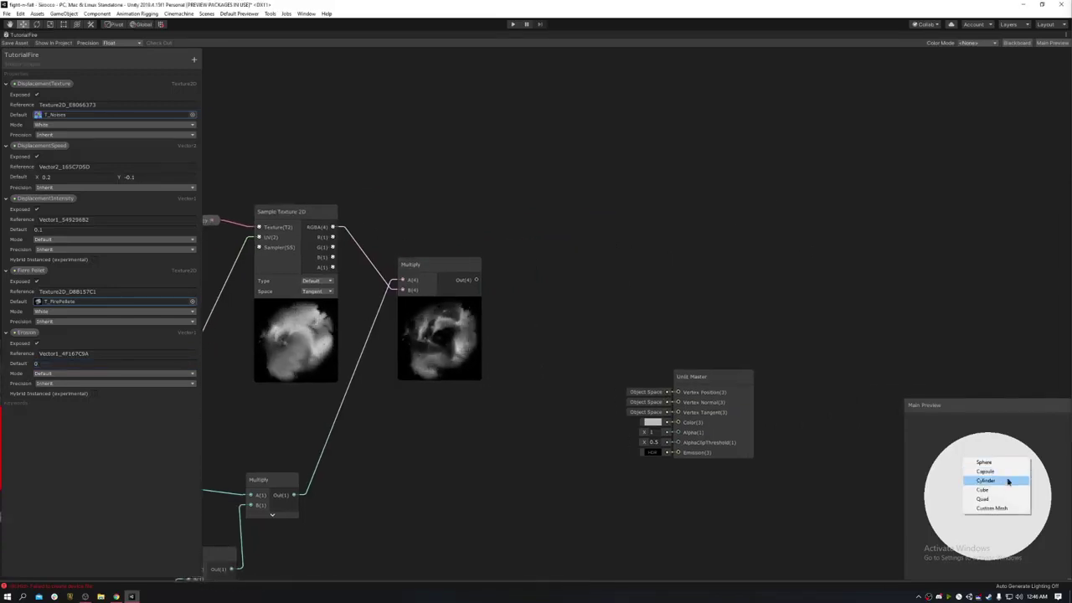
left_click(996, 501)
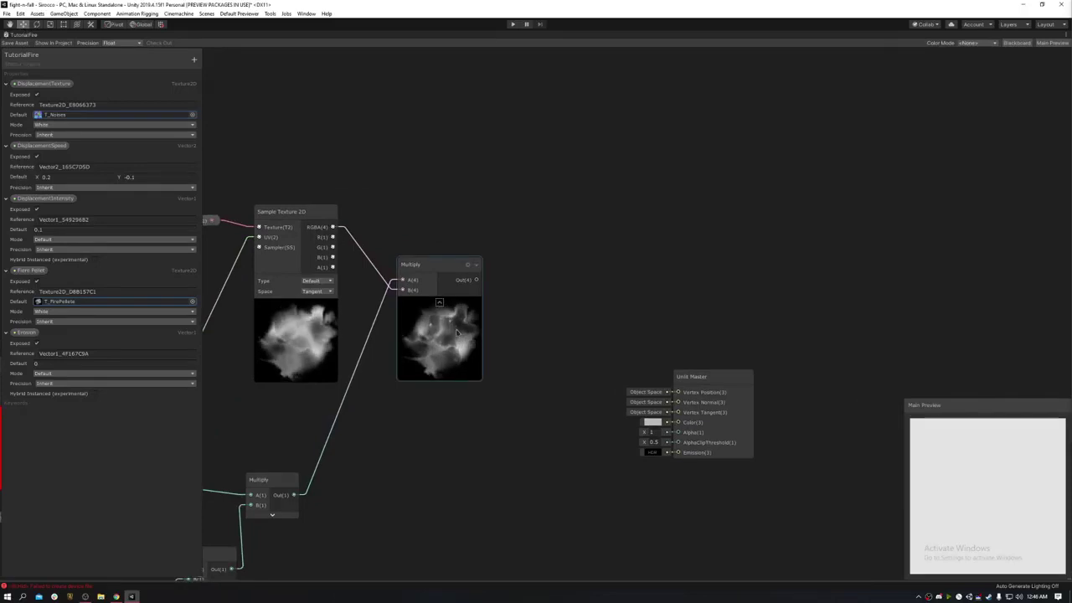
left_click_drag(465, 264, 465, 251)
middle_click_drag(446, 130, 489, 262)
right_click(487, 262)
left_click(502, 246)
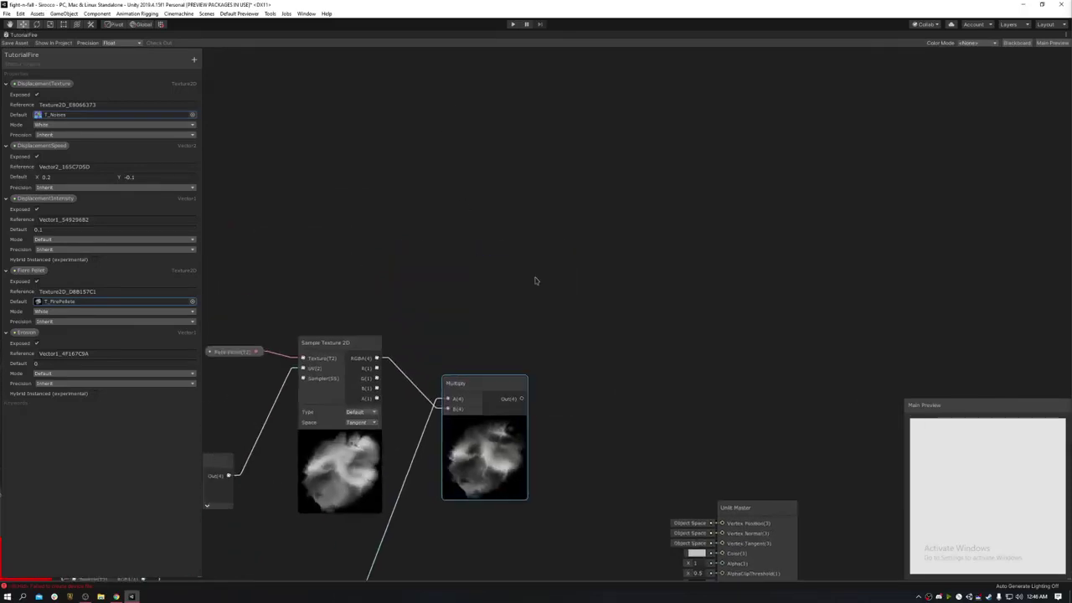
type("vertnd")
key("Return")
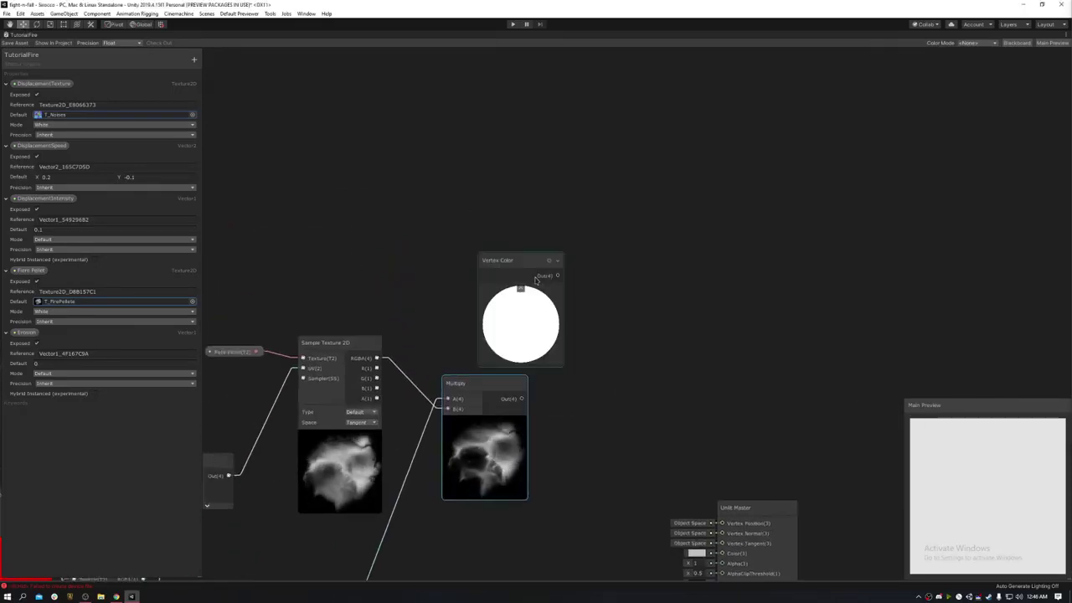
left_click(531, 332)
key("Delete")
Add a Color property named Color and set its mode to HDR
middle_click_drag(698, 415, 756, 352)
left_click(194, 59)
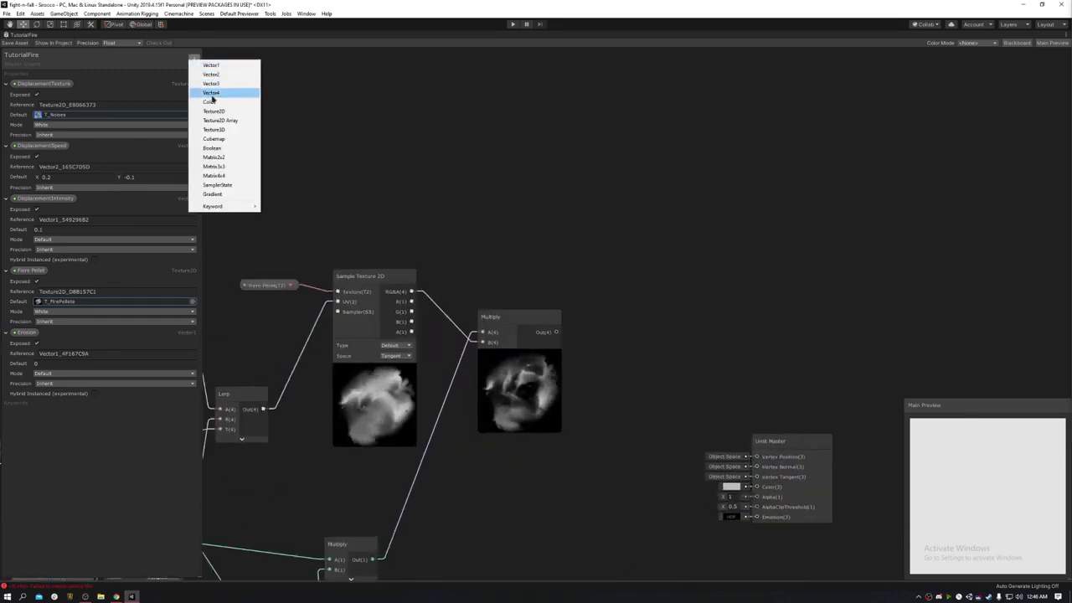
left_click(215, 102)
key("Return")
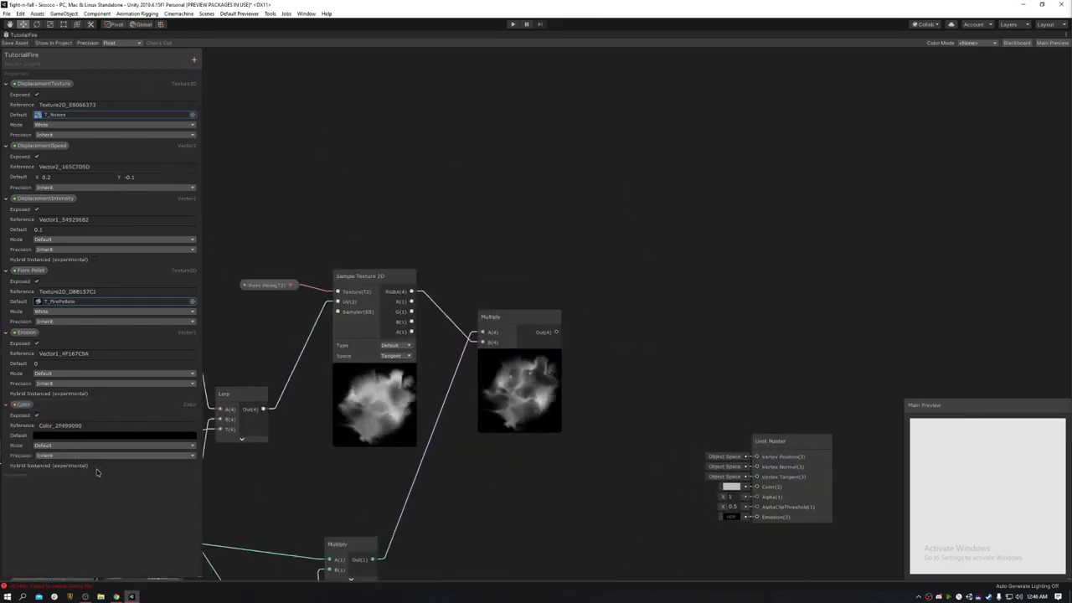
left_click(75, 444)
left_click(72, 465)
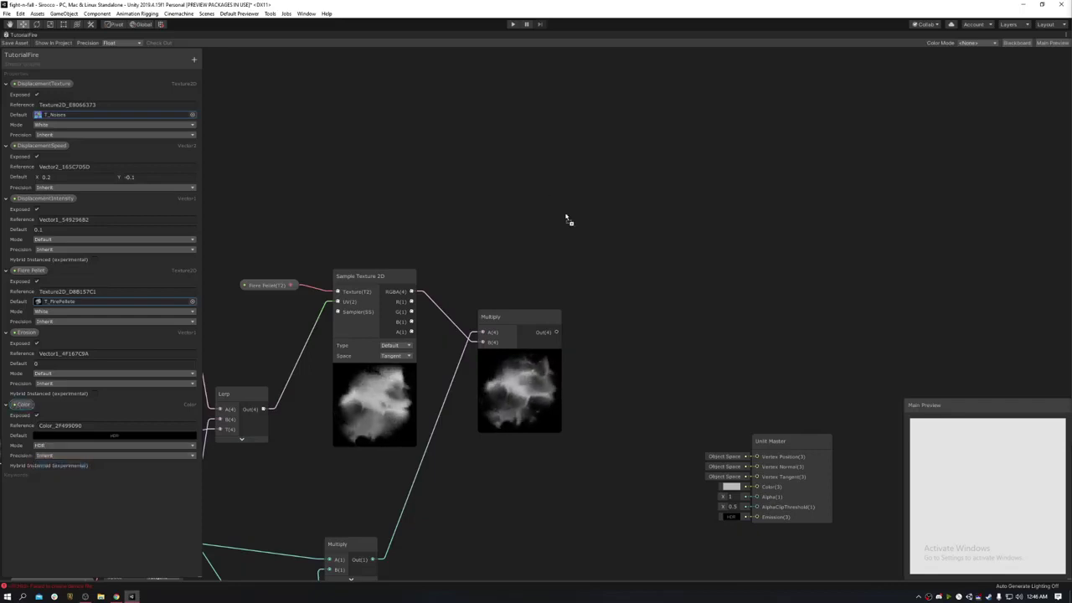
Place the Color property in the graph and multiply it with the eroded pellet output in a new Multiply node
left_click_drag(566, 219, 613, 259)
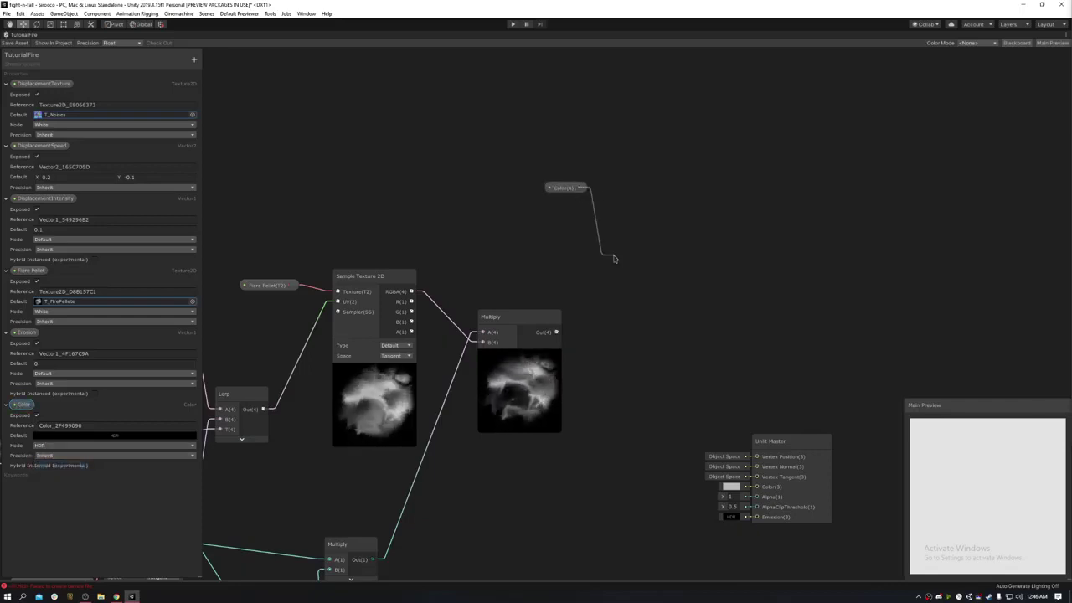
left_click(733, 274)
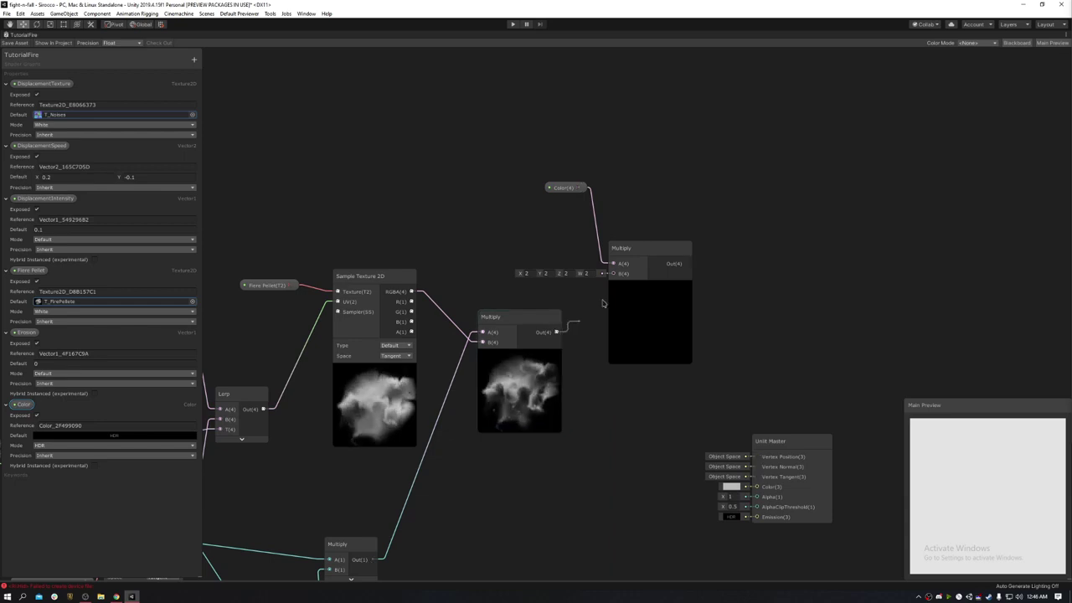
left_click_drag(602, 304, 613, 273)
left_click_drag(565, 188, 564, 218)
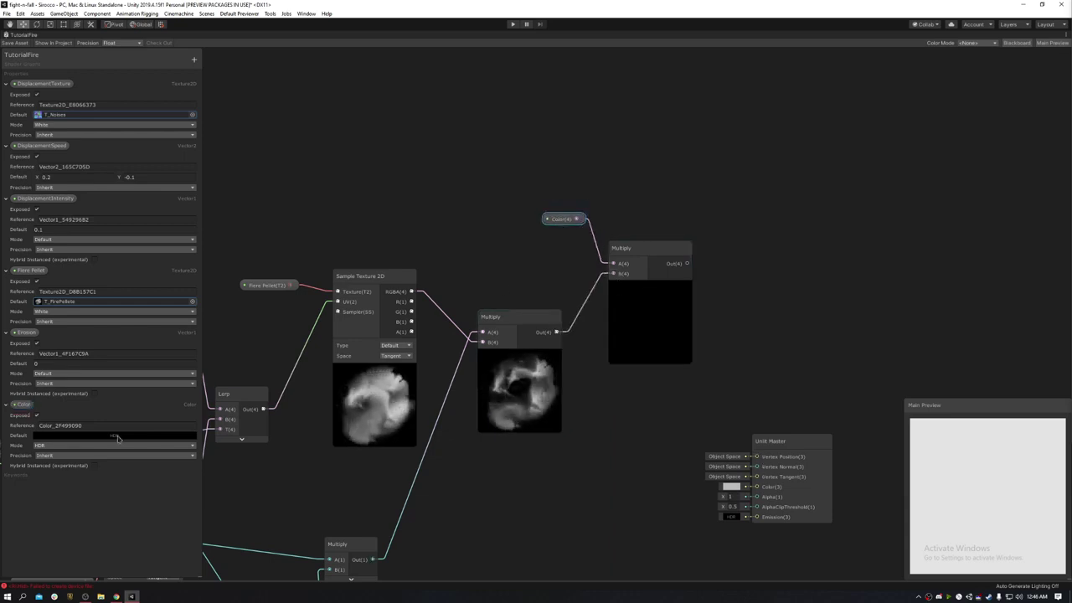
Inspect the HDR color of the FairyTrickster_DimensionalHop_Ambience material
key("shift+space")
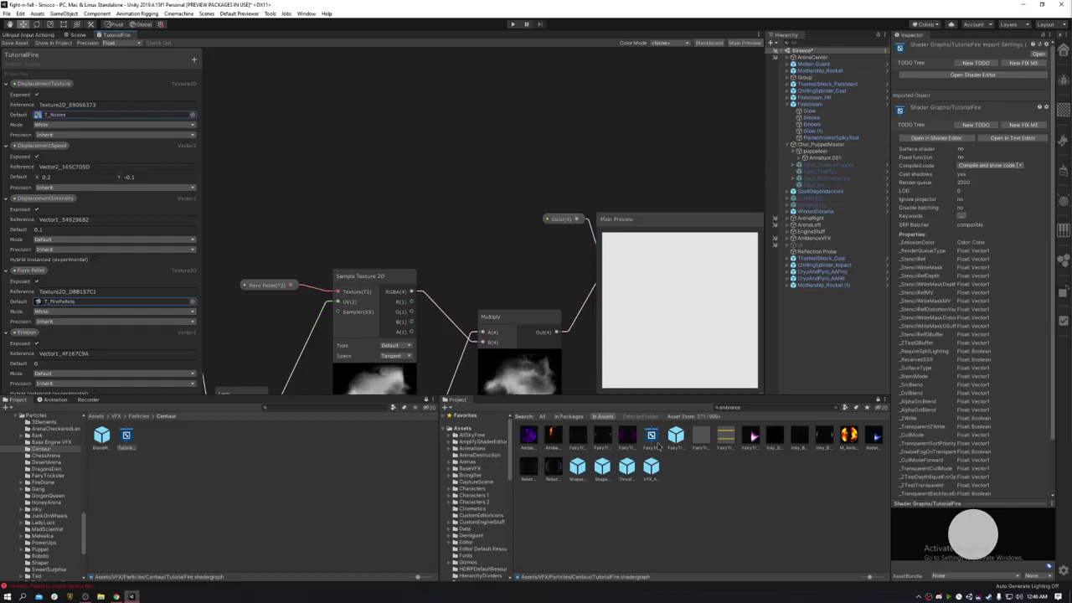
left_click(625, 437)
left_click(1036, 107)
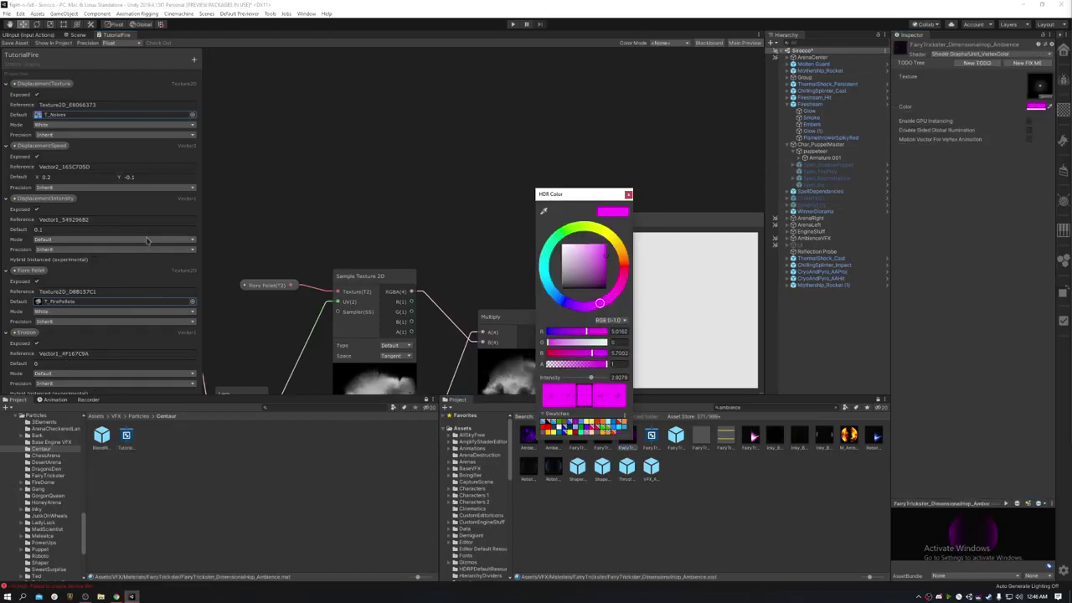
left_click(326, 239)
middle_click_drag(510, 216, 297, 207)
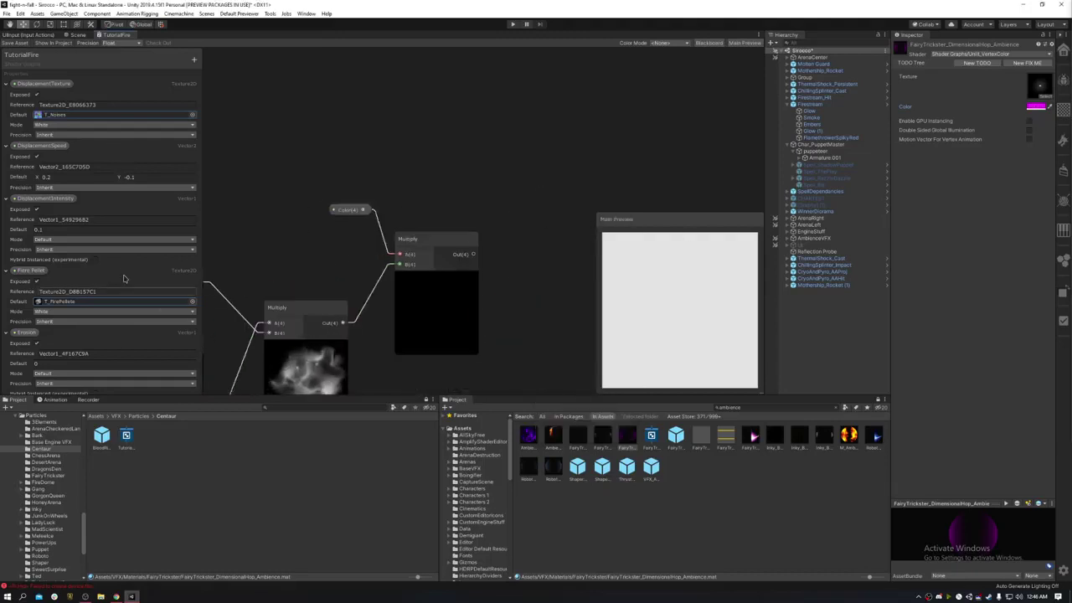
Move the Color property to the top of the property list and set its HDR default to an orange swatch
key("shift+space")
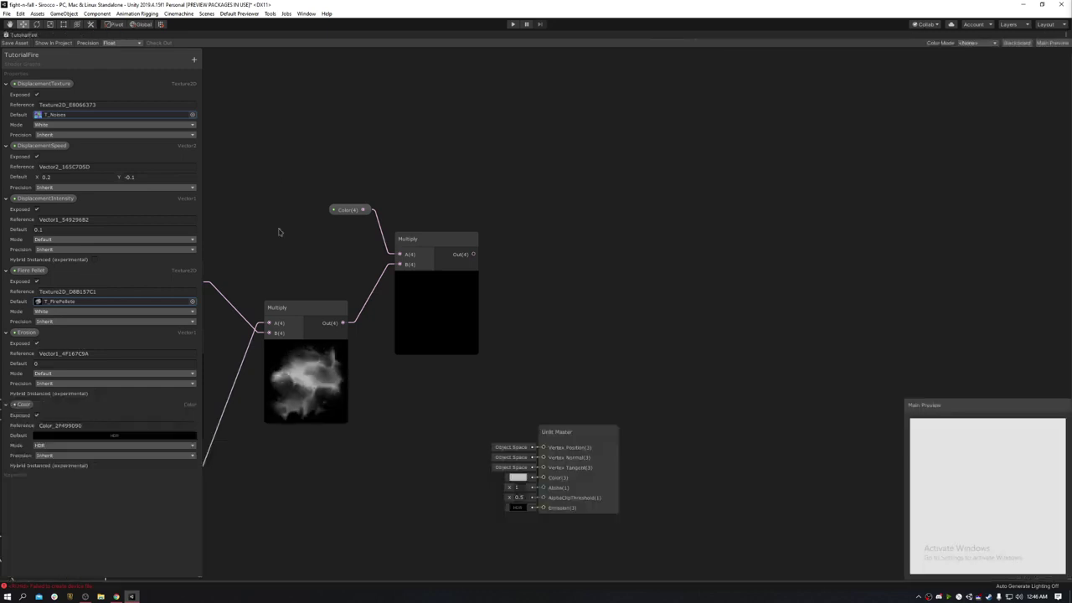
left_click_drag(12, 406, 21, 79)
key("shift+space")
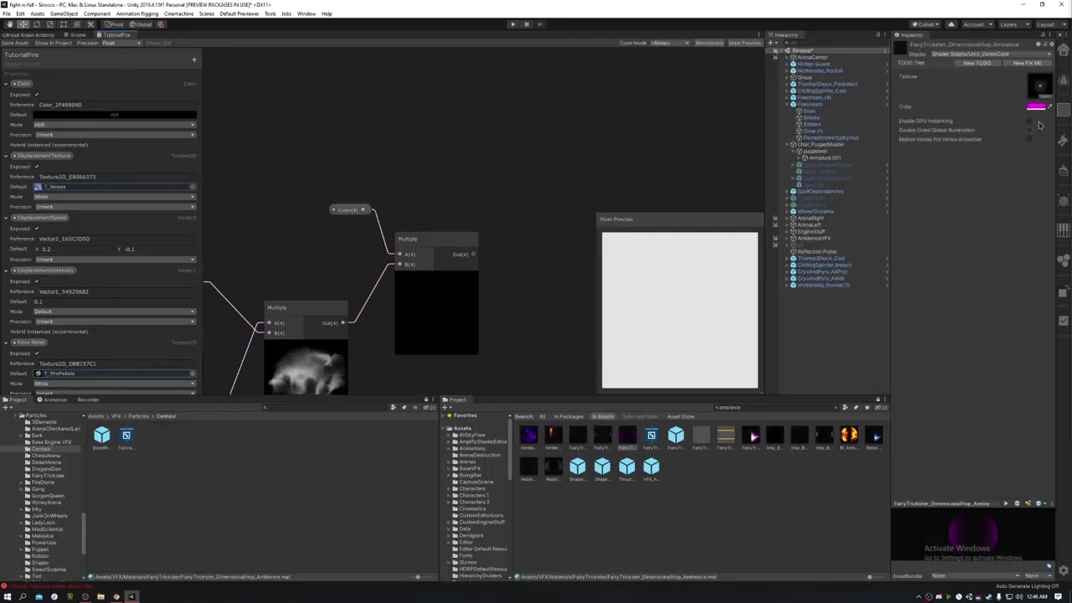
left_click(1036, 106)
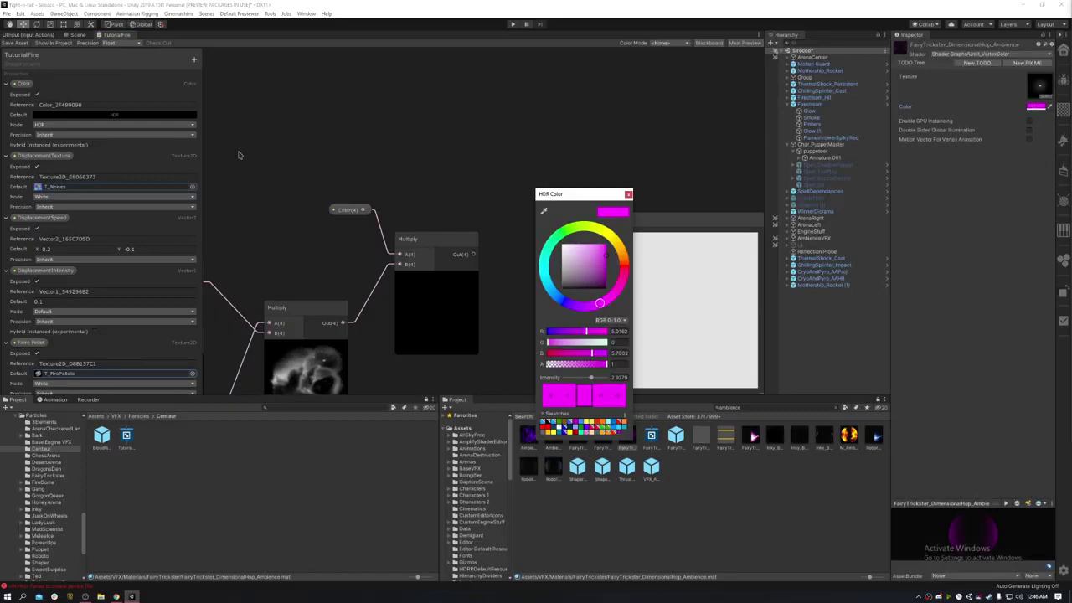
left_click(165, 117)
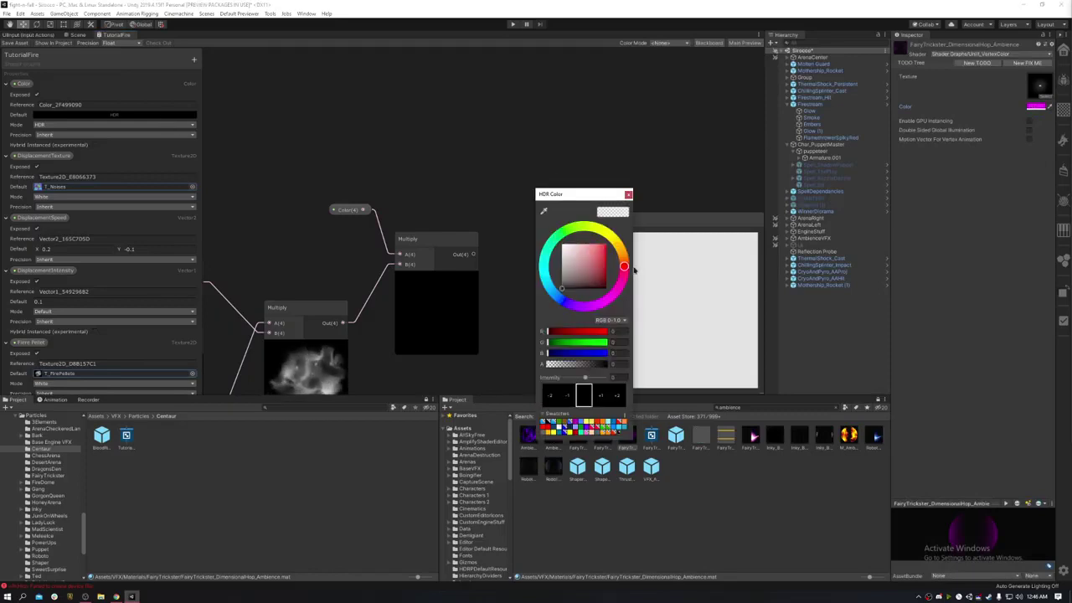
left_click(614, 433)
left_click(628, 194)
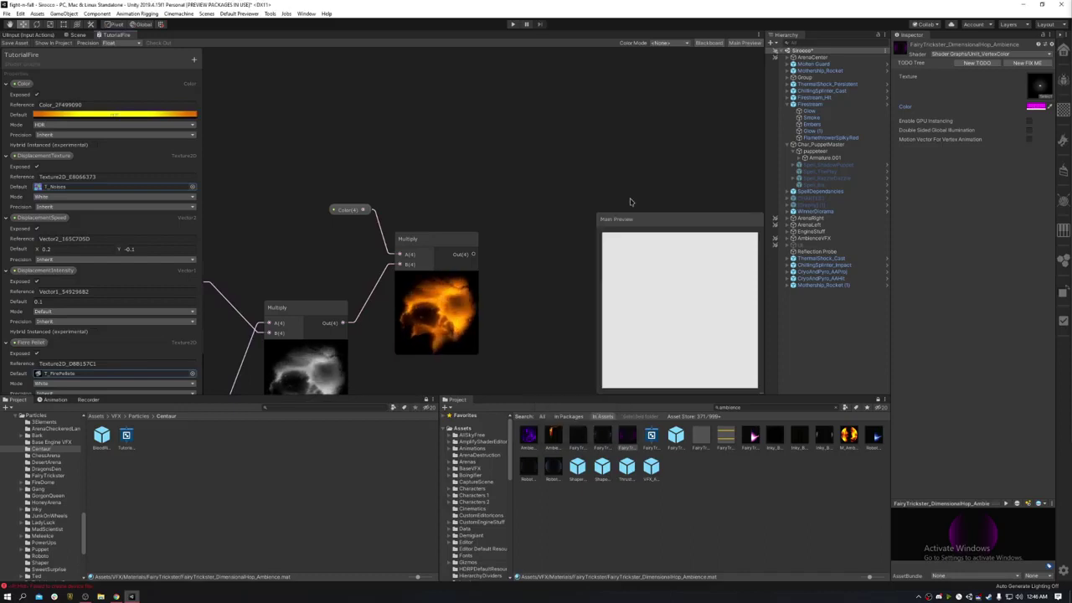
Connect the color Multiply's output to the Unlit Master's Color input
key("shift+space")
middle_click_drag(597, 357, 676, 290)
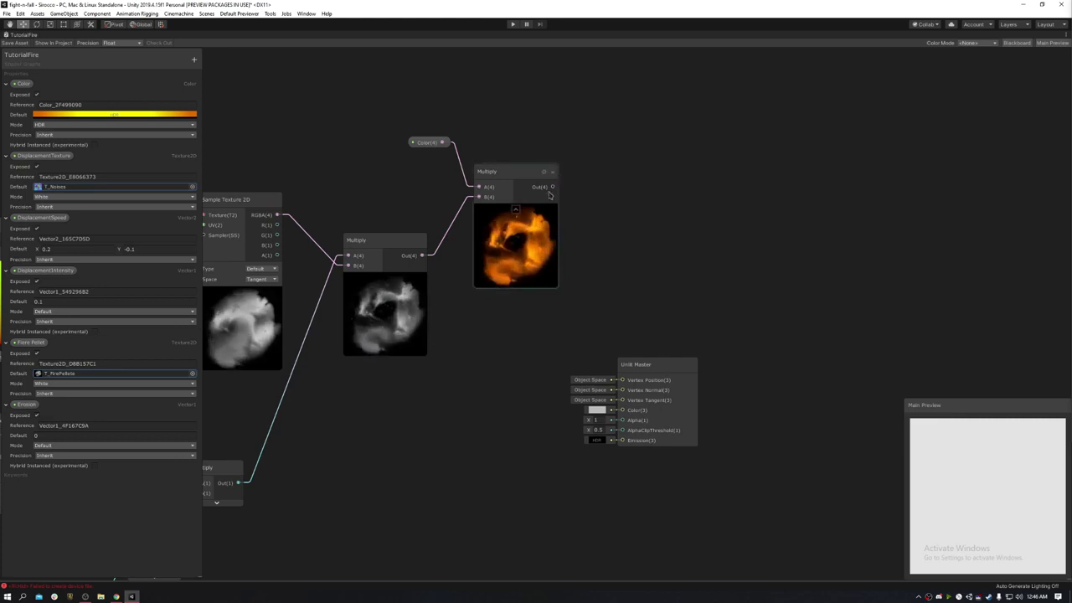
left_click_drag(549, 195, 622, 409)
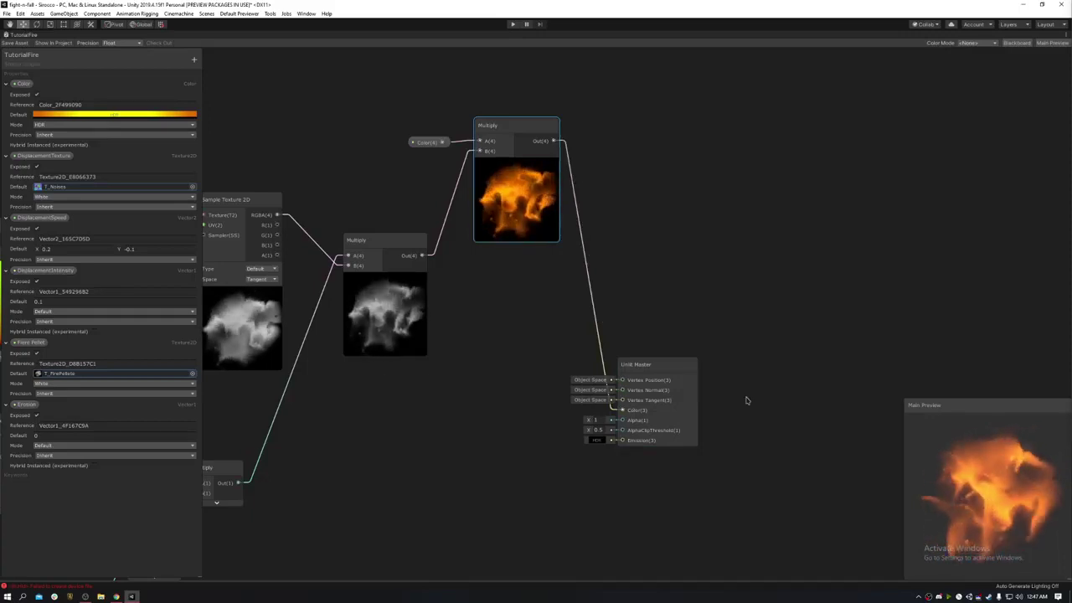
Connect the eroded pellet Multiply's output to the Unlit Master's Alpha input
middle_click_drag(297, 450, 562, 214)
scroll(648, 280, "down", 2)
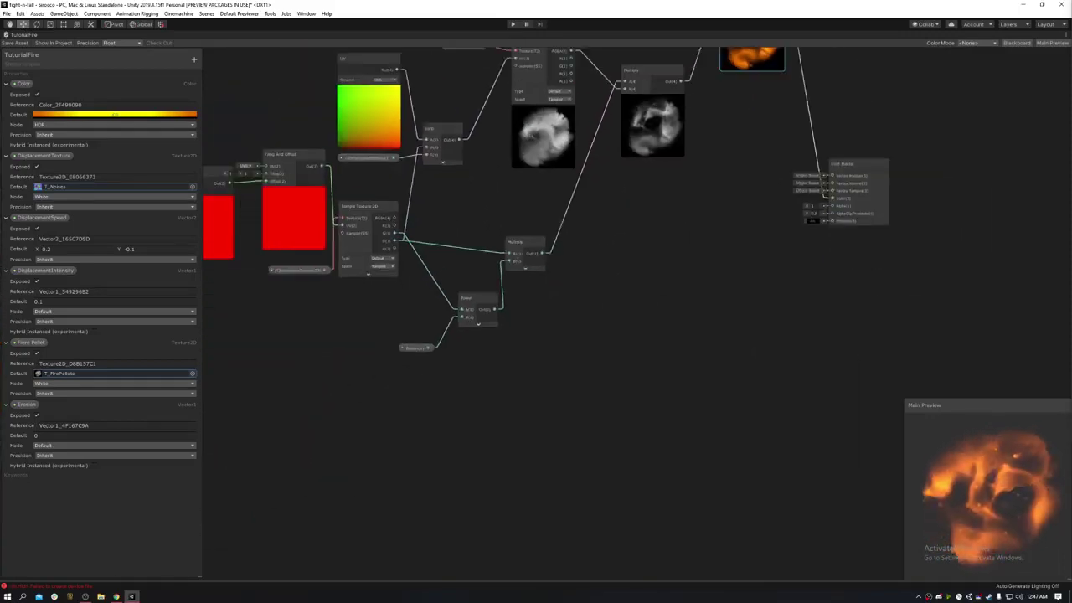
middle_click_drag(665, 204, 564, 309)
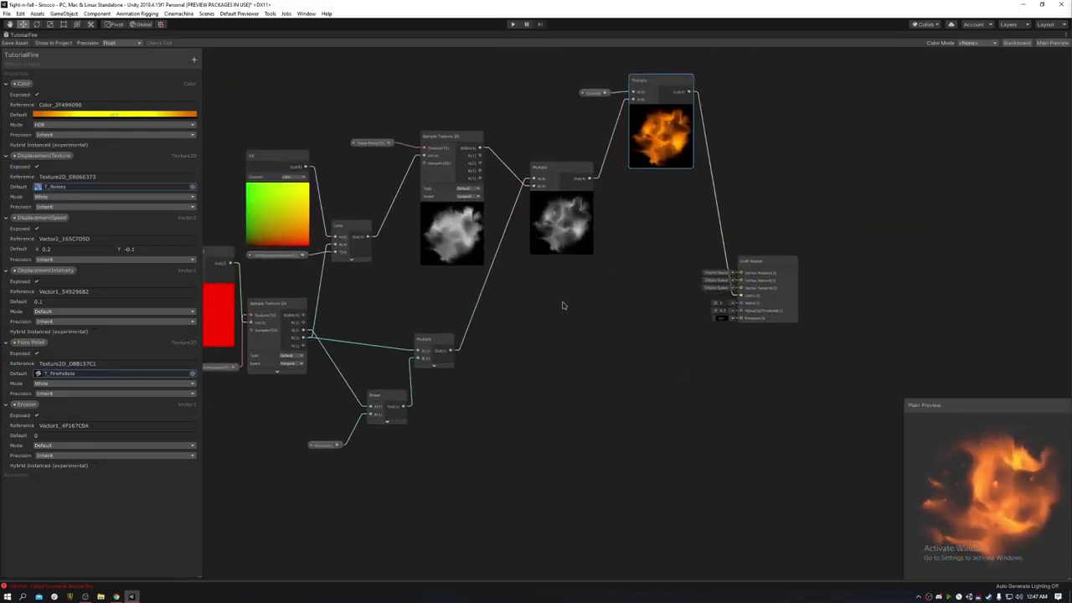
scroll(540, 77, "up", 2)
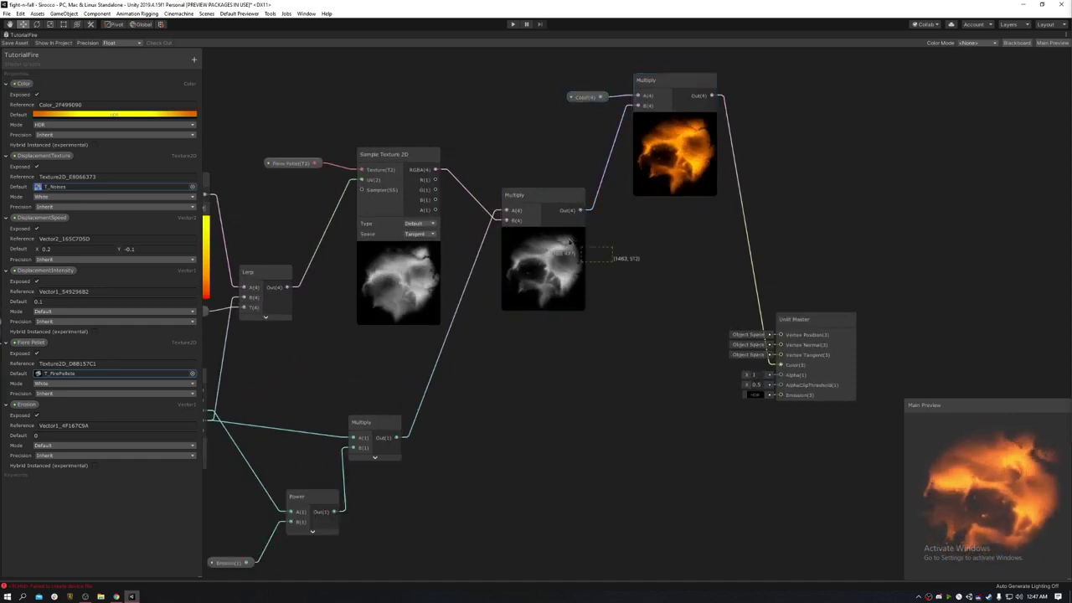
left_click_drag(579, 209, 781, 374)
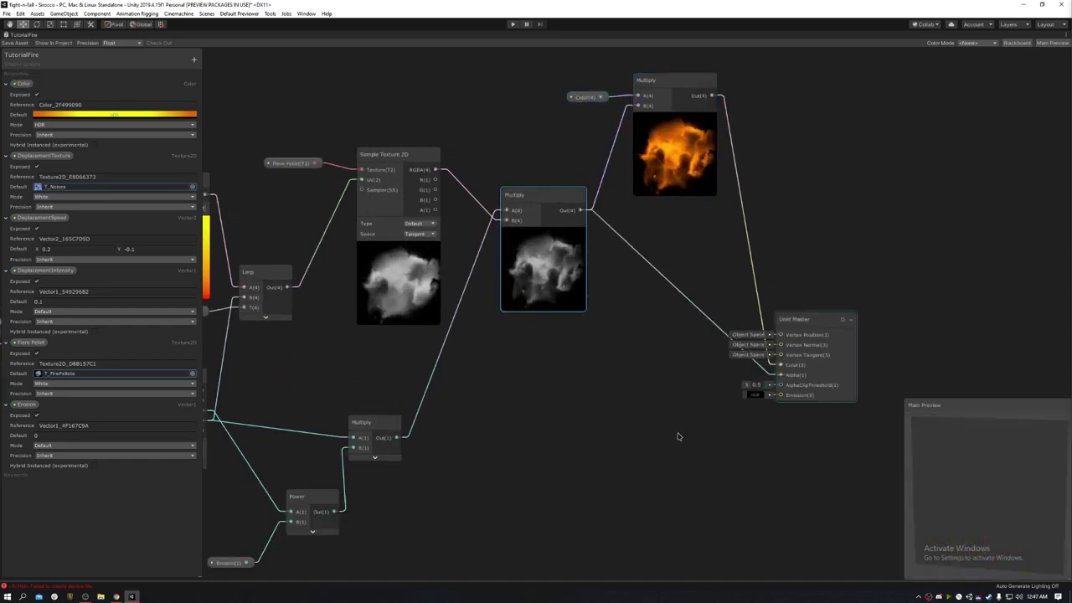
middle_click_drag(730, 430, 662, 393)
middle_click_drag(501, 276, 507, 287)
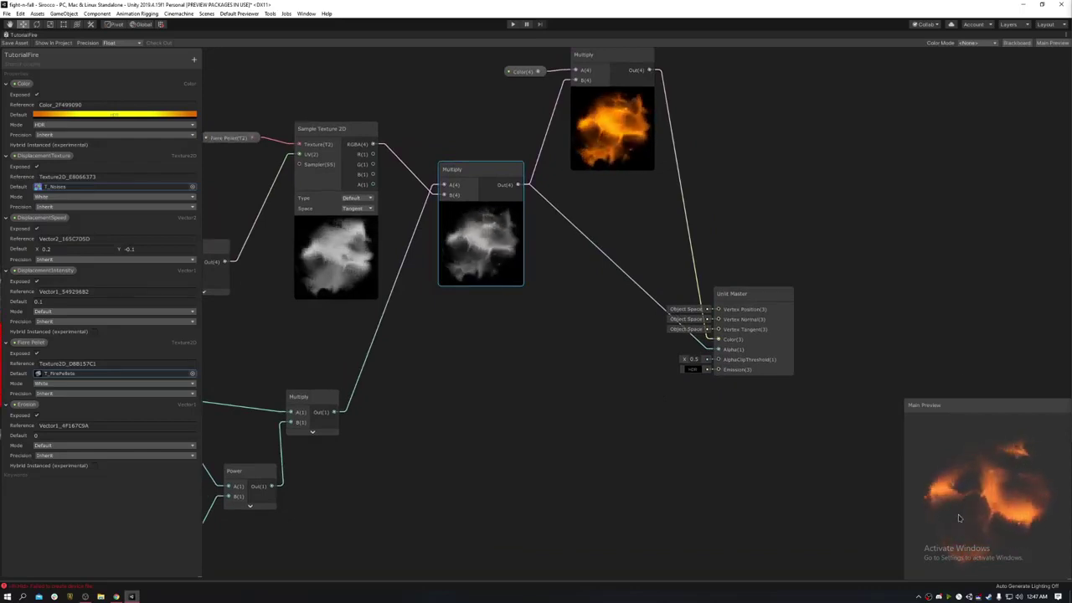
Review the TutorialFire node network from the displacement texture sampling through the erosion Multiply to the Unlit Master
middle_click_drag(519, 312, 980, 413)
middle_click_drag(453, 292, 658, 260)
middle_click_drag(1023, 302, 675, 304)
scroll(733, 307, "down", 3)
scroll(557, 304, "up", 3)
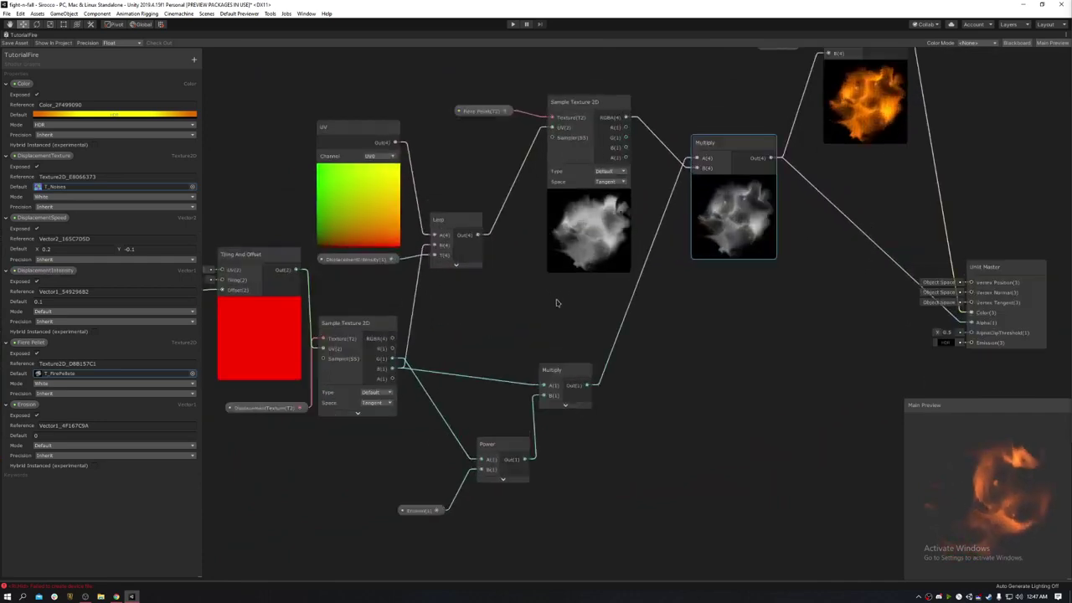
middle_click_drag(789, 304, 723, 304)
Restore the full editor layout with the arena scene showing and create a material from the TutorialFire shader in the Centaur folder
key("shift+space")
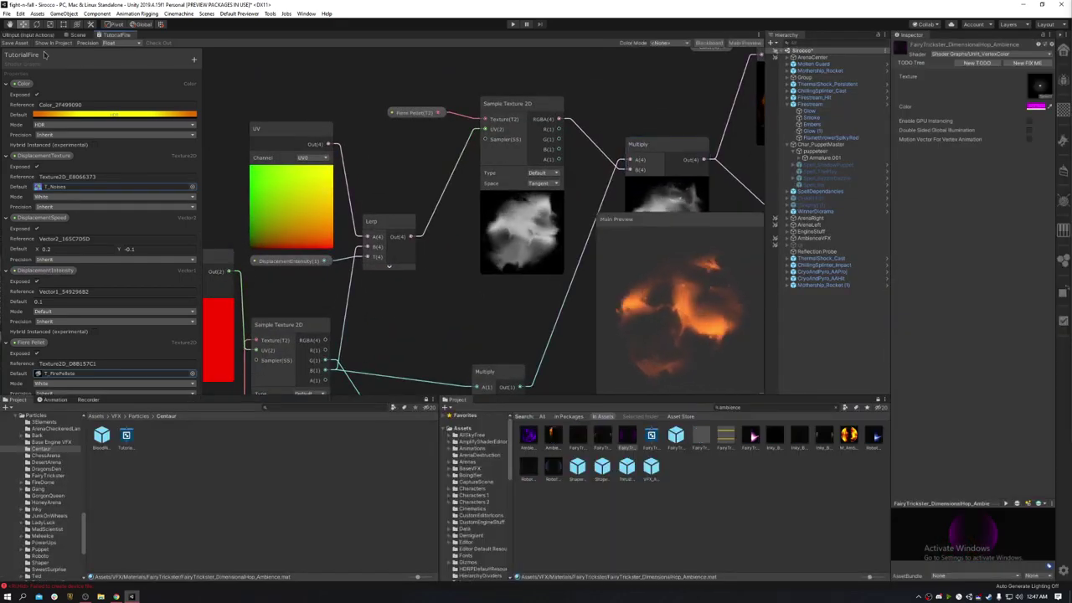
left_click(78, 34)
right_click_drag(410, 226, 346, 180)
left_click_drag(346, 180, 390, 127, "alt")
scroll(377, 184, "up", 6)
scroll(390, 126, "down", 8)
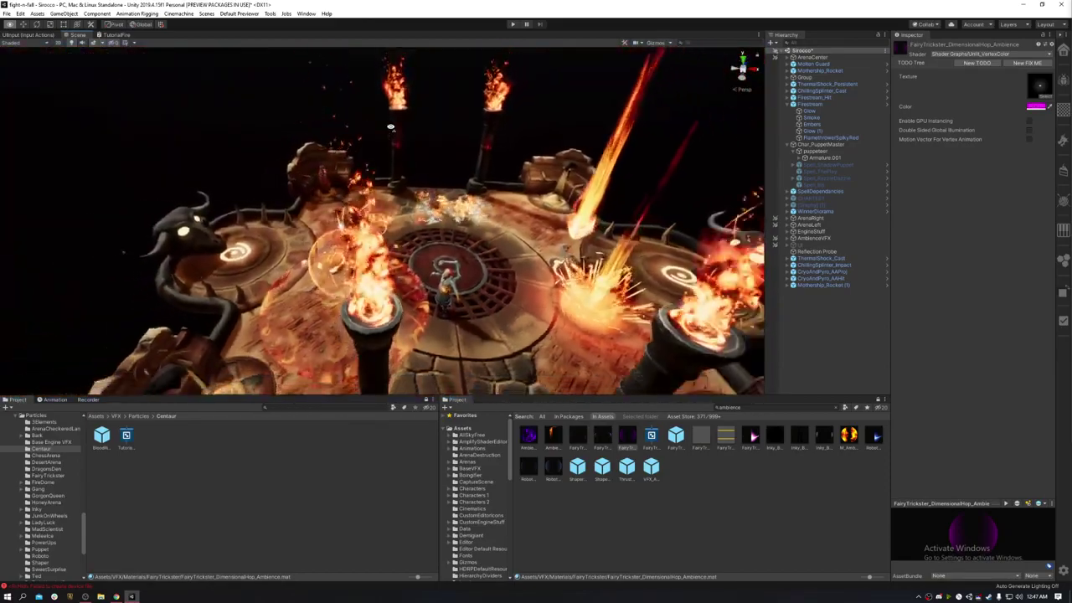
right_click(127, 436)
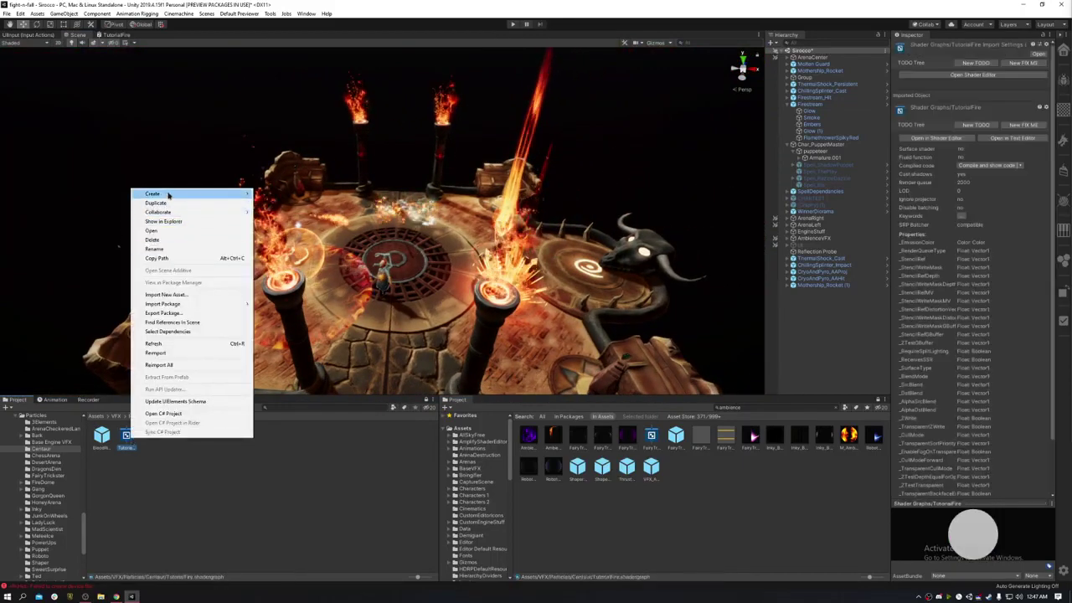
mouse_move(168, 192)
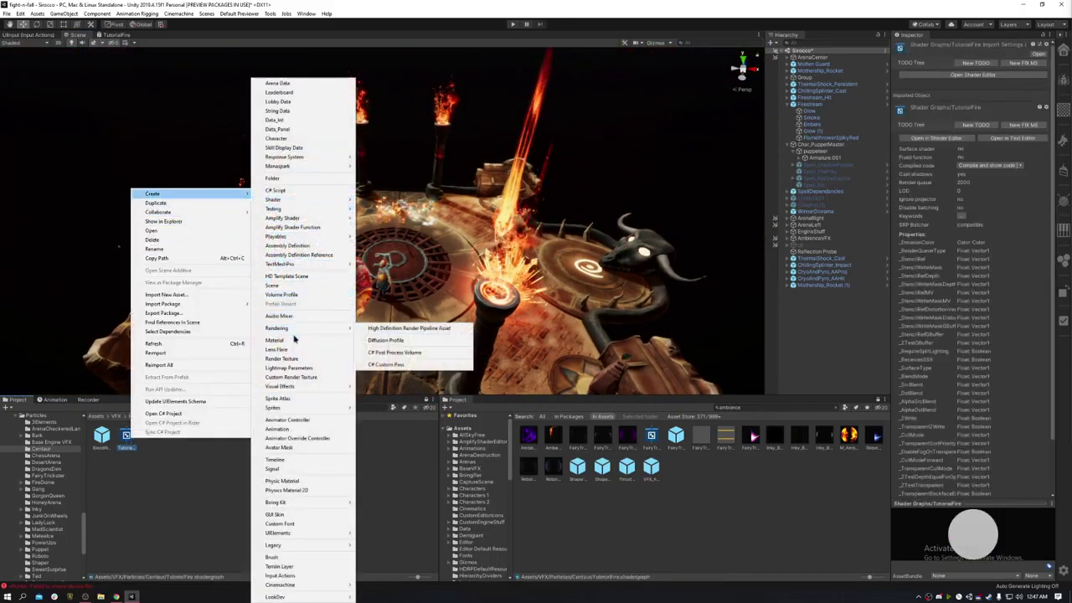
left_click(276, 340)
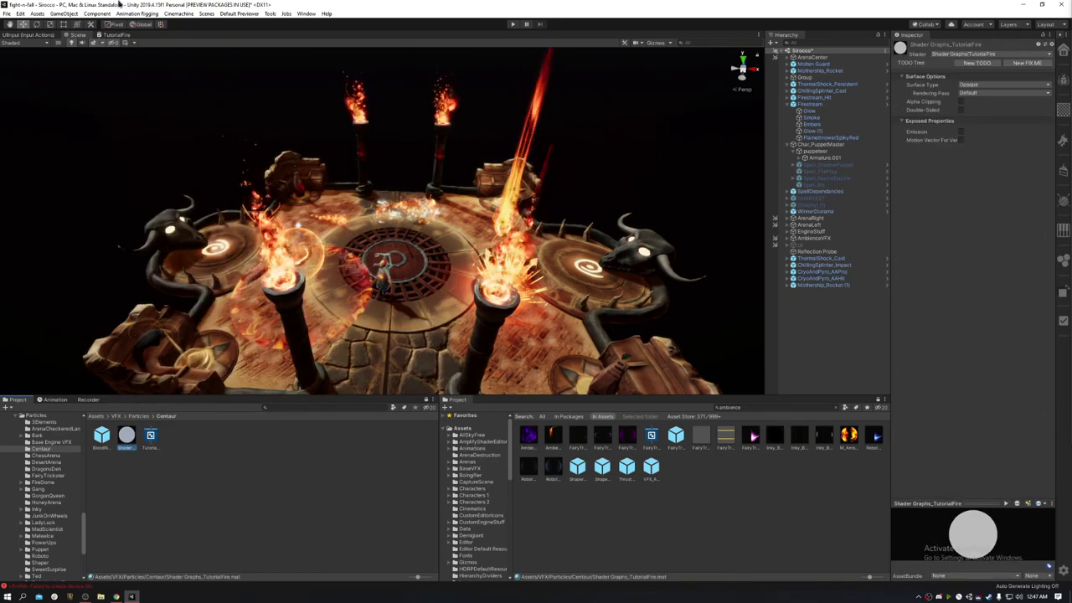
Save the TutorialFire shader graph asset and return to the arena scene
left_click(115, 36)
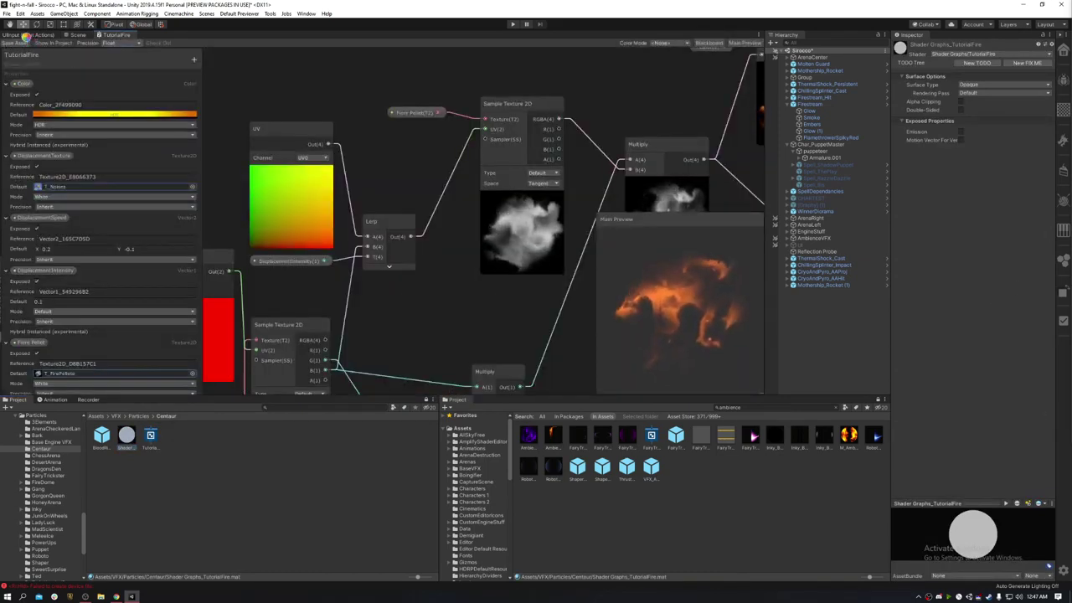
left_click(23, 42)
left_click(78, 35)
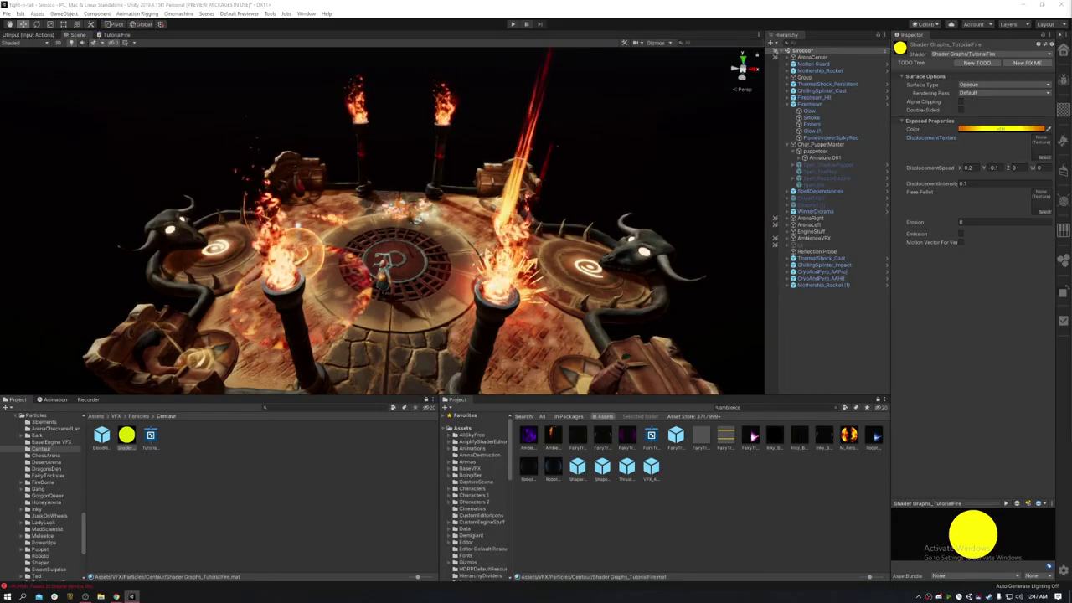
Assign the noise and fire pellet textures to the new material and show it on a flat plane in an enlarged preview
left_click(1044, 214)
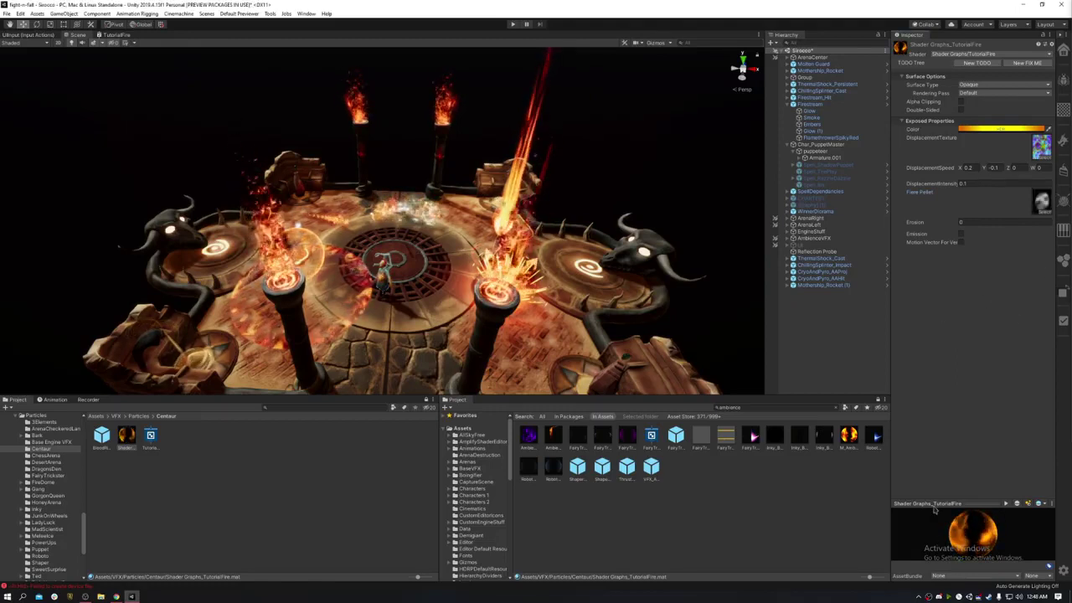
left_click_drag(934, 504, 950, 353)
left_click(1015, 350)
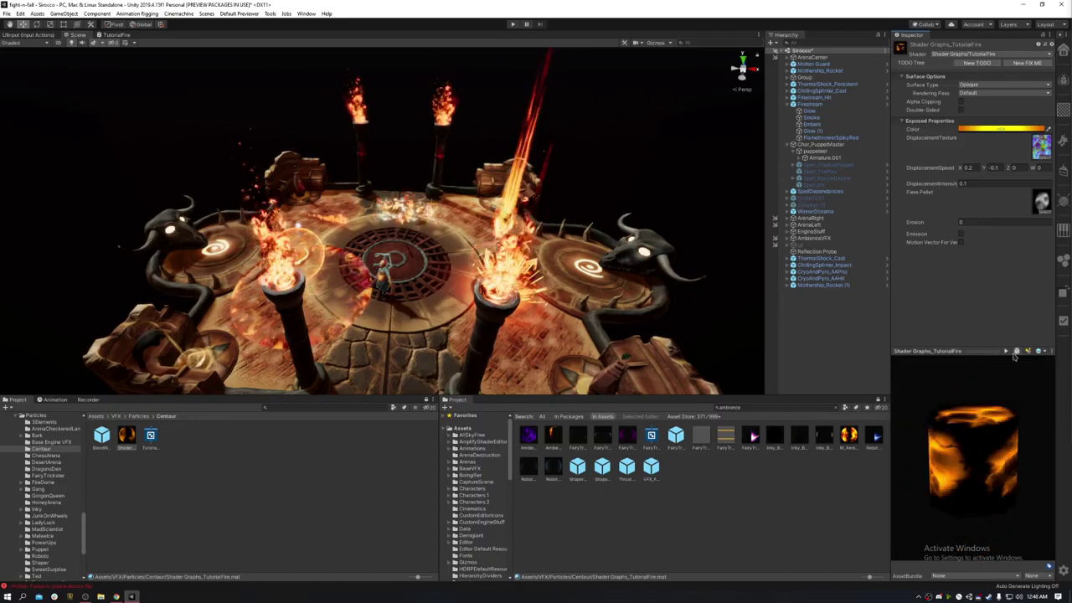
left_click(1013, 353)
left_click(1013, 352)
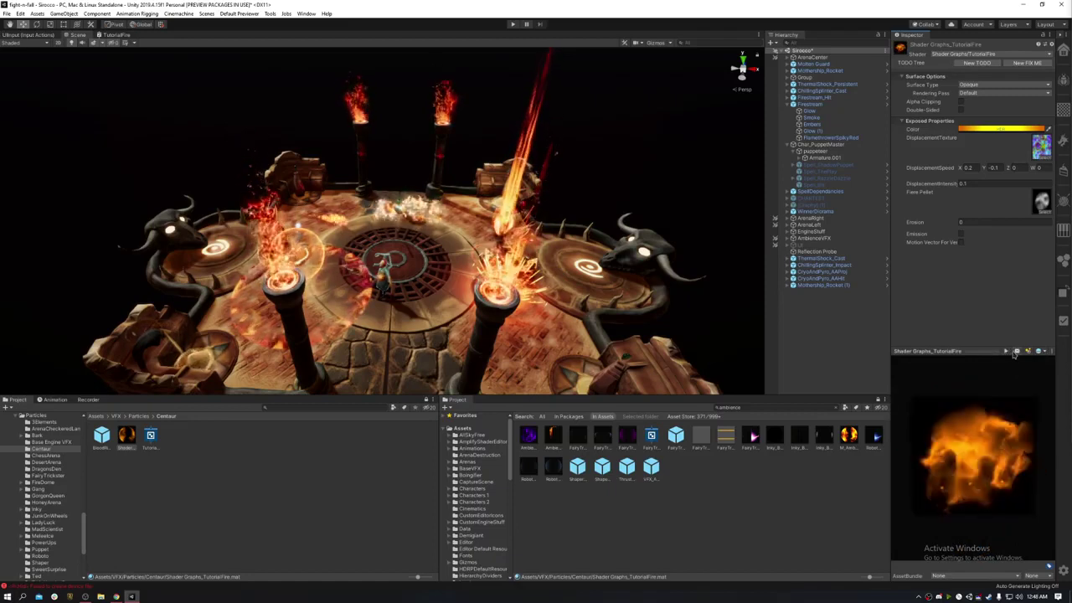
Maximize the material's Inspector and set its Surface Type to Transparent and Blending Mode to Additive
key("shift+space")
left_click_drag(550, 354, 577, 282)
left_click(483, 77)
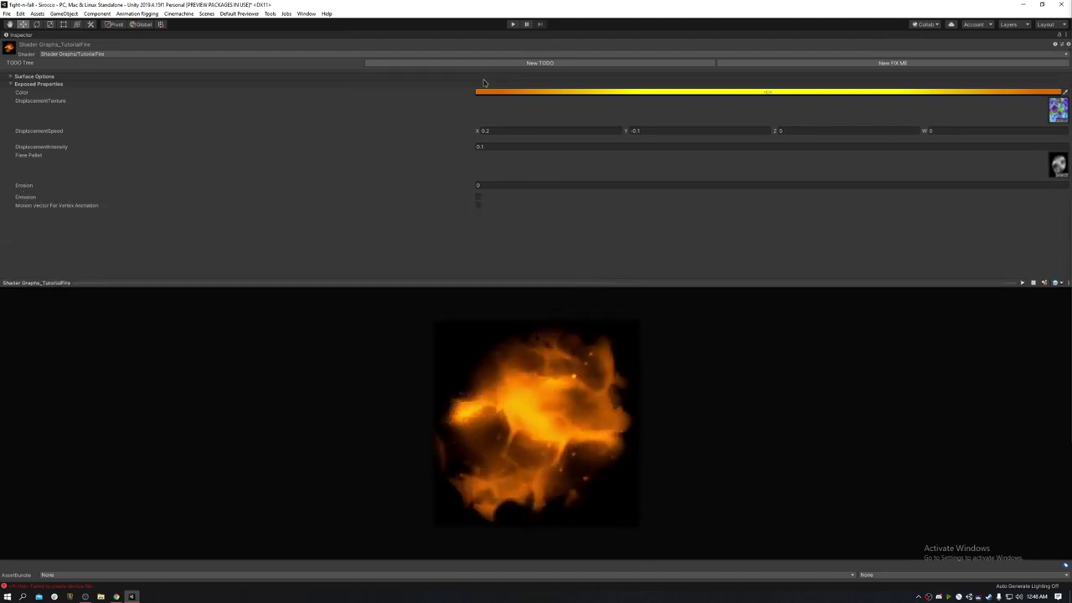
left_click(483, 77)
left_click(498, 84)
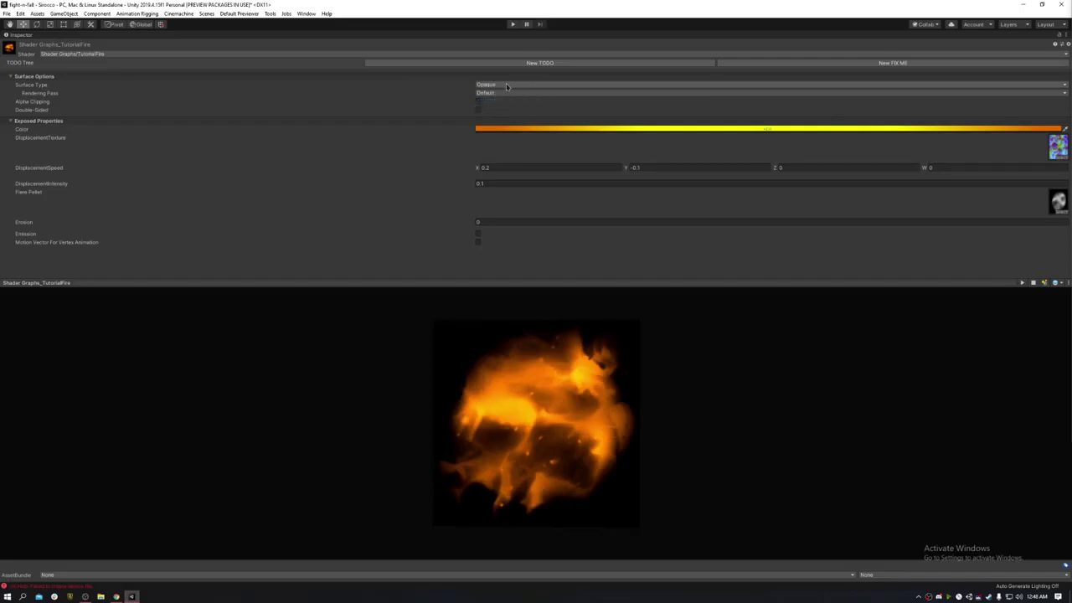
left_click(506, 91)
left_click(511, 101)
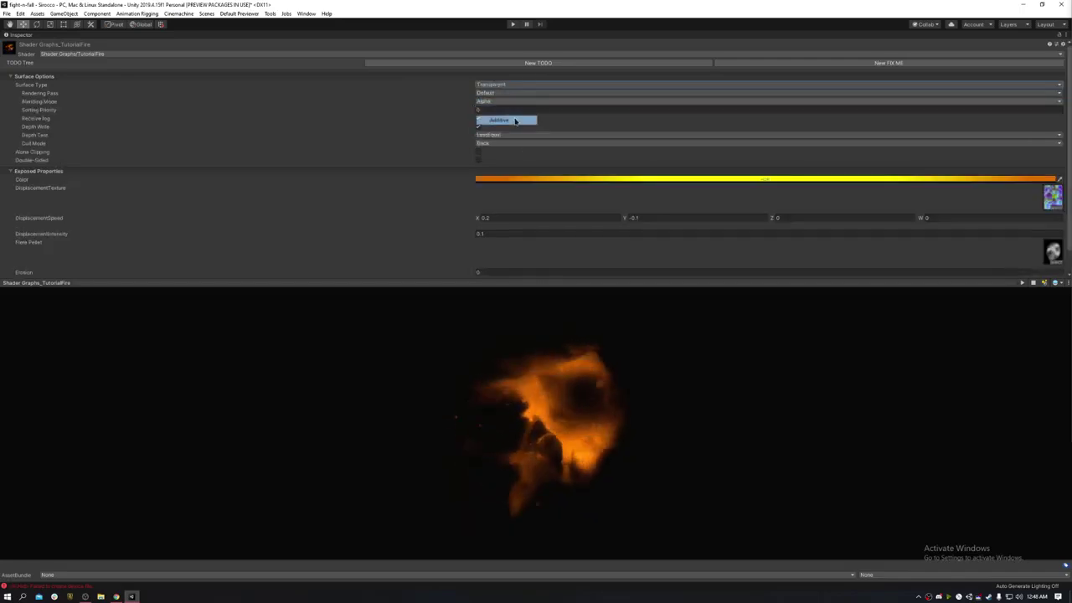
left_click(515, 120)
left_click_drag(572, 283, 556, 379)
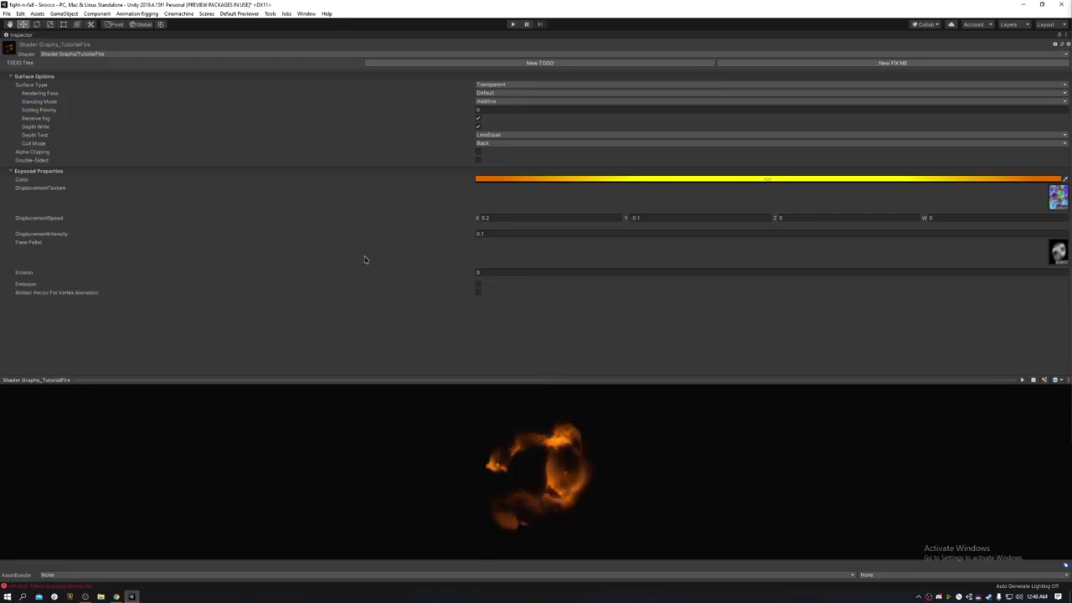
Experiment with the material's distortion and erosion, ending with DisplacementIntensity at 1.18 and Erosion at -0.49
left_click_drag(470, 275, 477, 275)
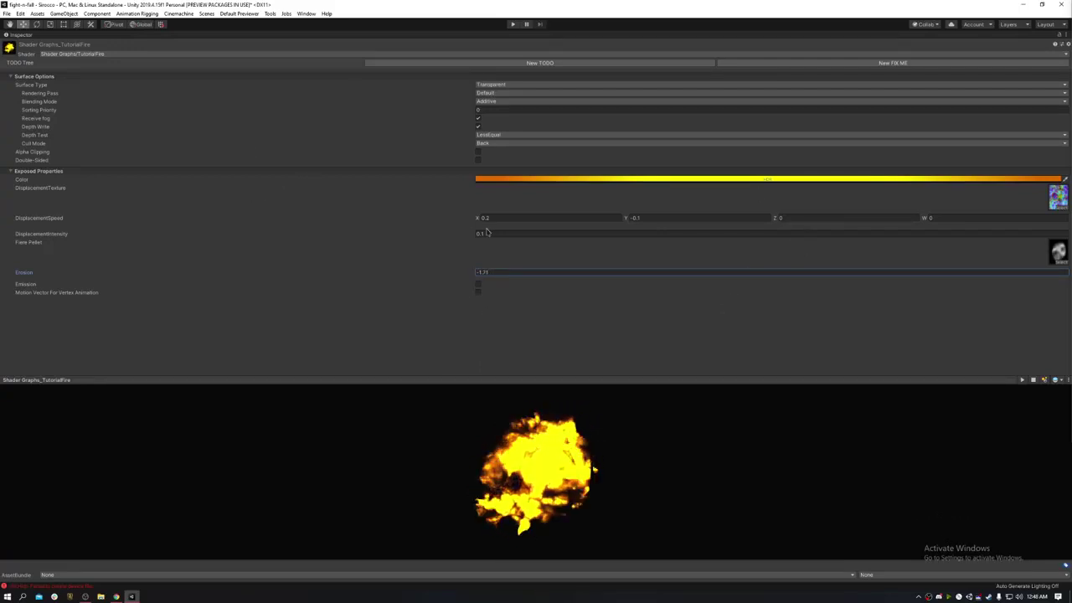
left_click_drag(469, 239, 476, 240)
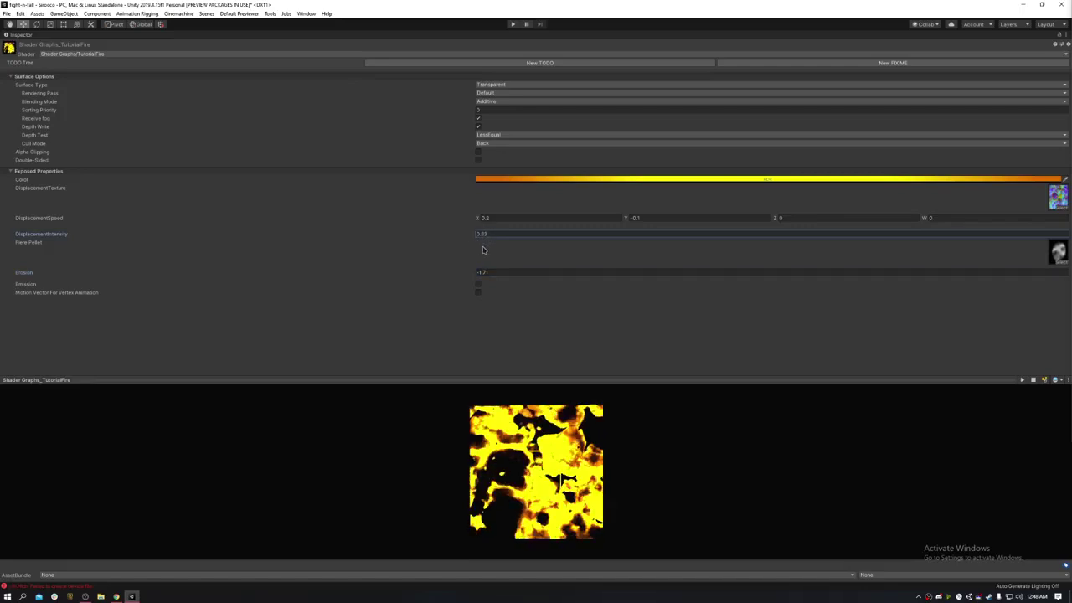
left_click_drag(474, 272, 496, 272)
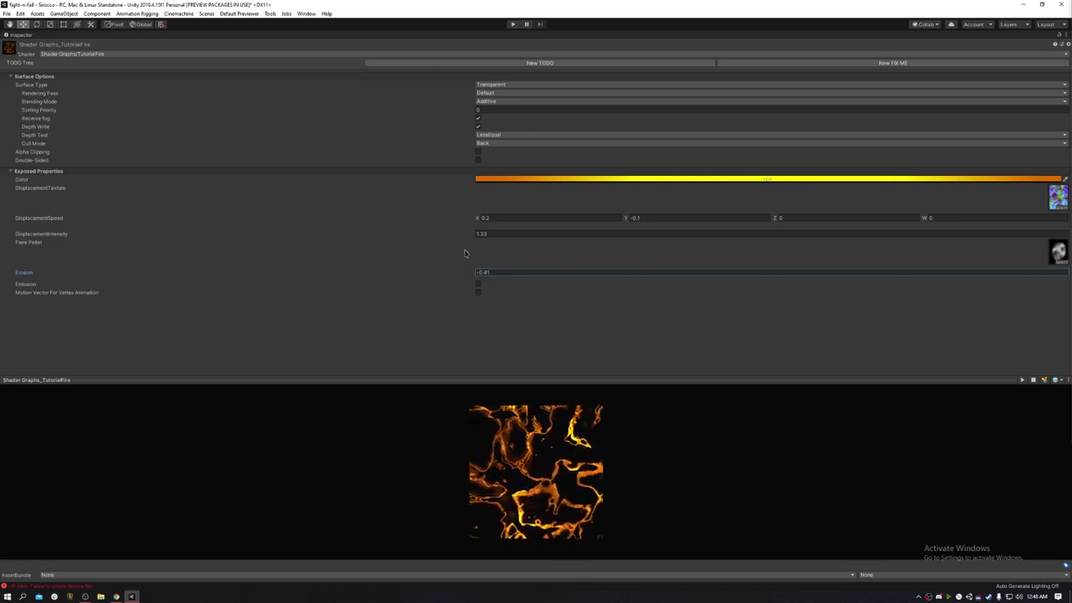
left_click_drag(456, 234, 462, 237)
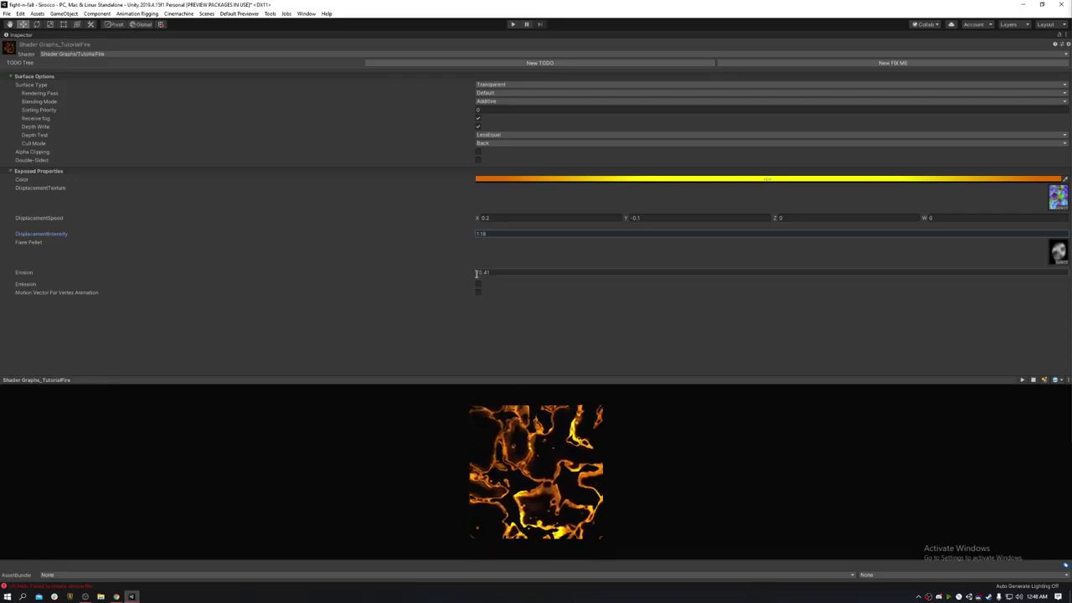
left_click_drag(464, 278, 491, 282)
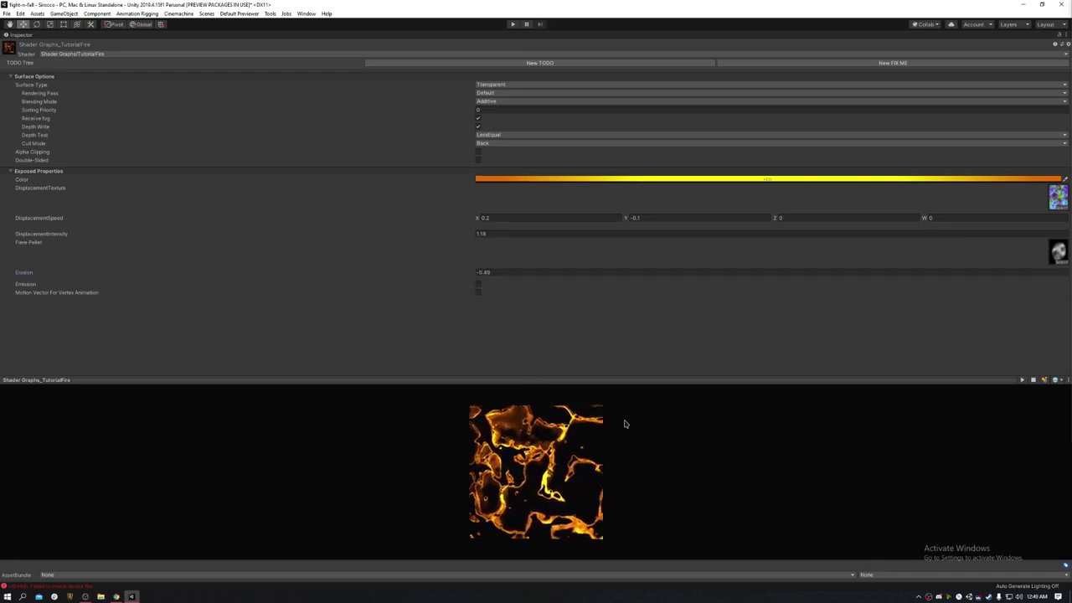
Restore the editor layout and examine the fire effects across the whole arena in a maximized Scene view
key("shift+space")
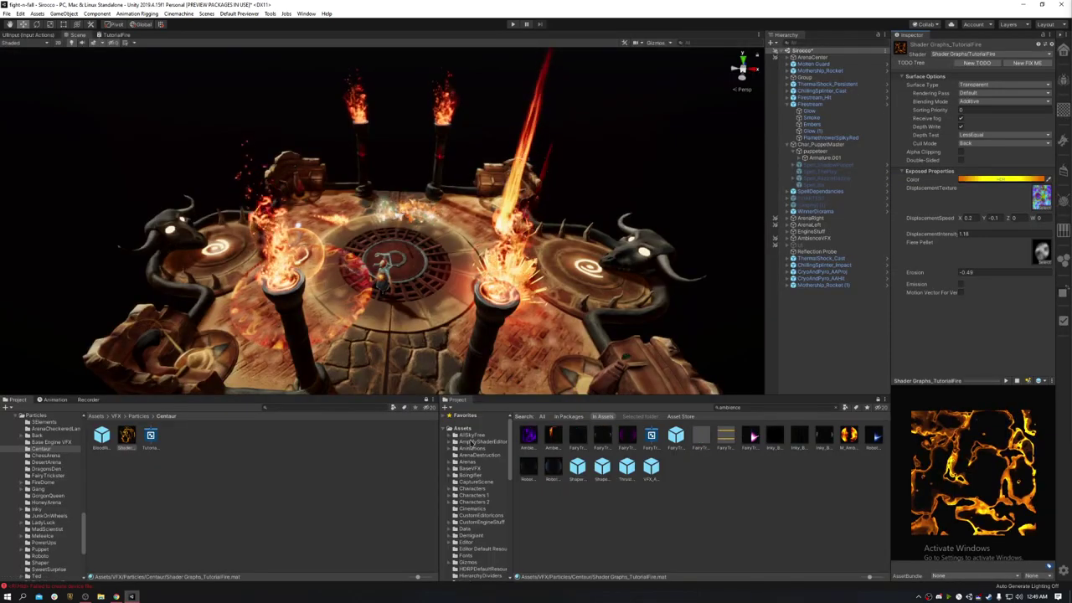
left_click_drag(502, 285, 467, 235, "alt")
right_click_drag(467, 236, 503, 295)
key("w")
key("s")
scroll(502, 294, "up", 5)
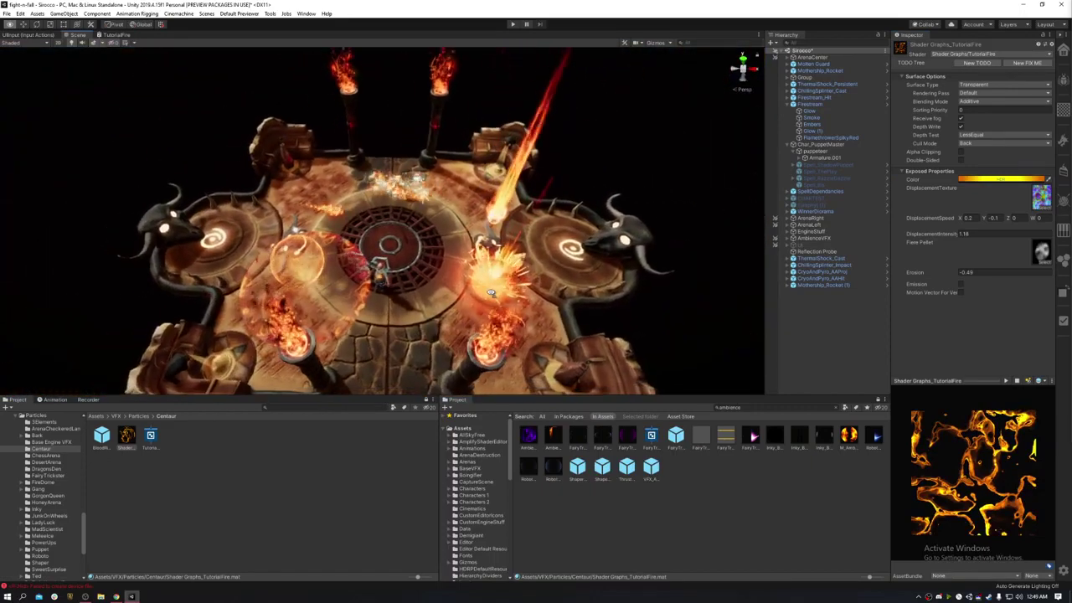
left_click_drag(495, 295, 670, 201, "alt")
key("shift+space")
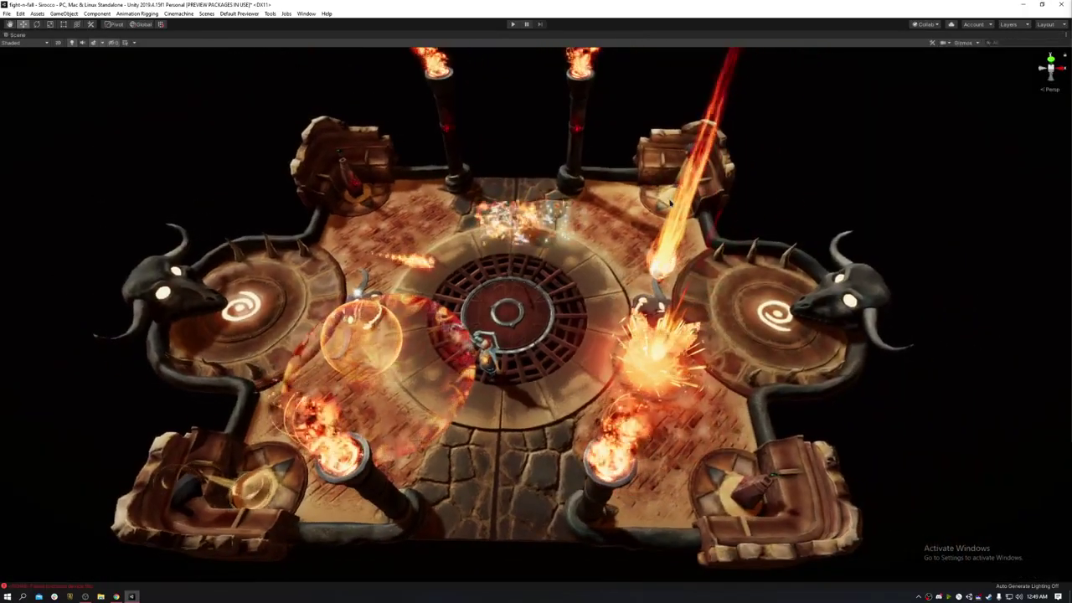
scroll(580, 181, "down", 2)
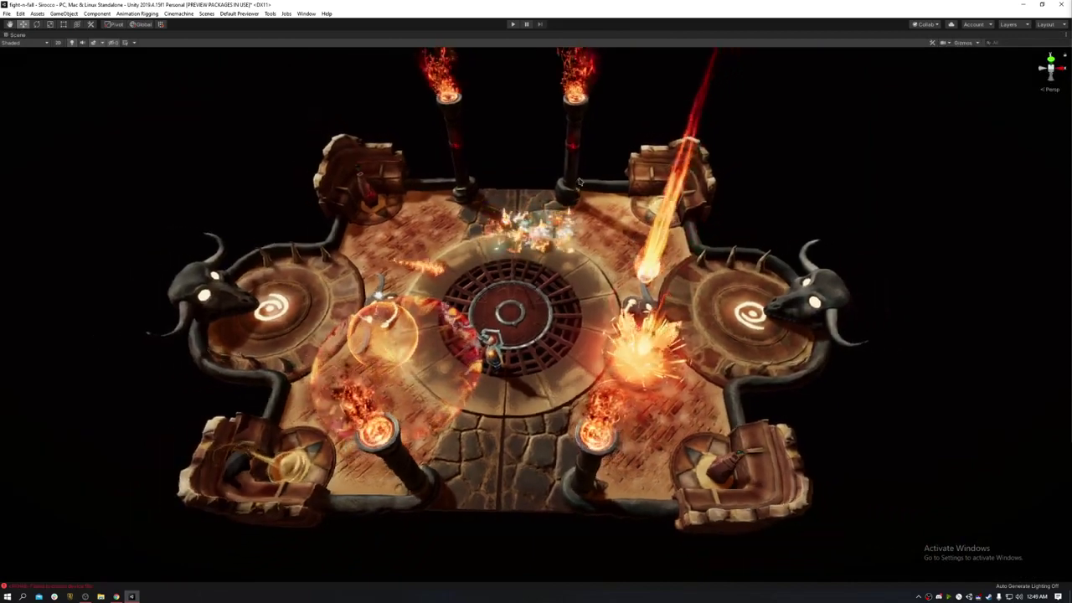
left_click_drag(579, 181, 621, 248, "alt")
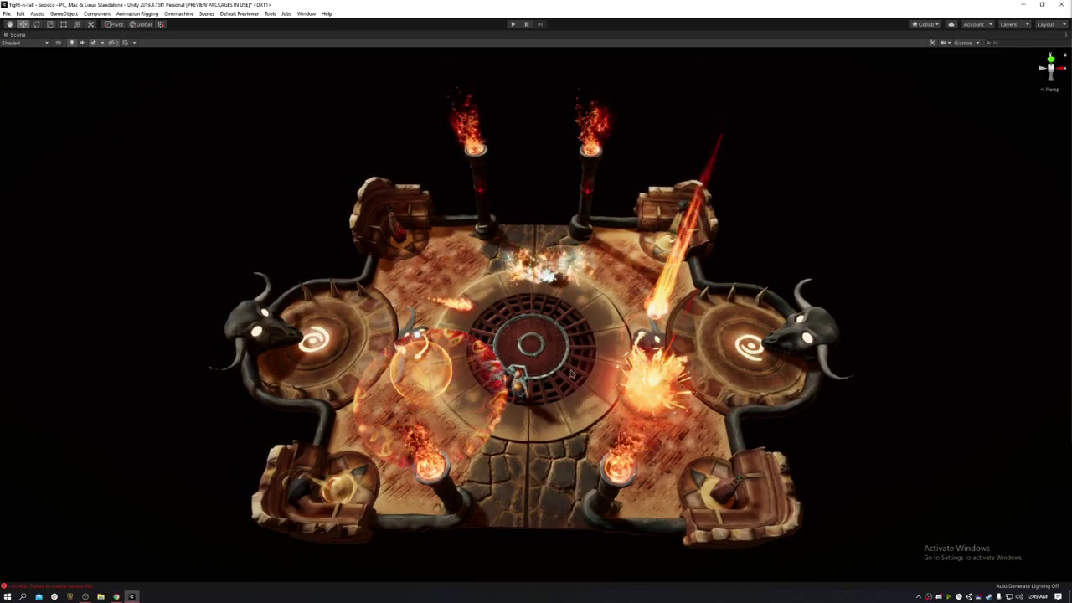
middle_click_drag(571, 373, 544, 337)
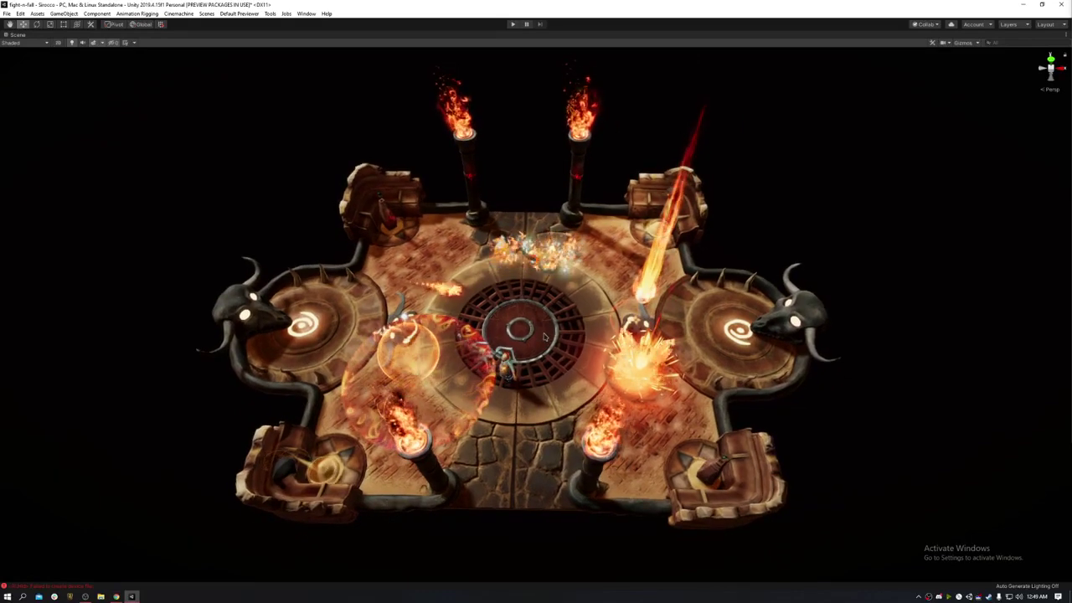